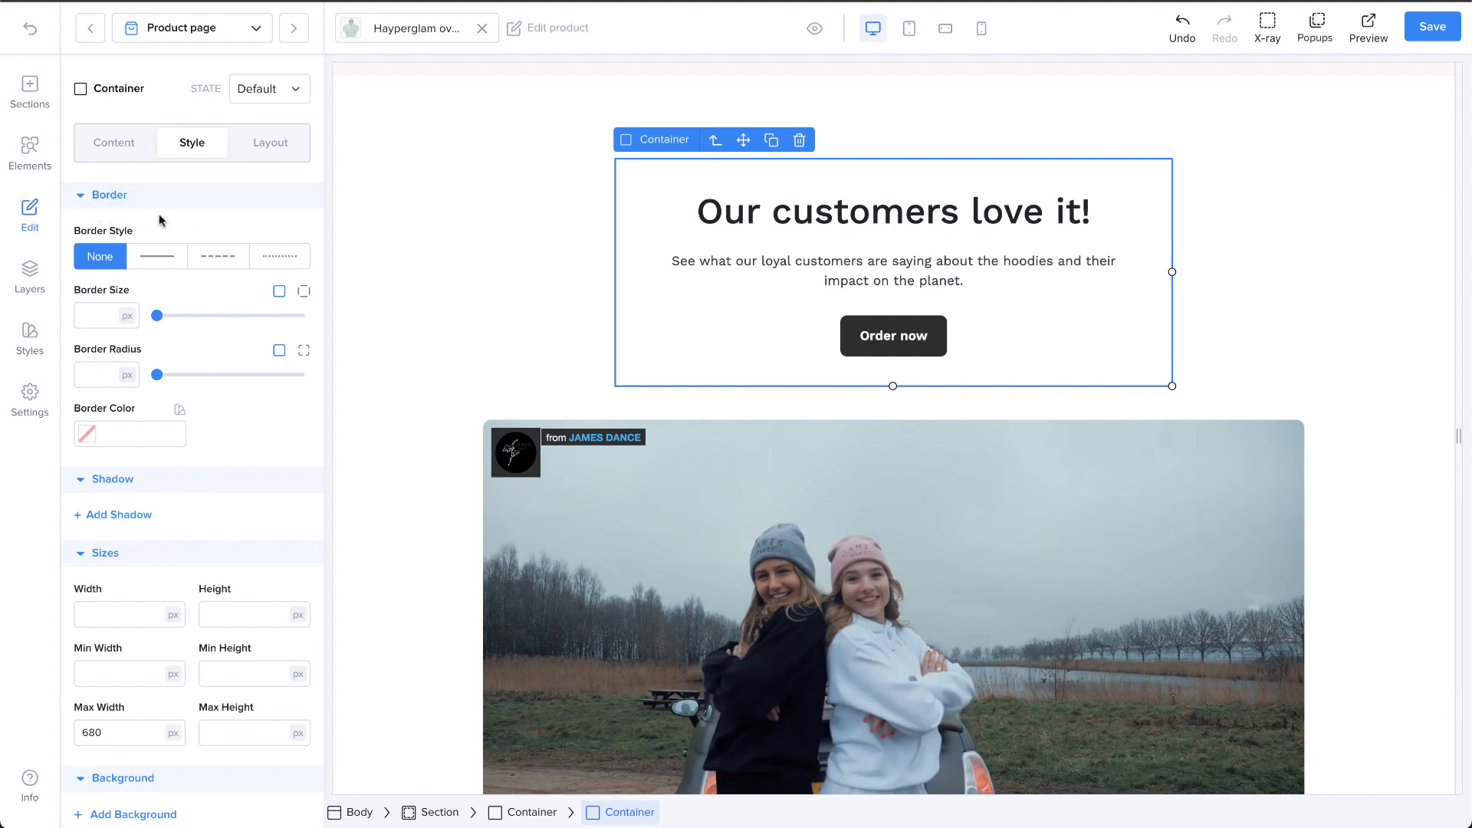
# Step: Look through the container's style settings, from border and shadow down to visibility and animations
pyautogui.scroll(-2, 157, 215)
pyautogui.scroll(2, 163, 221)
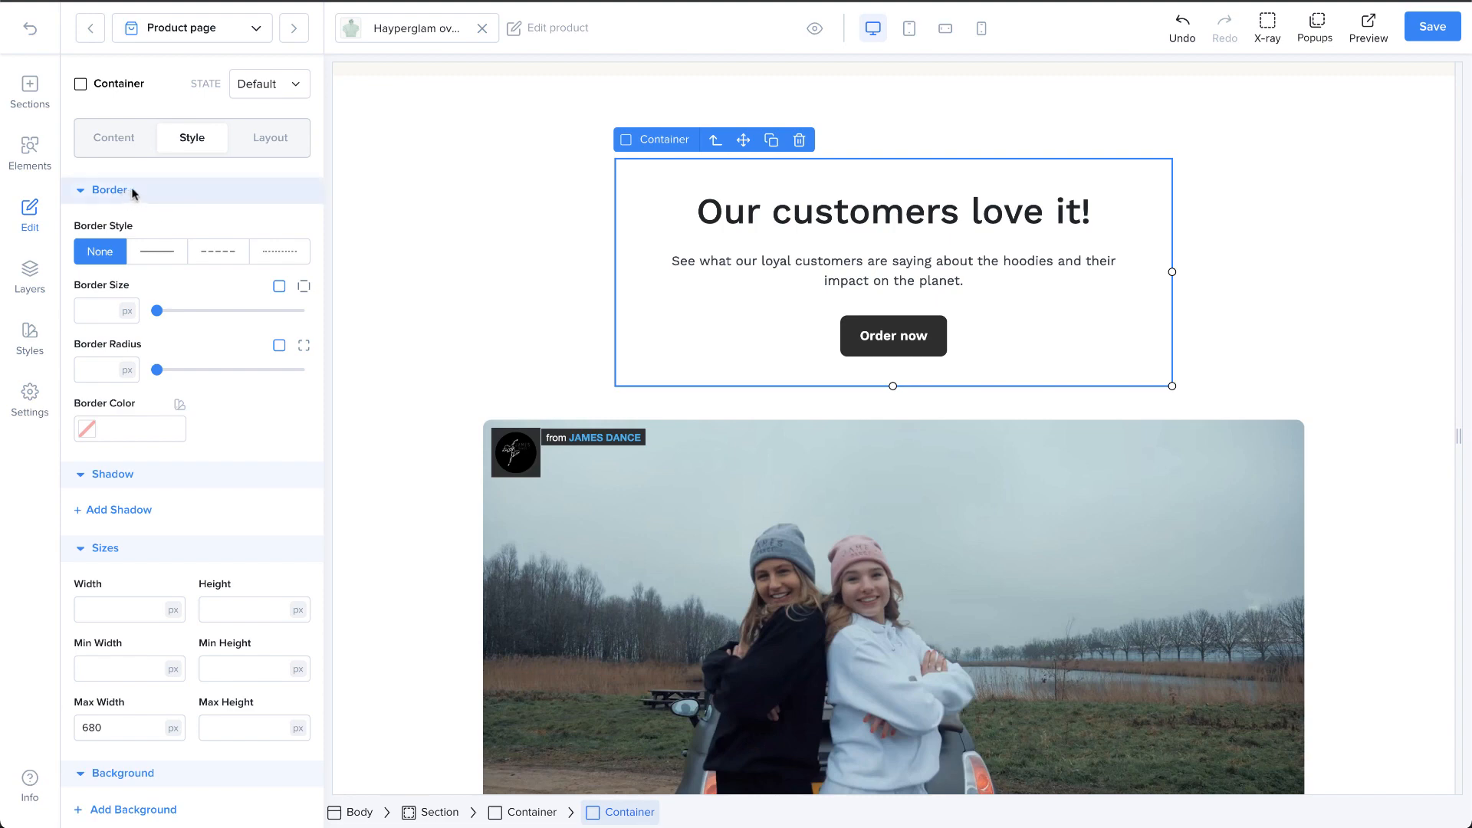
pyautogui.scroll(-2, 173, 322)
pyautogui.scroll(-2, 153, 394)
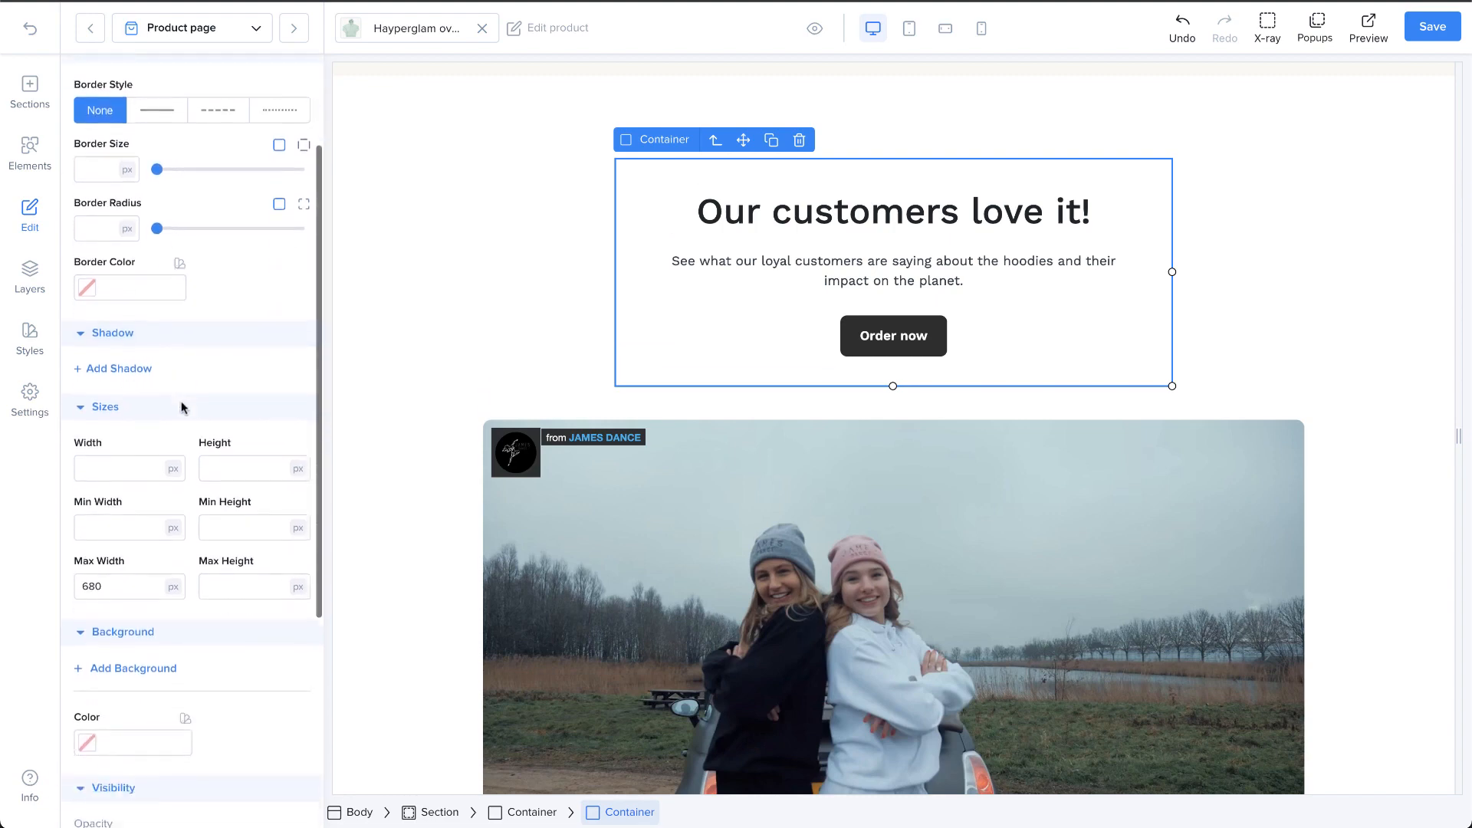
pyautogui.scroll(-3, 160, 475)
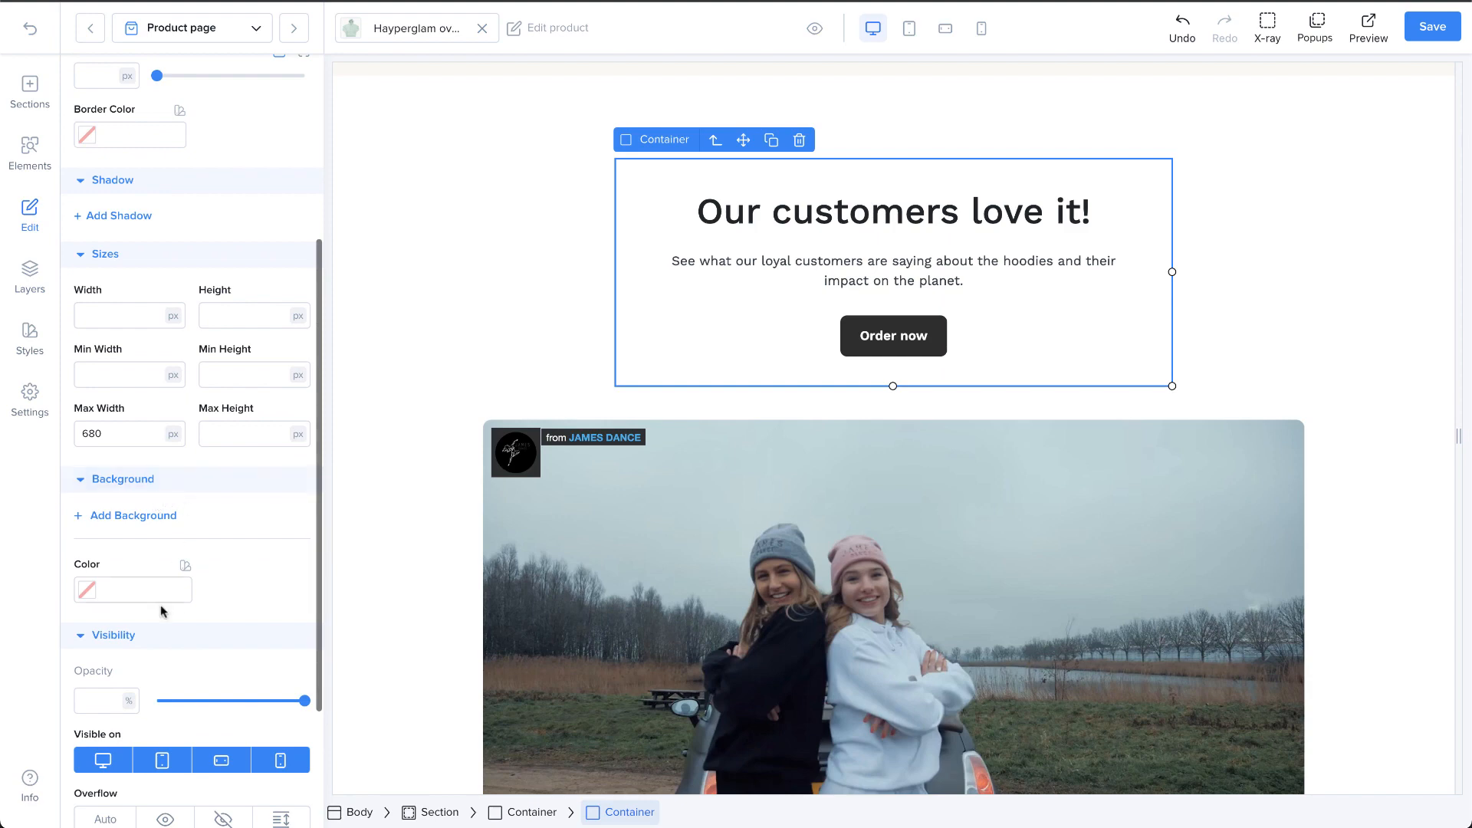
pyautogui.scroll(-4, 158, 650)
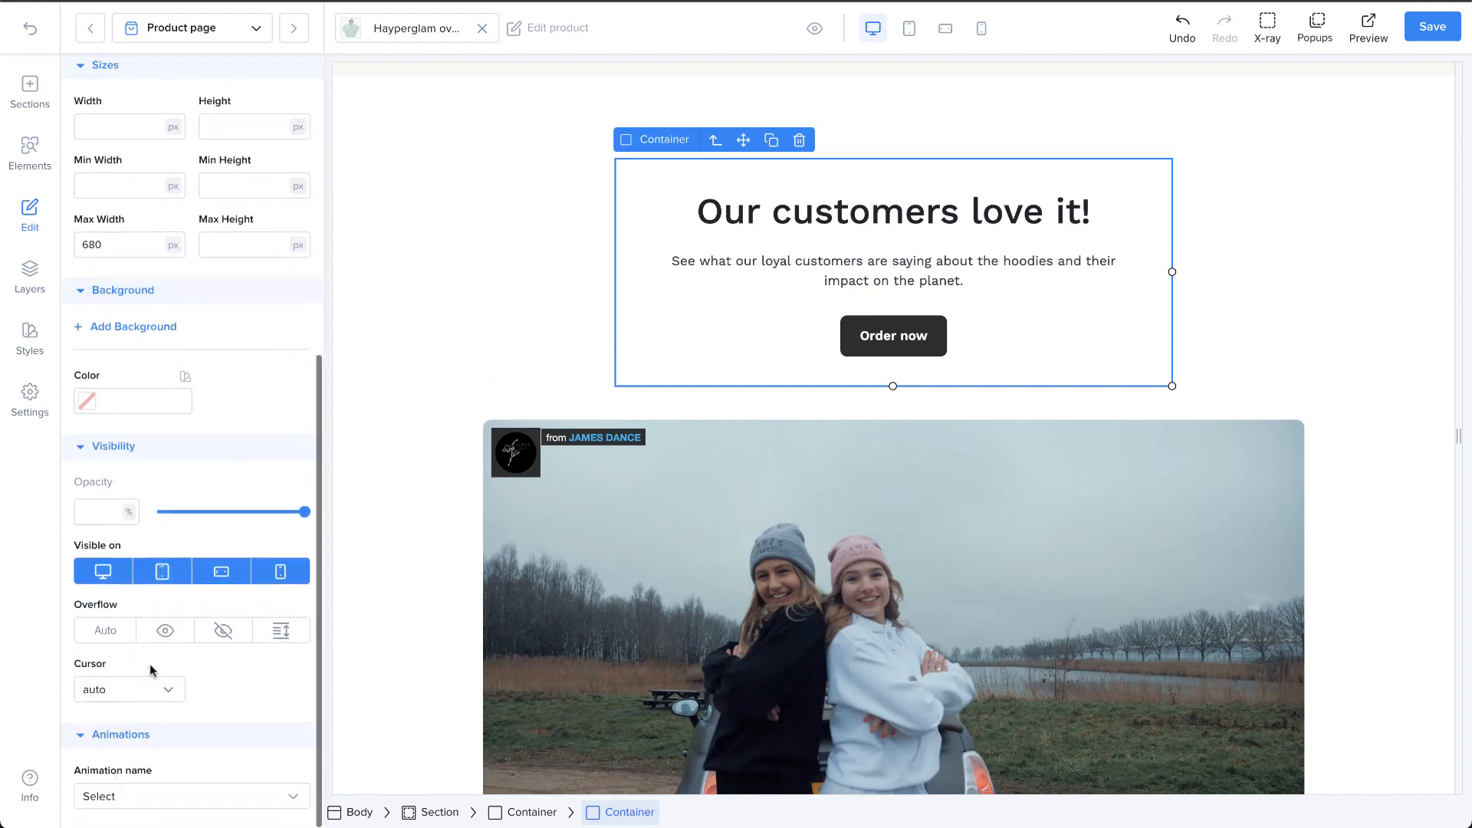
pyautogui.scroll(10, 148, 666)
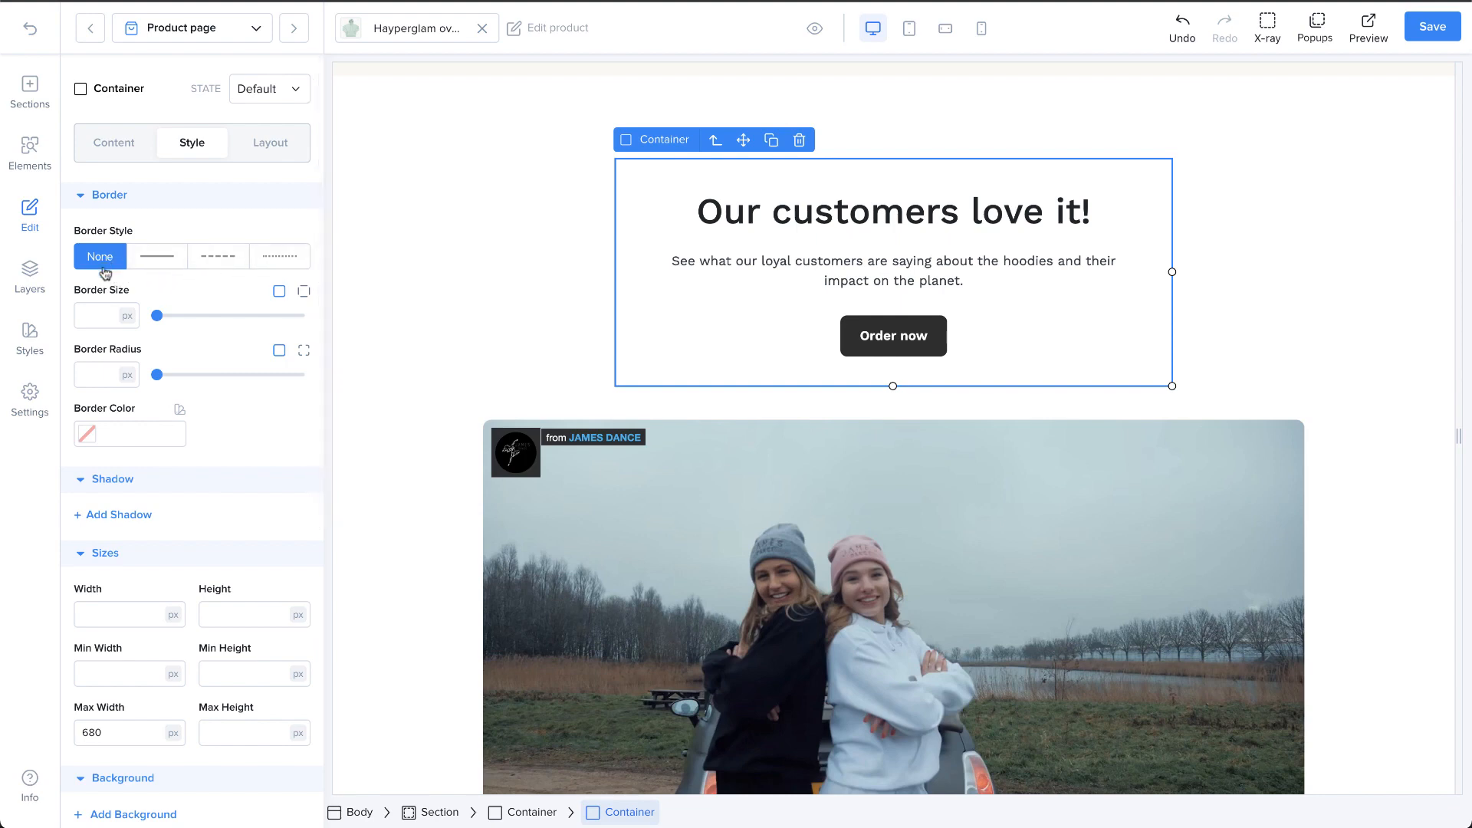
# Step: Try the solid, dashed and dotted border styles on the container and settle on a solid border 8 px thick
pyautogui.click(170, 273)
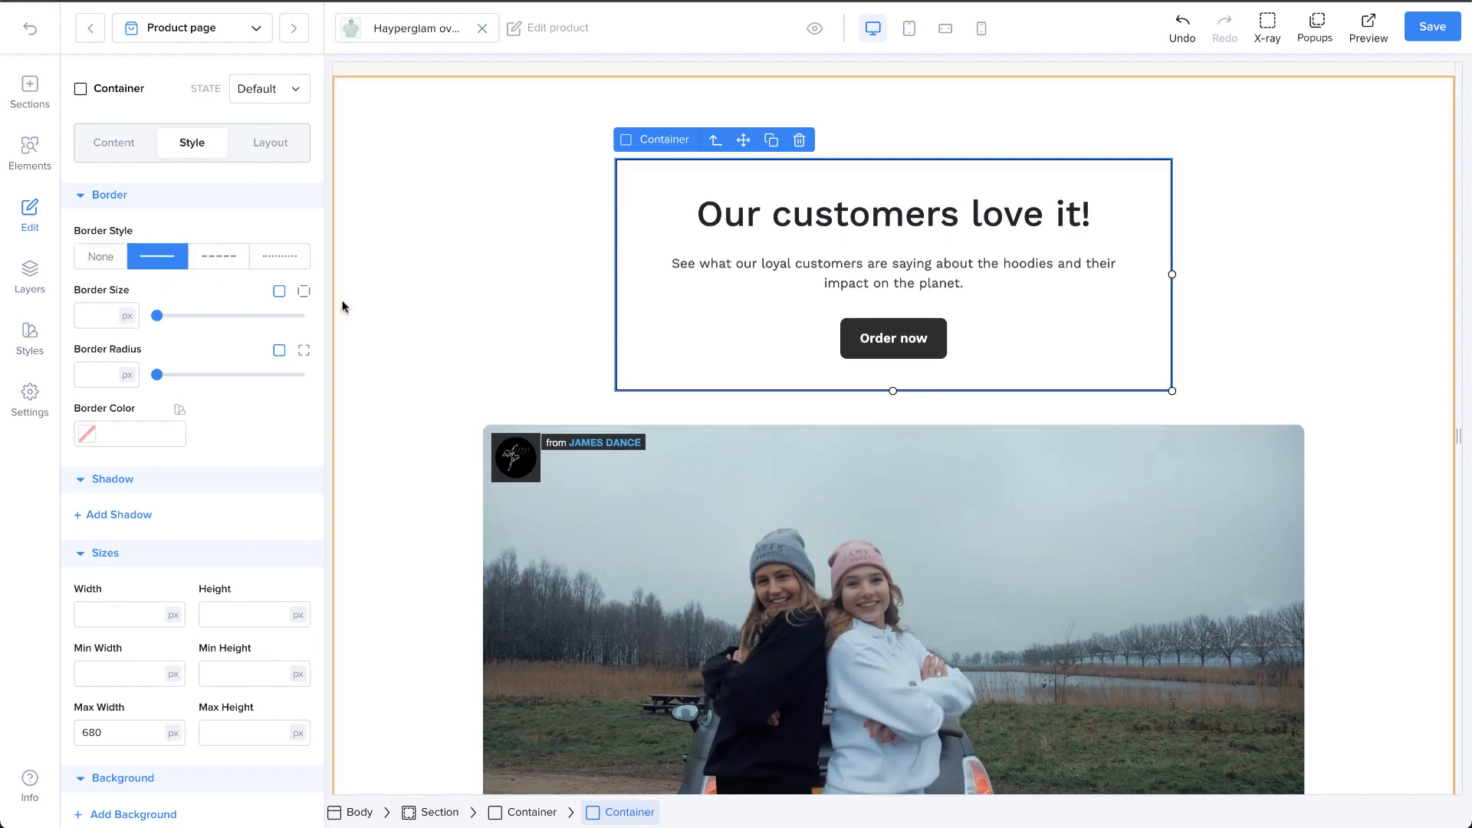
pyautogui.click(228, 266)
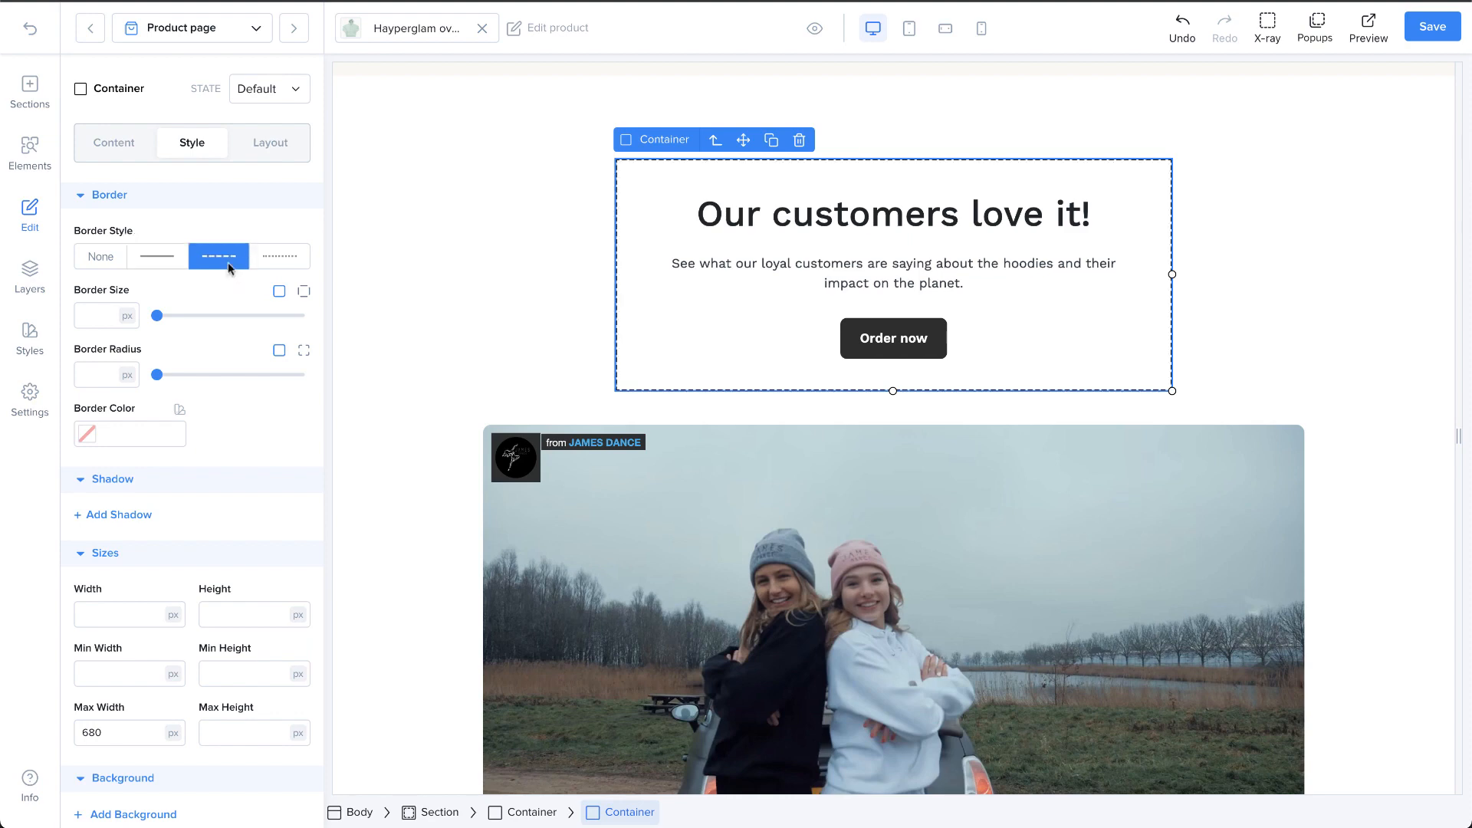
pyautogui.click(280, 256)
pyautogui.click(157, 256)
pyautogui.click(180, 314)
pyautogui.moveTo(183, 312)
pyautogui.mouseDown()
pyautogui.moveTo(204, 314)
pyautogui.moveTo(187, 315)
pyautogui.mouseUp()
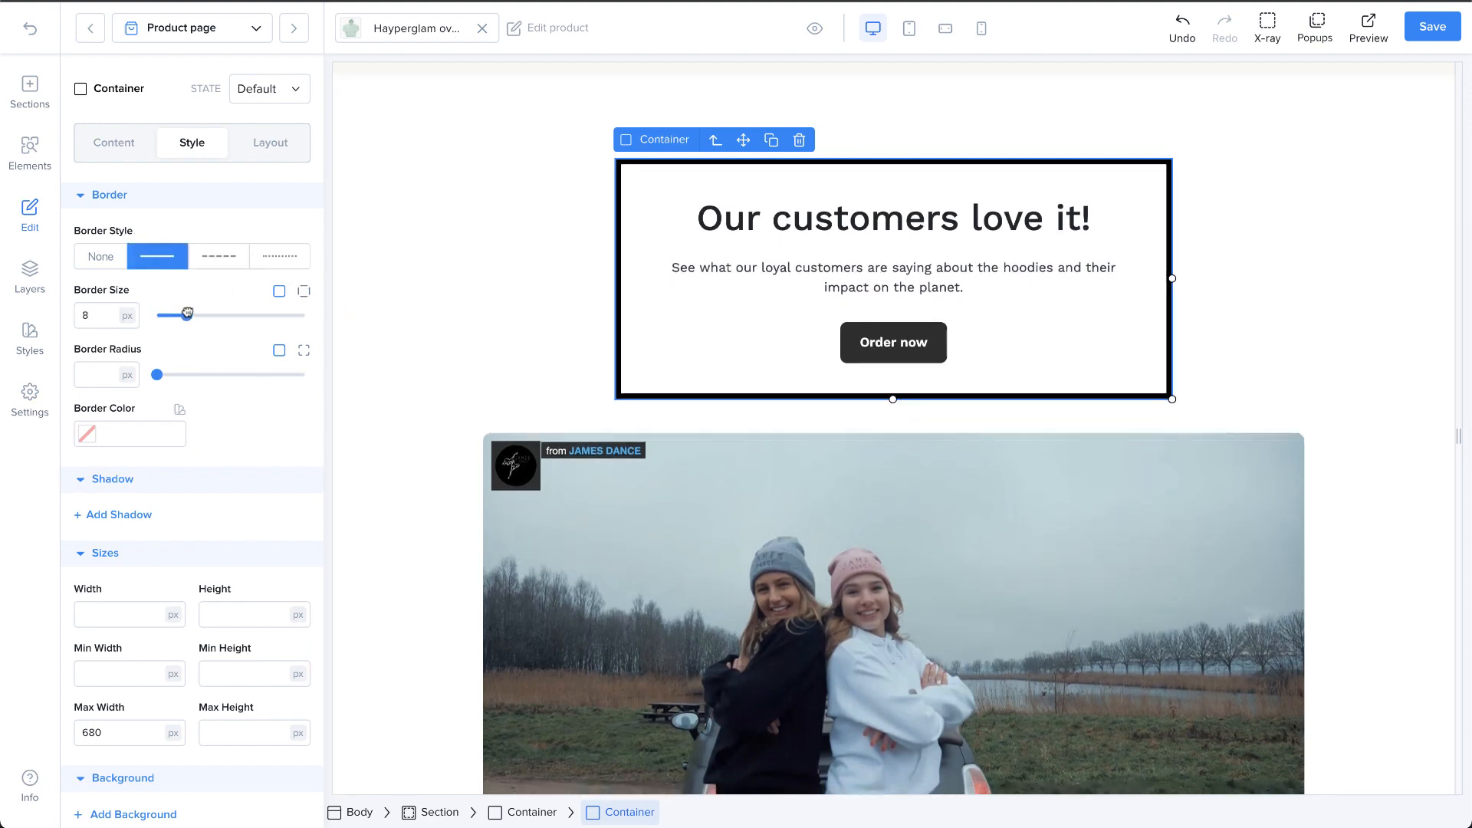
# Step: Switch the container's border size to individual sides and set the top border to 20 px
pyautogui.click(302, 292)
pyautogui.click(188, 314)
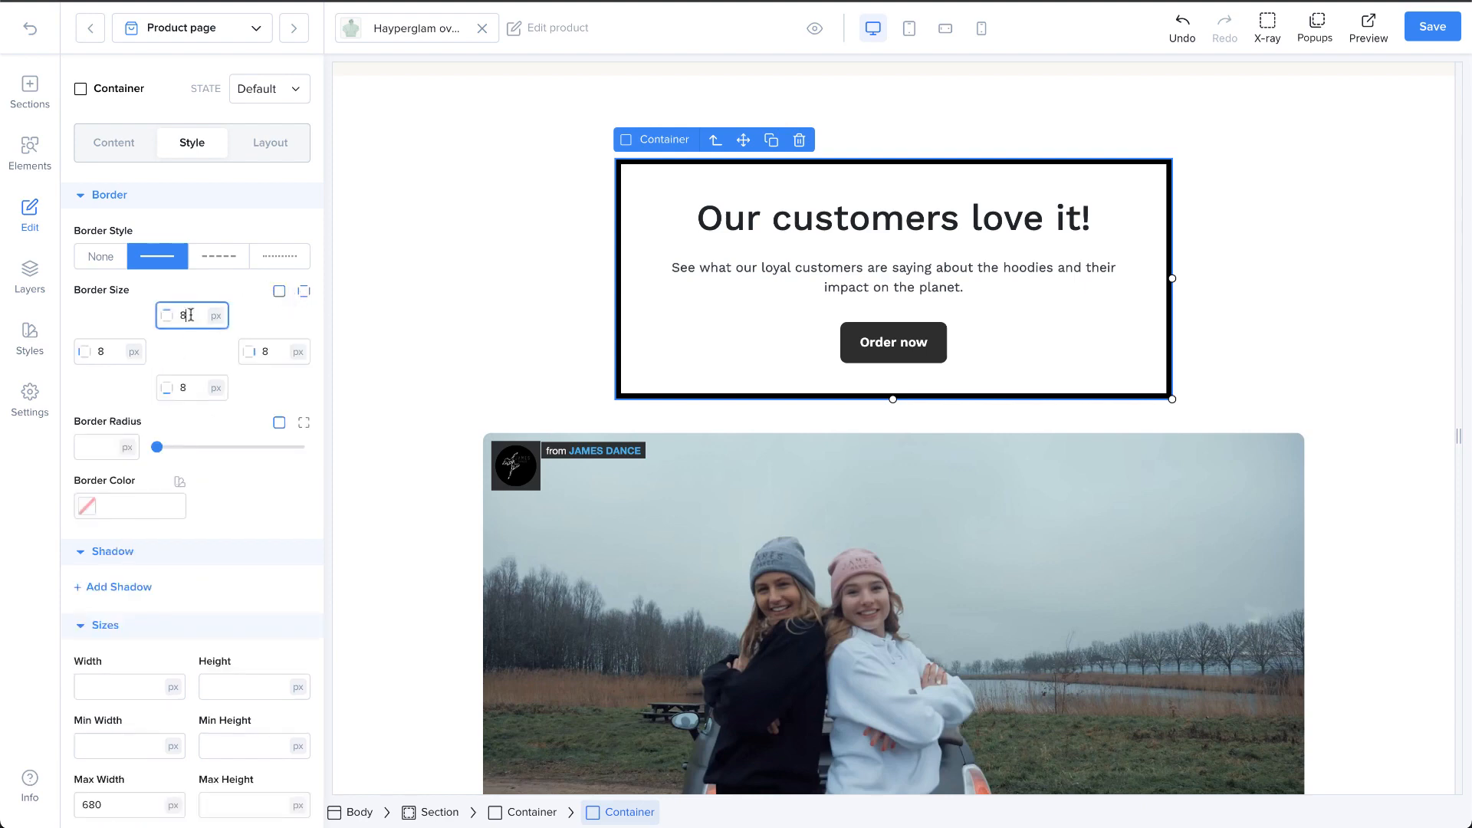
pyautogui.press('BackSpace')
pyautogui.write('20')
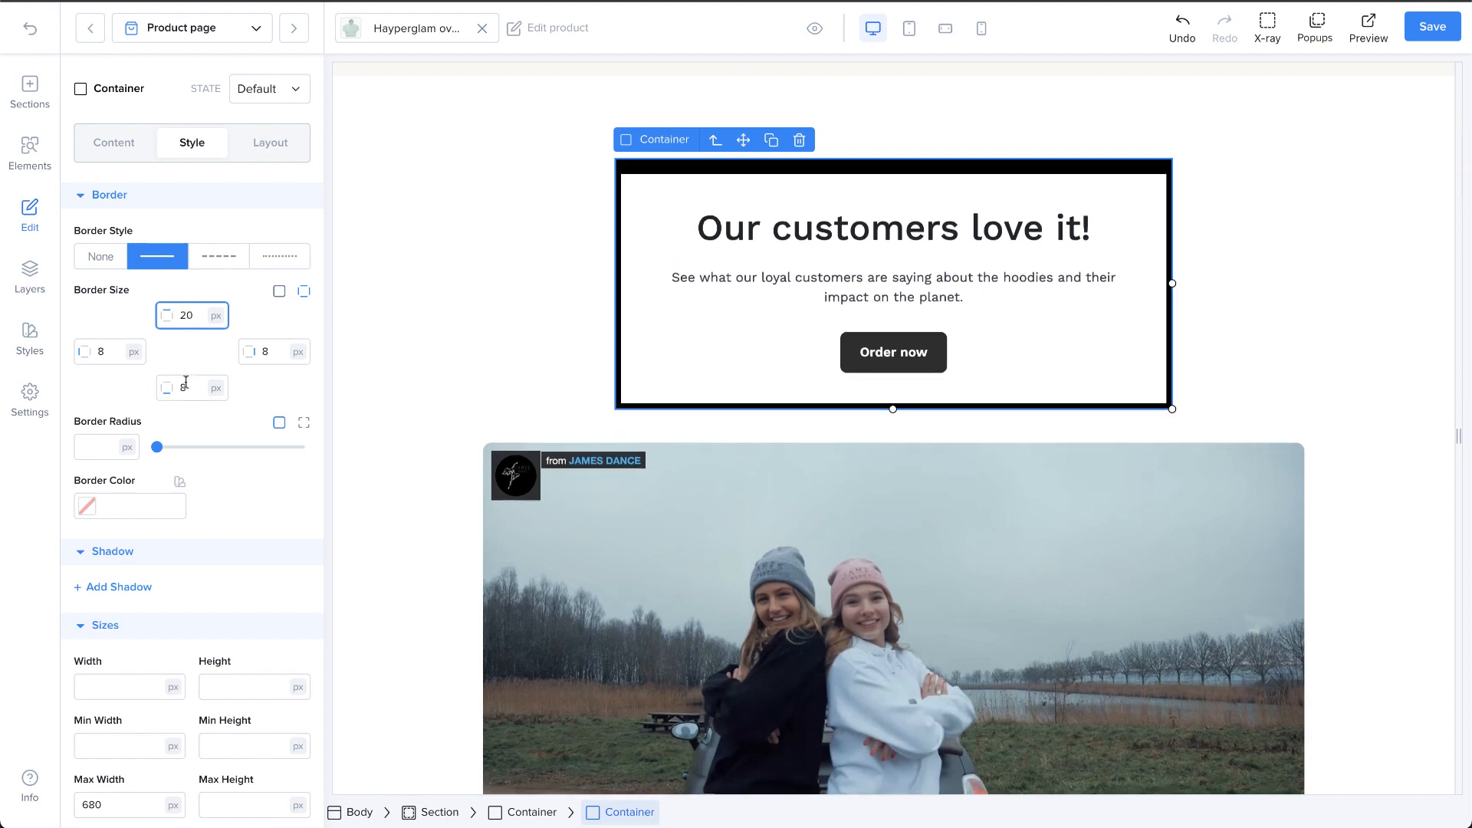
# Step: Round the container's border corners to a 45 px radius and set the border color to #4321DF
pyautogui.moveTo(158, 447); pyautogui.dragTo(196, 448)
pyautogui.click(88, 507)
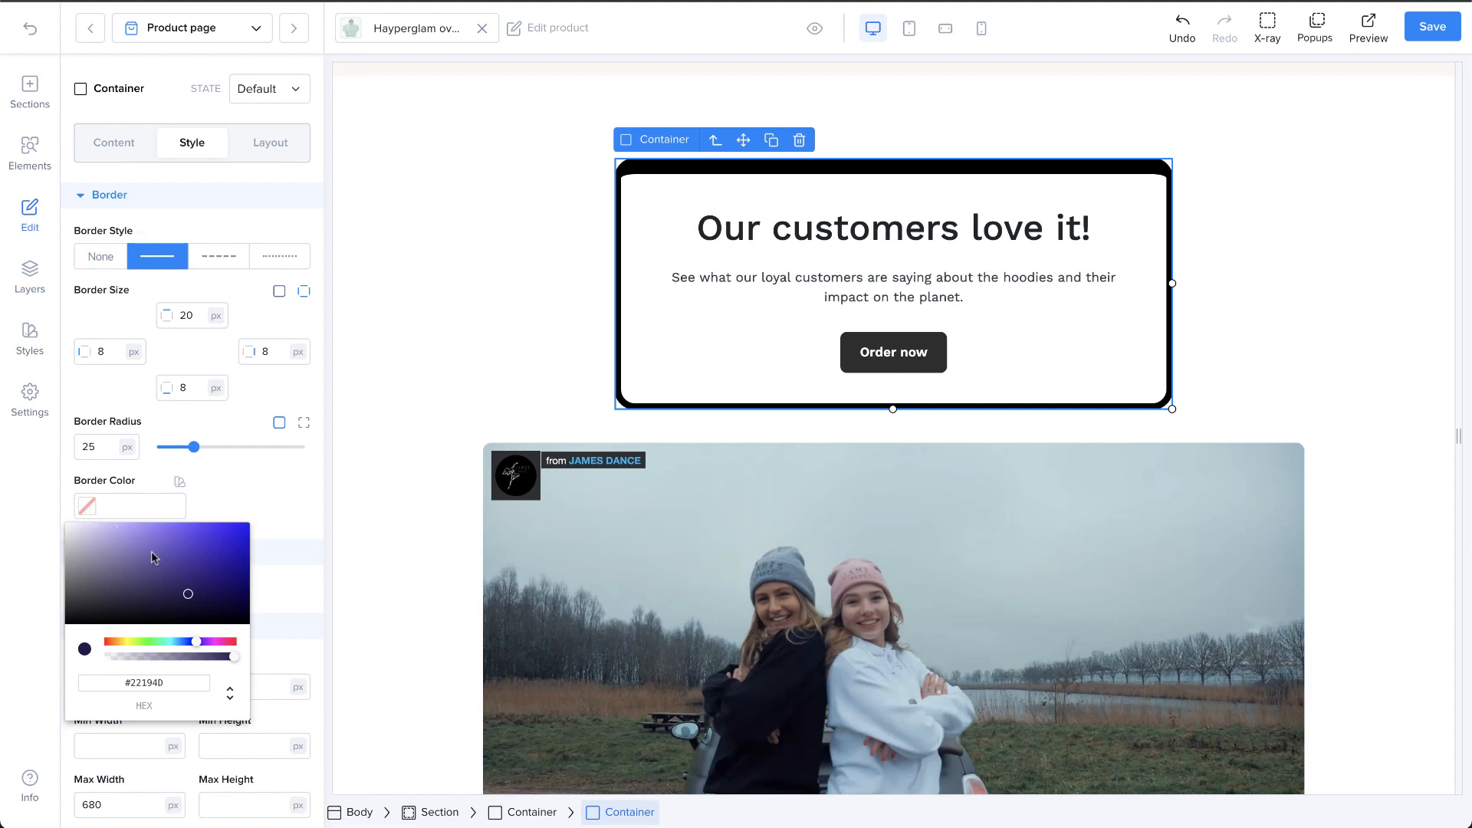
pyautogui.moveTo(185, 569); pyautogui.dragTo(224, 539)
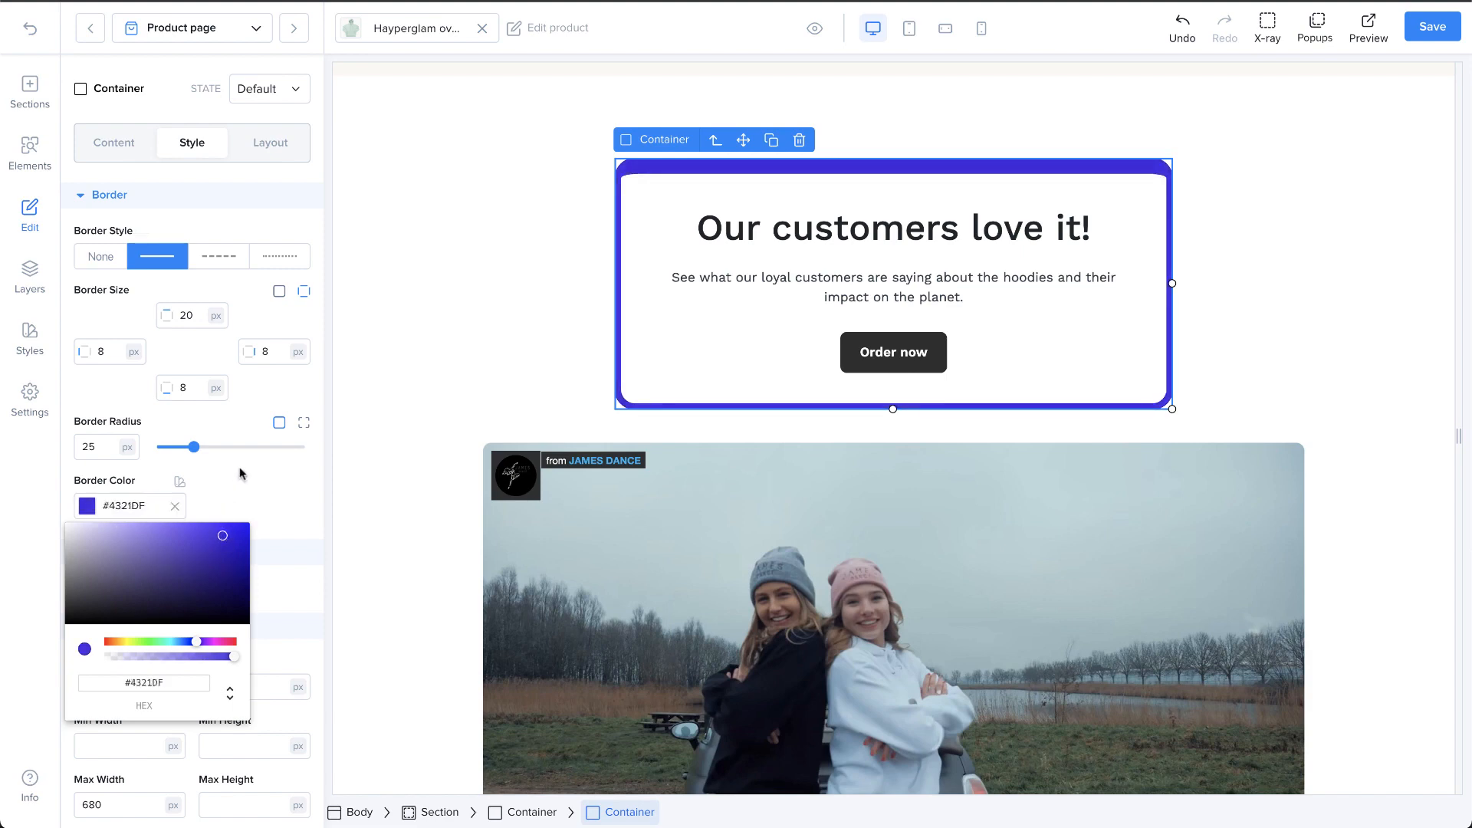
pyautogui.moveTo(194, 445); pyautogui.dragTo(223, 447)
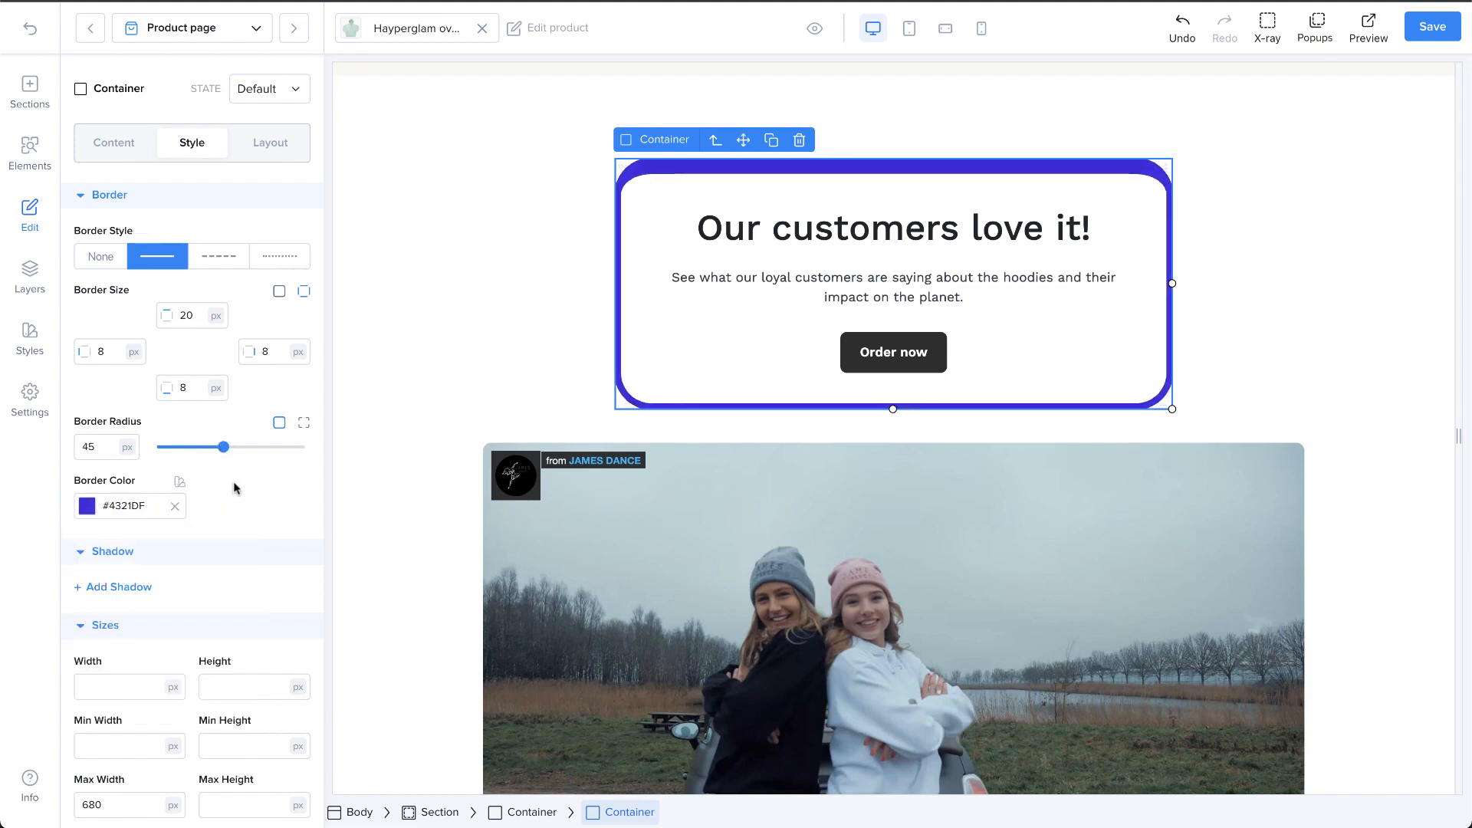
# Step: Add a shadow to the container, try the inner shadow type and switch back to the outer type
pyautogui.scroll(-2, 244, 513)
pyautogui.click(100, 469)
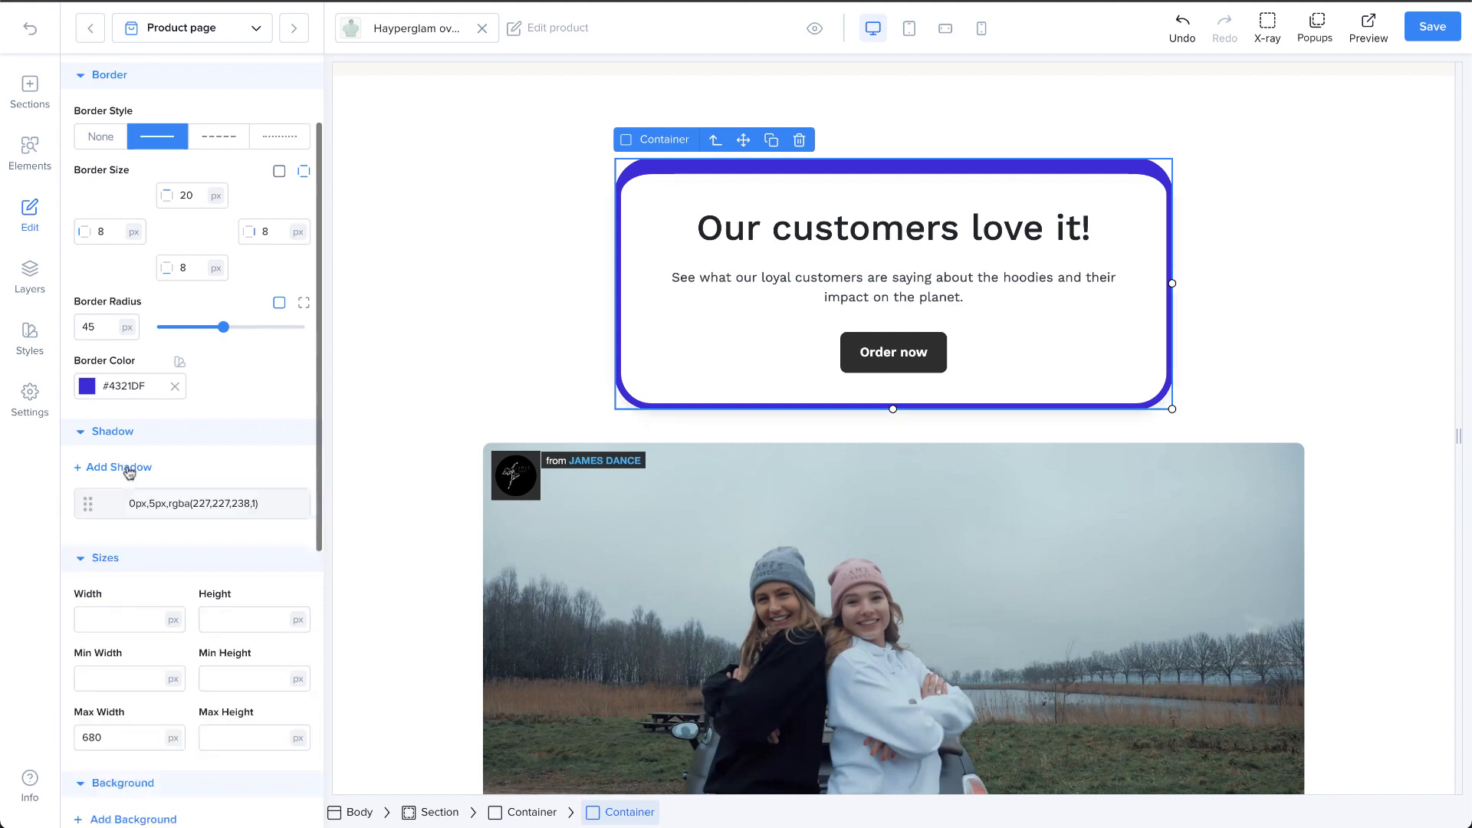
pyautogui.scroll(-1, 155, 514)
pyautogui.click(169, 443)
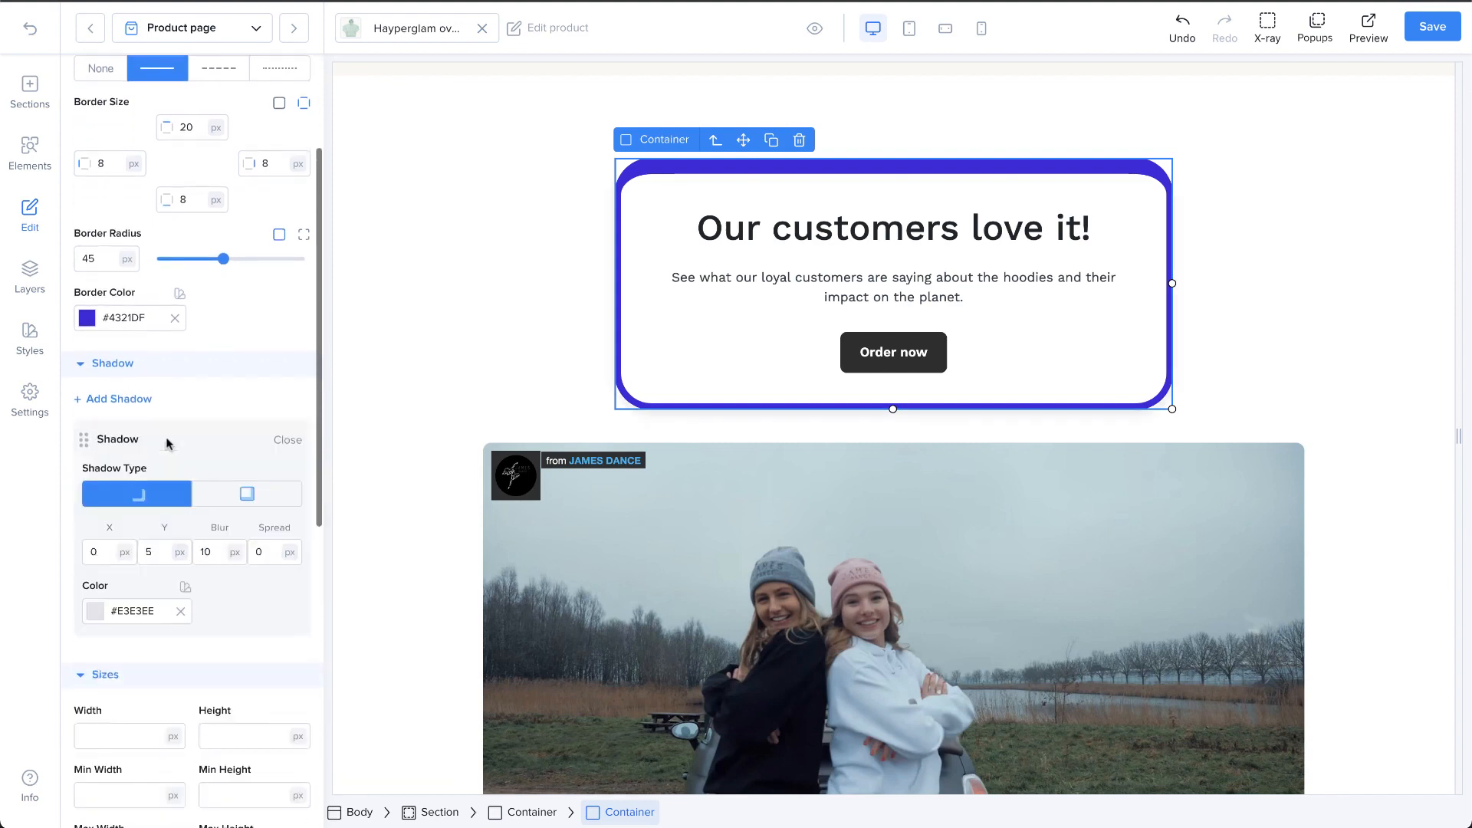
pyautogui.click(244, 495)
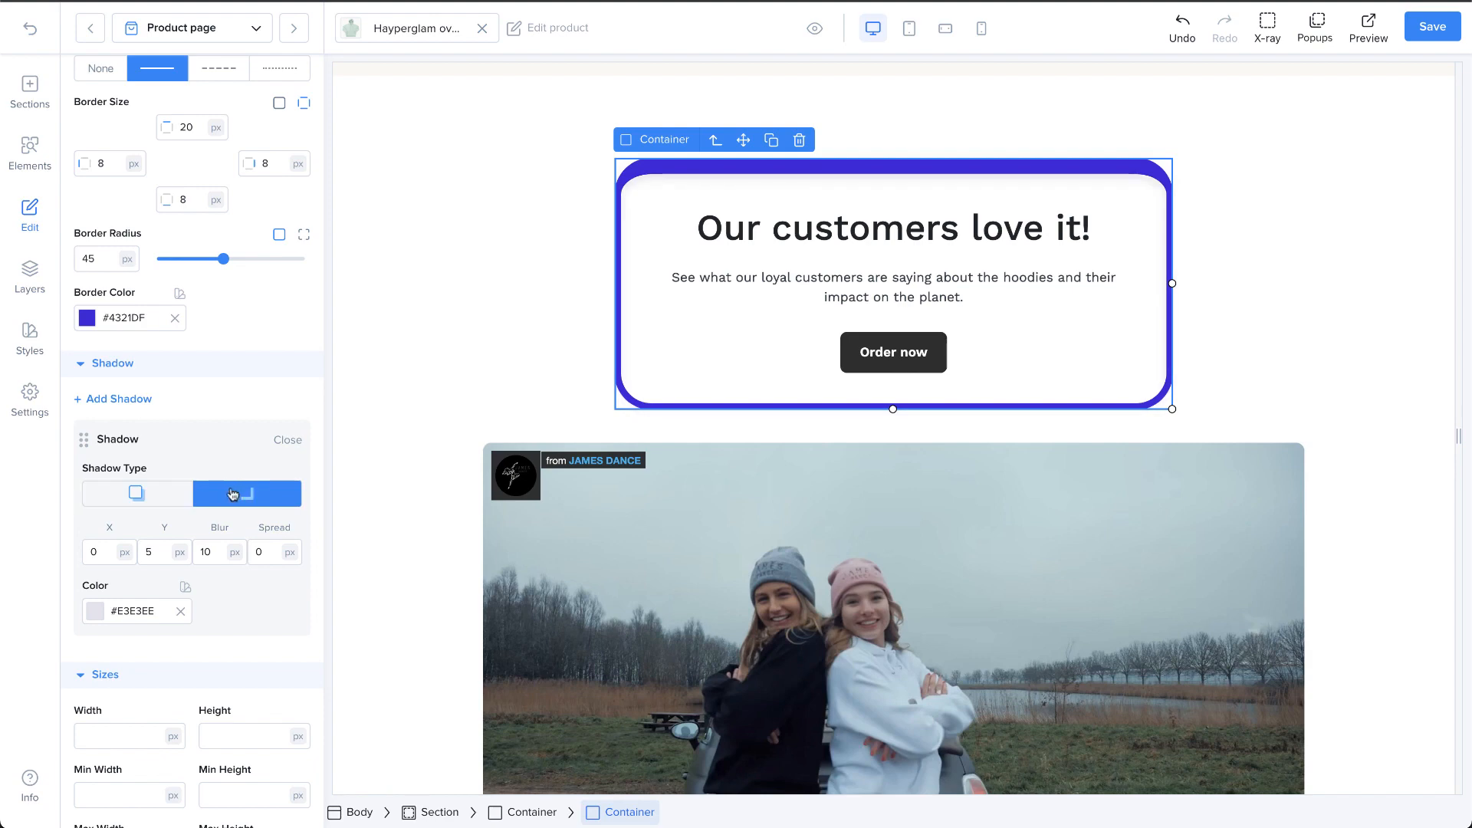
pyautogui.click(155, 499)
pyautogui.scroll(-1, 171, 521)
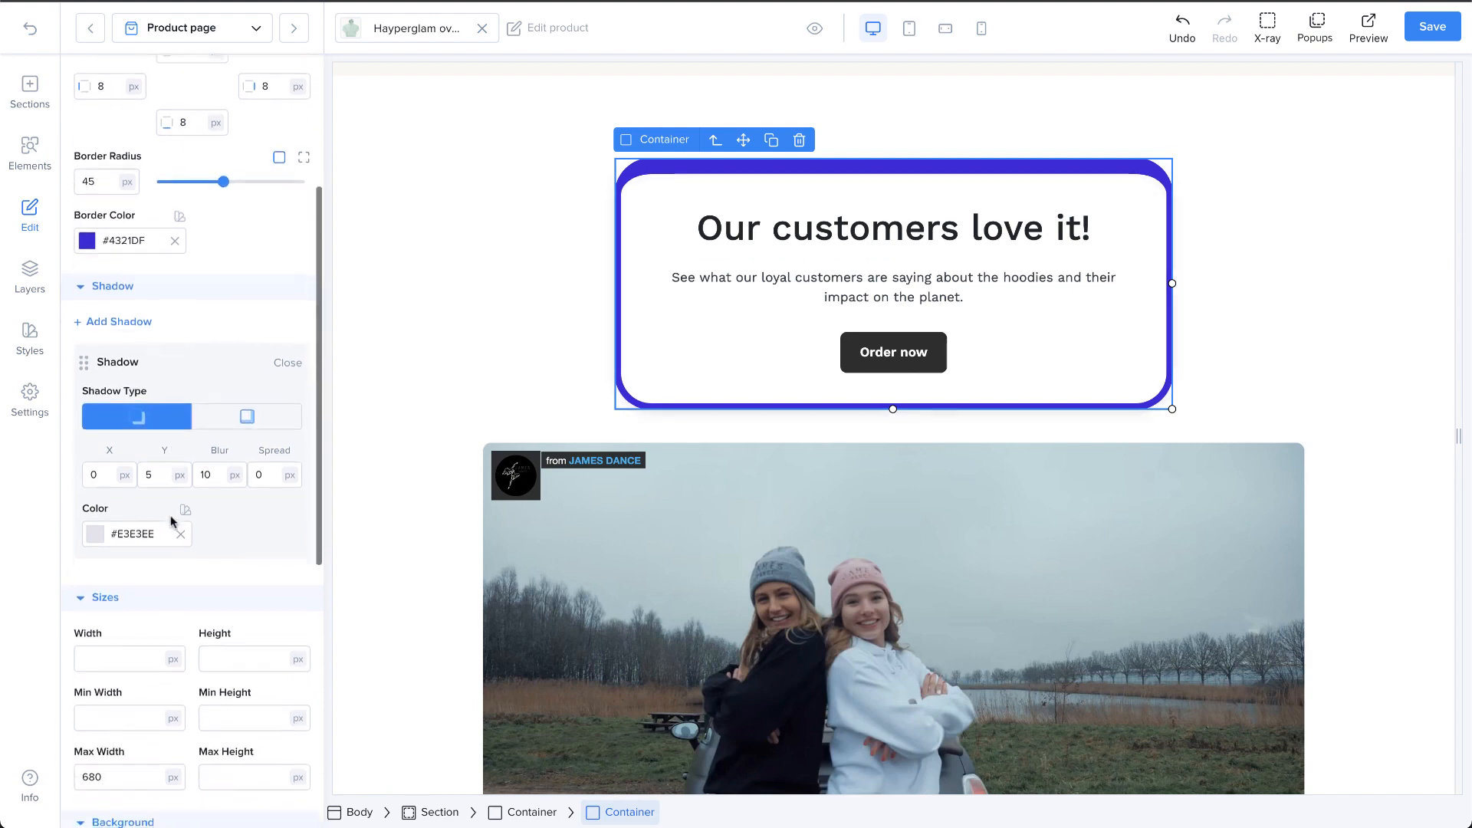
# Step: Set the container shadow's X, Y and blur to 20 px and its spread to 10 px
pyautogui.click(98, 467)
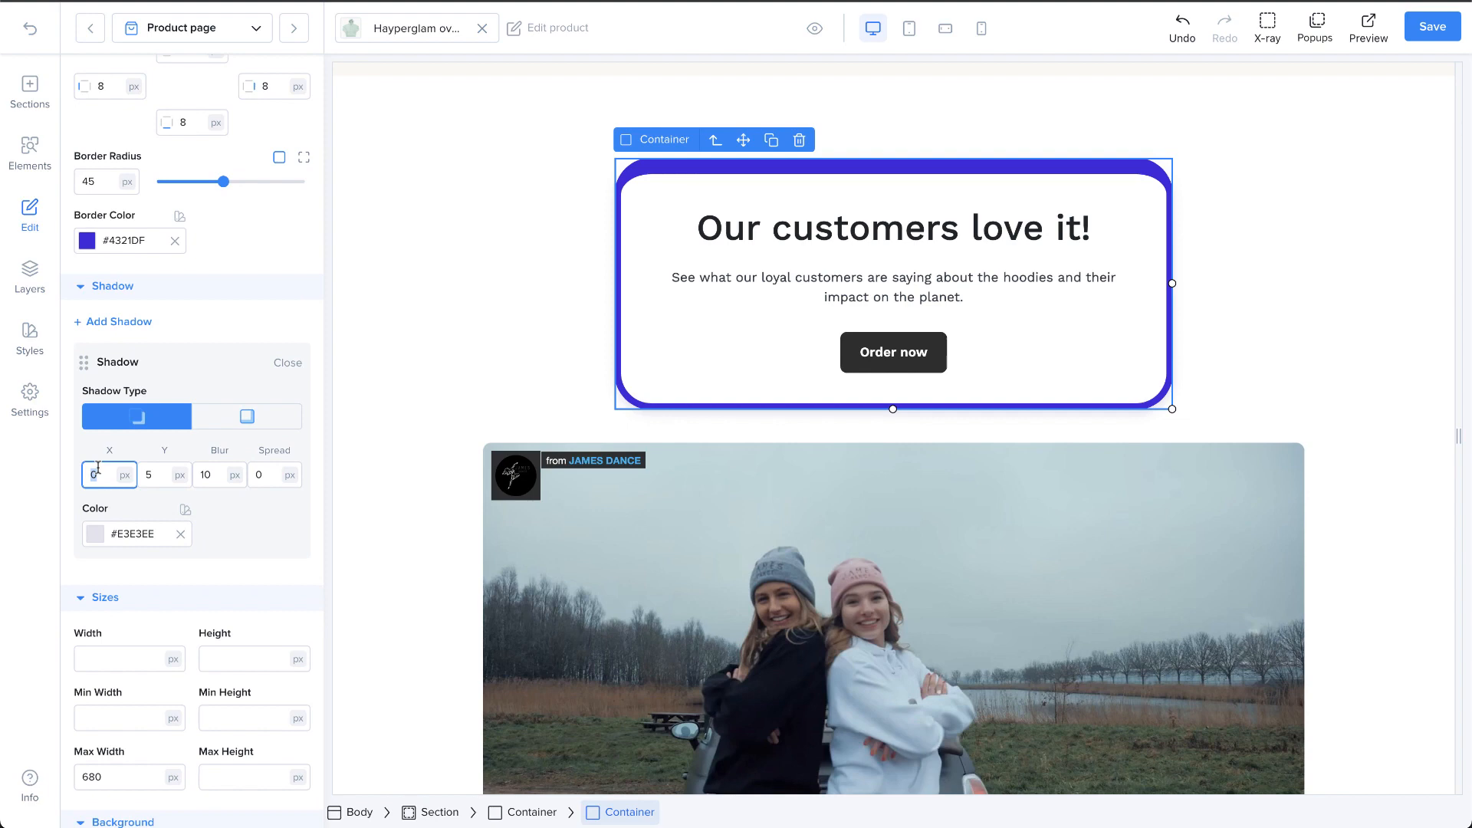
pyautogui.write('20')
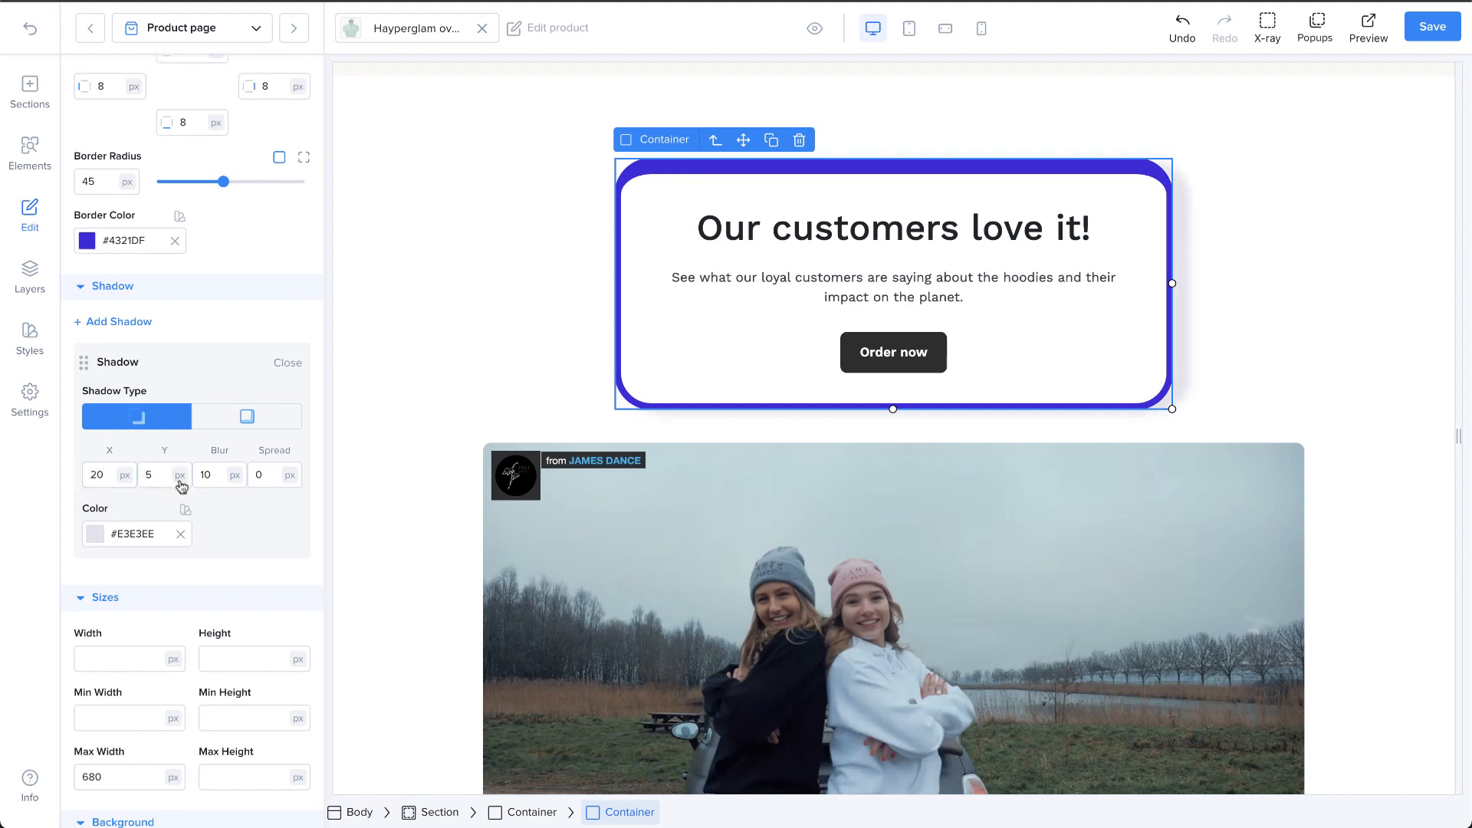
pyautogui.click(161, 475)
pyautogui.write('20')
pyautogui.press('BackSpace')
pyautogui.press('BackSpace')
pyautogui.press('BackSpace')
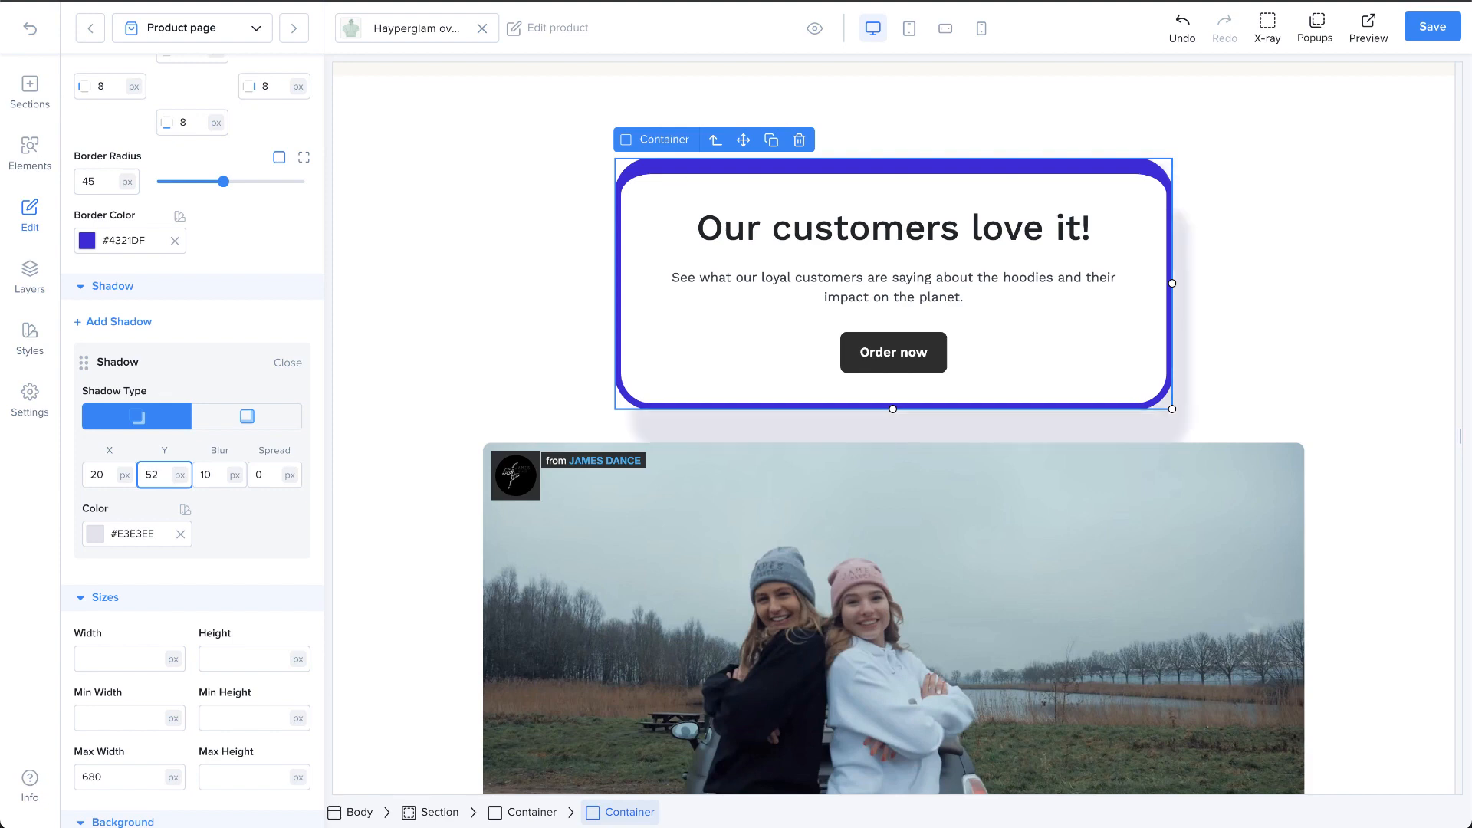
pyautogui.write('20')
pyautogui.click(218, 474)
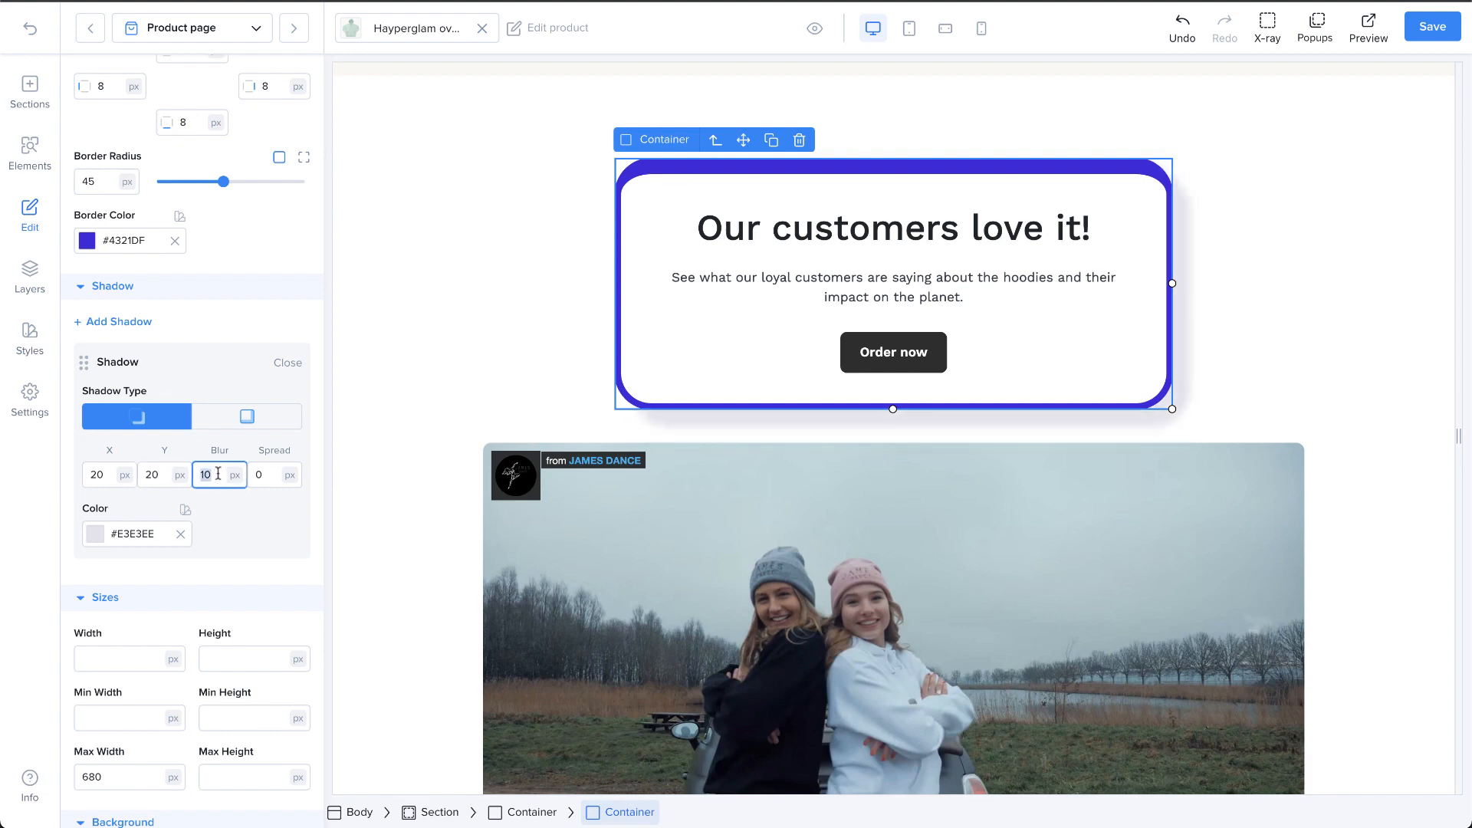
pyautogui.click(265, 479)
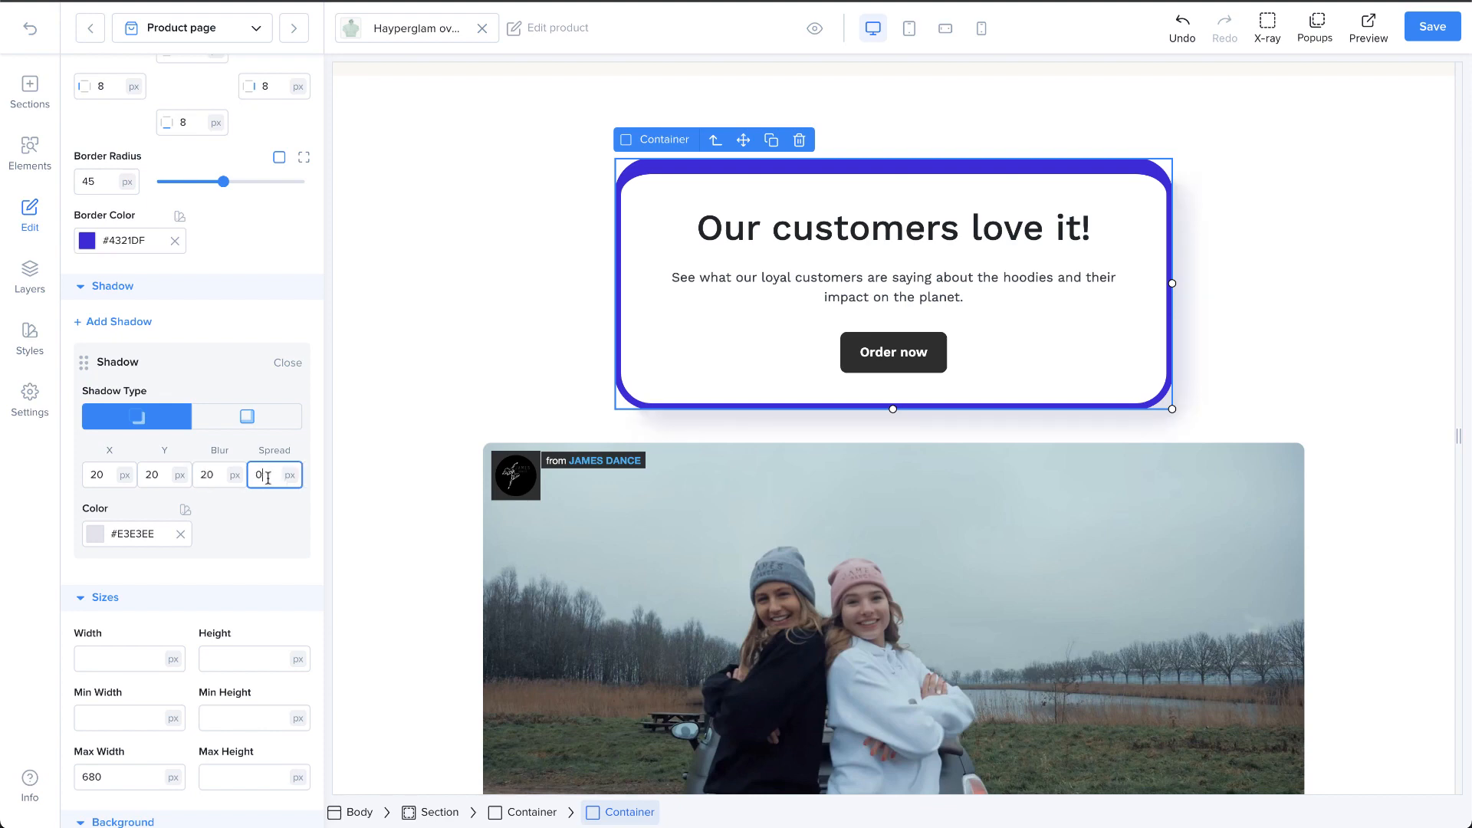
pyautogui.write('10')
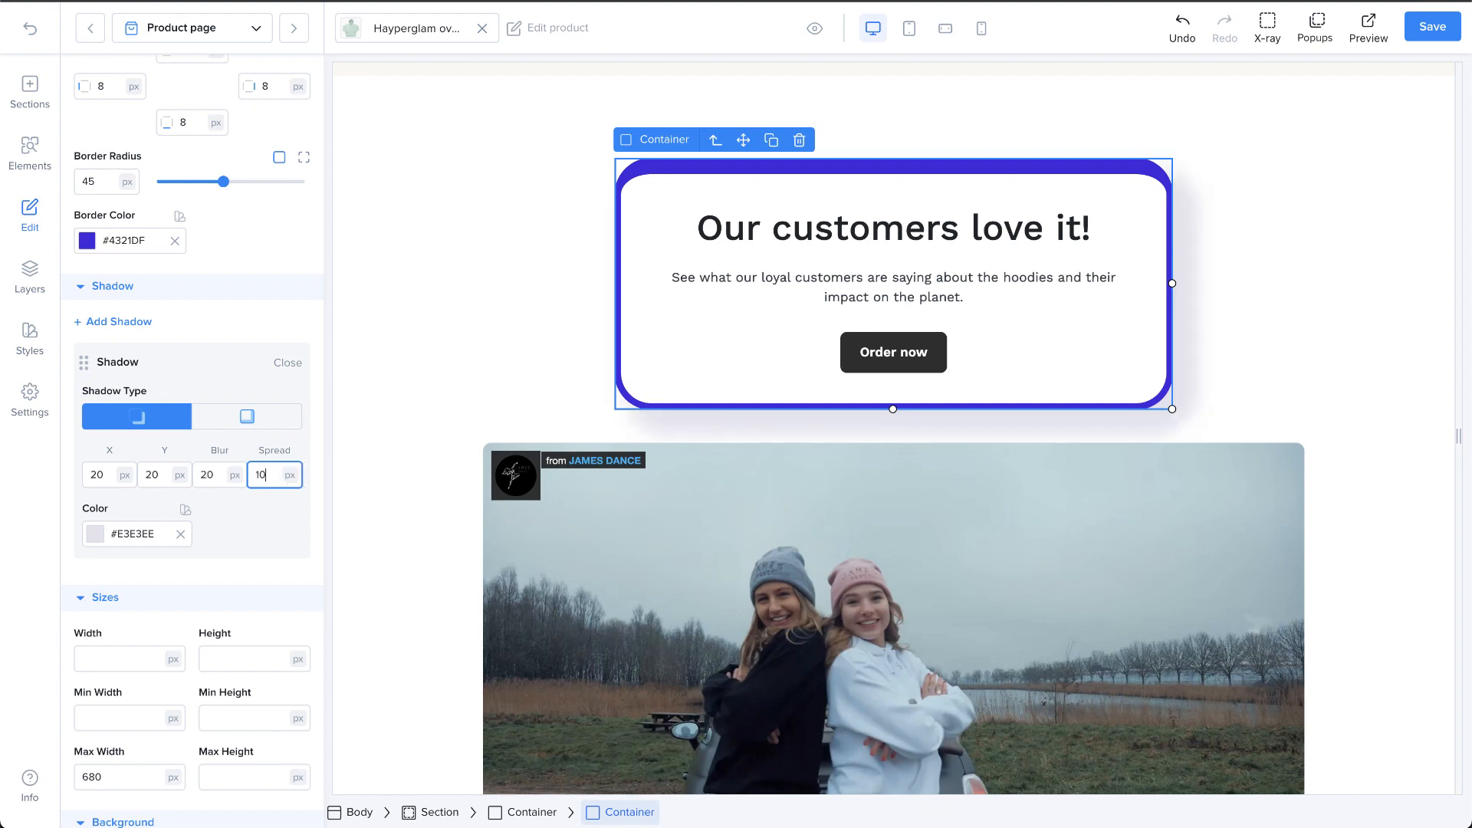
# Step: Change the container shadow's color to the light lavender #E5E5FE
pyautogui.click(286, 513)
pyautogui.click(98, 541)
pyautogui.moveTo(131, 582); pyautogui.dragTo(83, 552)
pyautogui.click(223, 519)
# Step: Add a second shadow to the container and open its settings
pyautogui.scroll(-1, 225, 522)
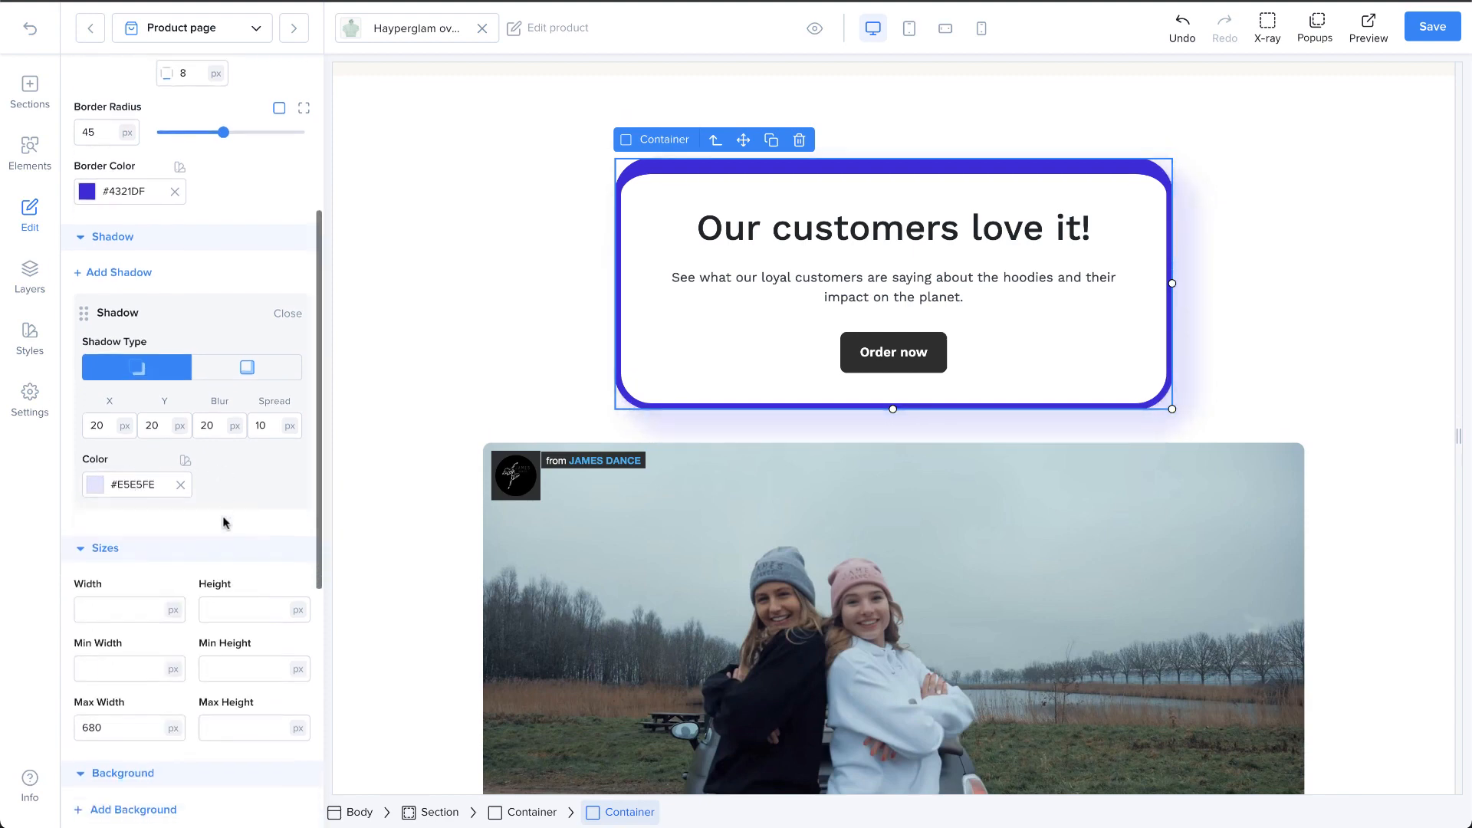
pyautogui.click(138, 273)
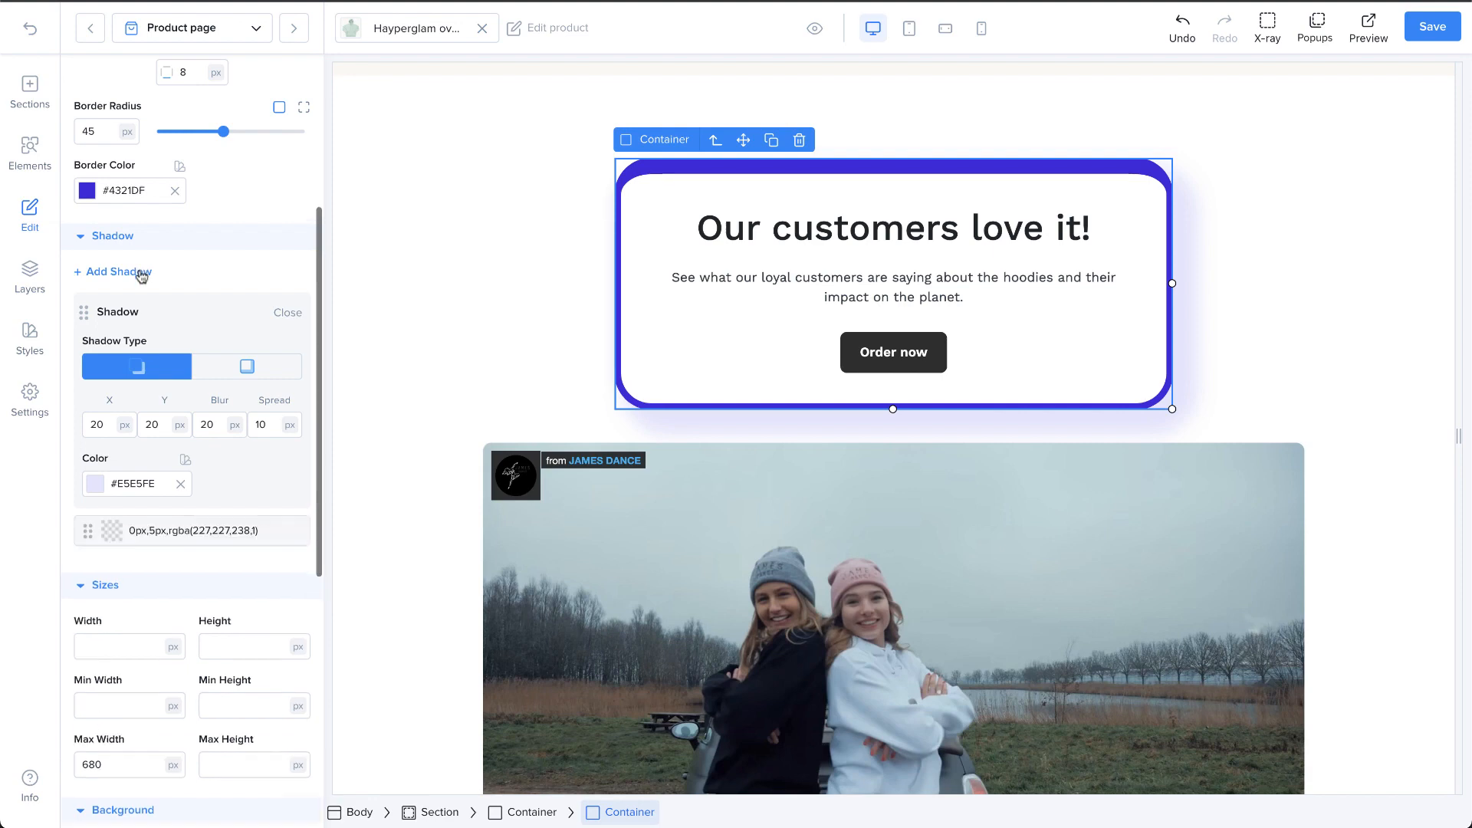
pyautogui.scroll(-1, 188, 458)
pyautogui.click(193, 474)
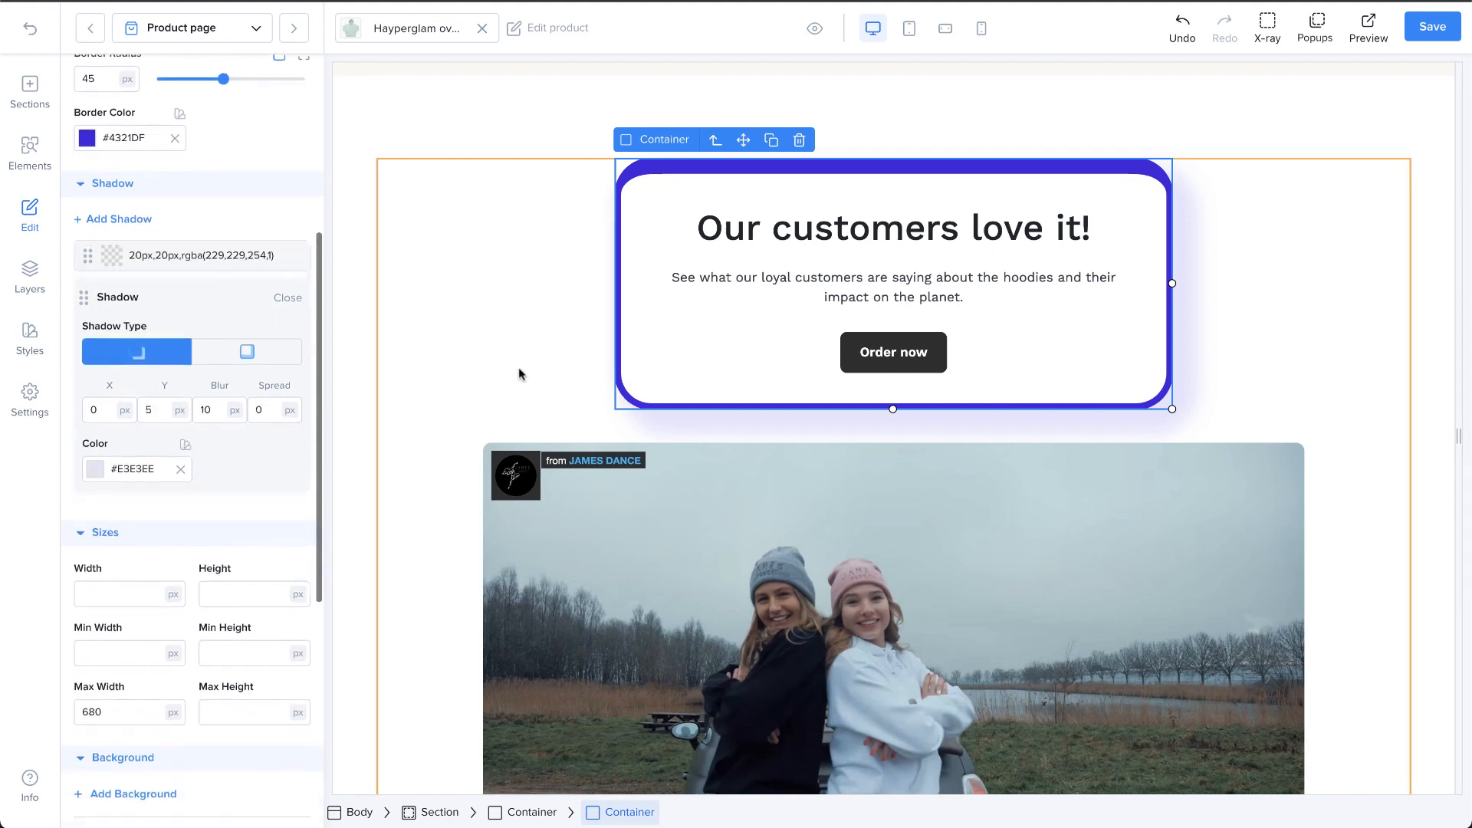
# Step: Add a text shadow to the "Our customers love it!" heading and open its settings
pyautogui.click(780, 235)
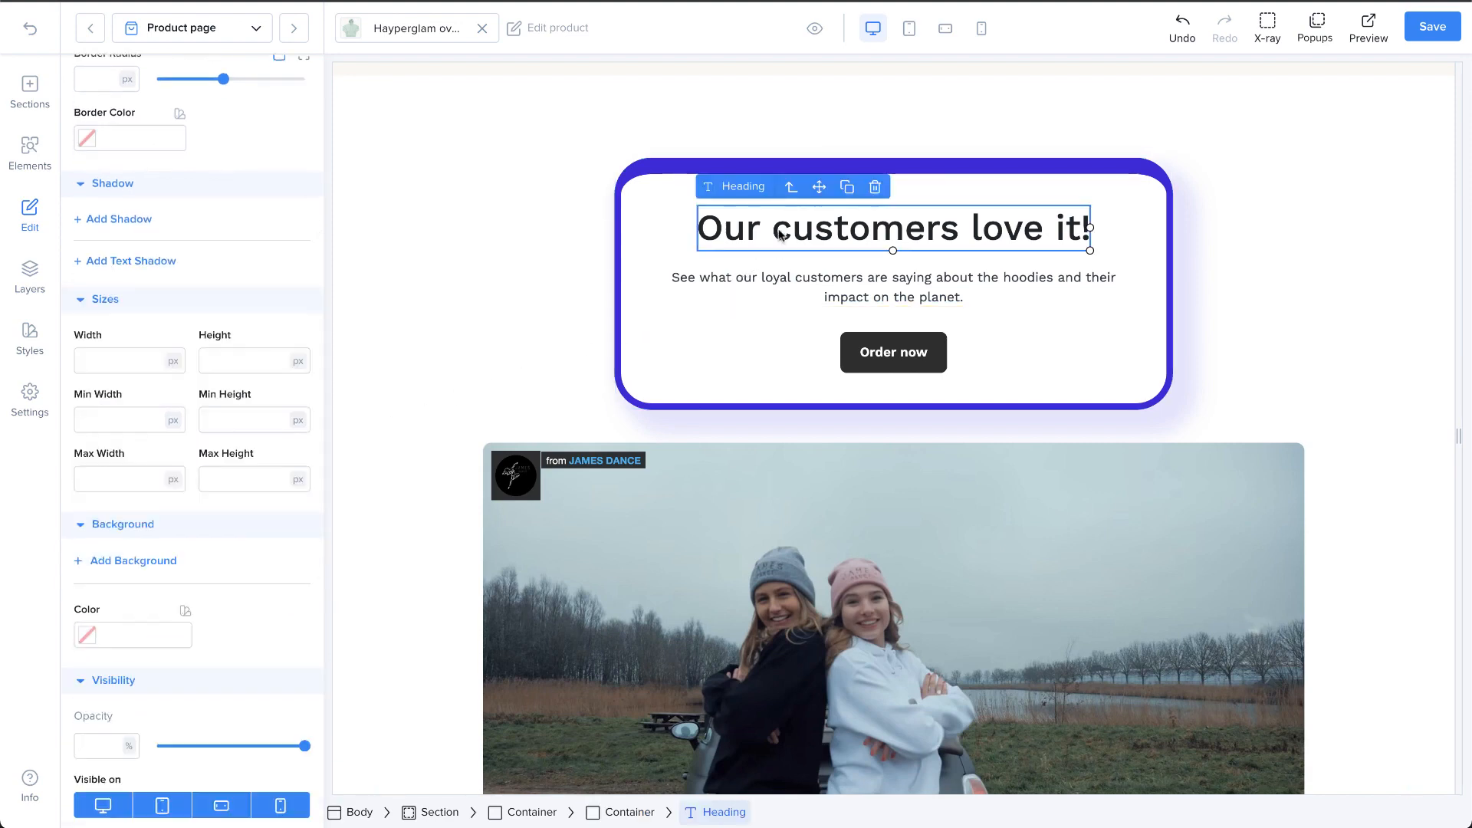
pyautogui.click(129, 264)
pyautogui.click(125, 299)
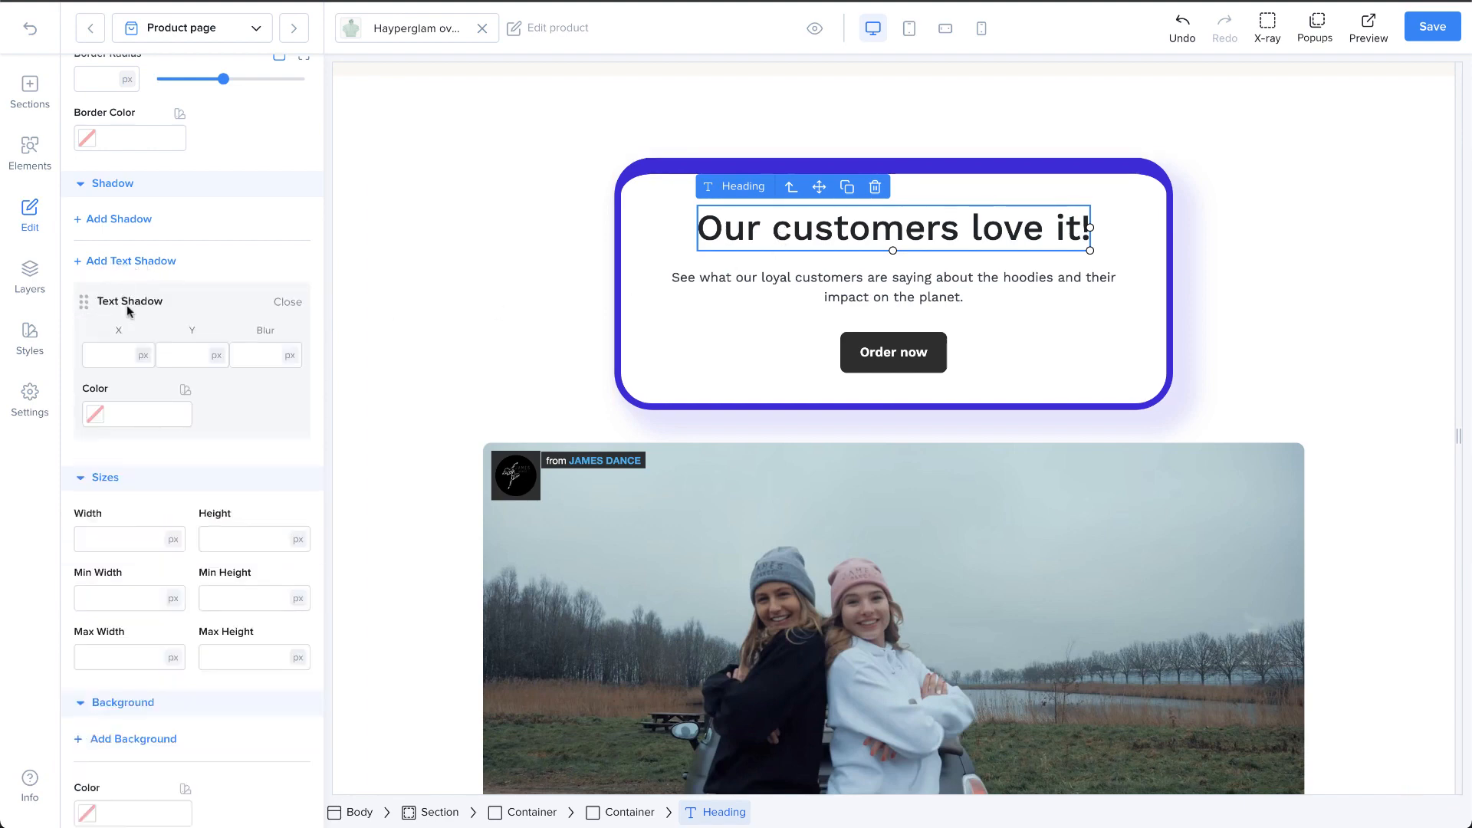
# Step: Set the heading text shadow's X, Y and blur to 4 px each
pyautogui.click(123, 358)
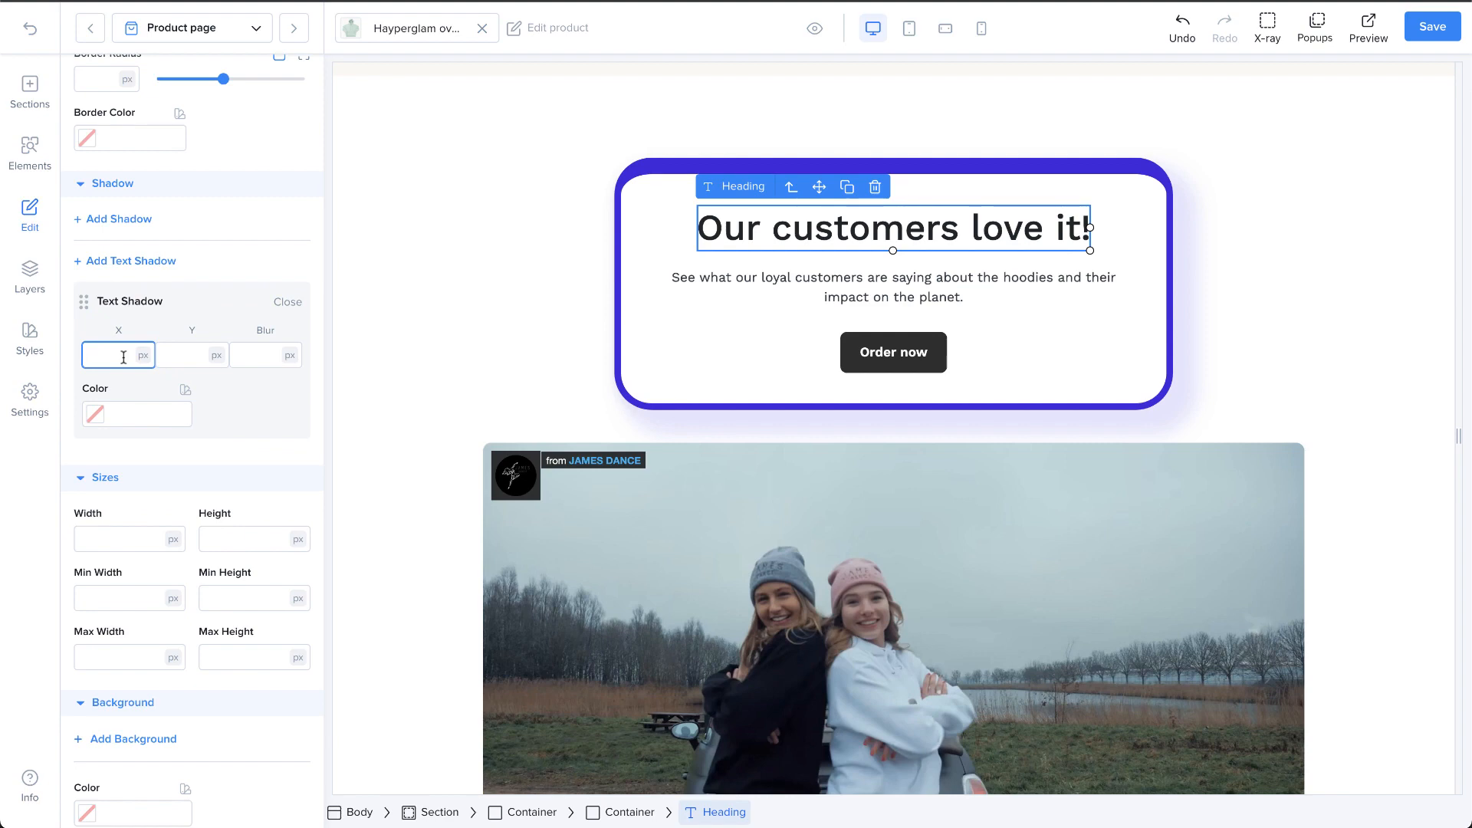
pyautogui.click(163, 355)
pyautogui.write('44')
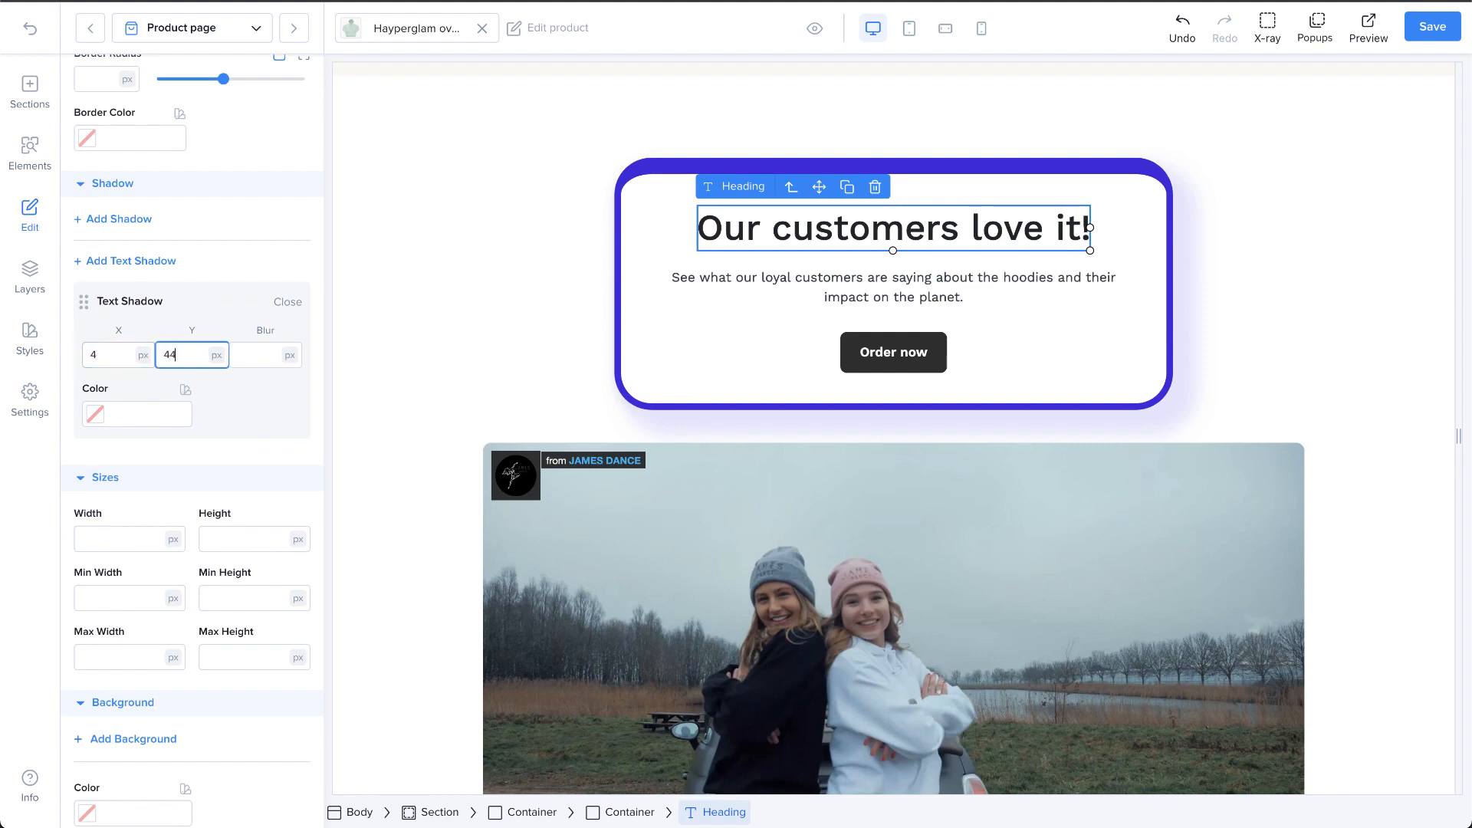
pyautogui.click(123, 357)
pyautogui.press('BackSpace')
pyautogui.write('4')
pyautogui.press('Tab')
pyautogui.write('4')
pyautogui.press('Tab')
pyautogui.write('4')
# Step: Set the heading text shadow's color to the pale grey-violet #D2CEE3
pyautogui.click(117, 420)
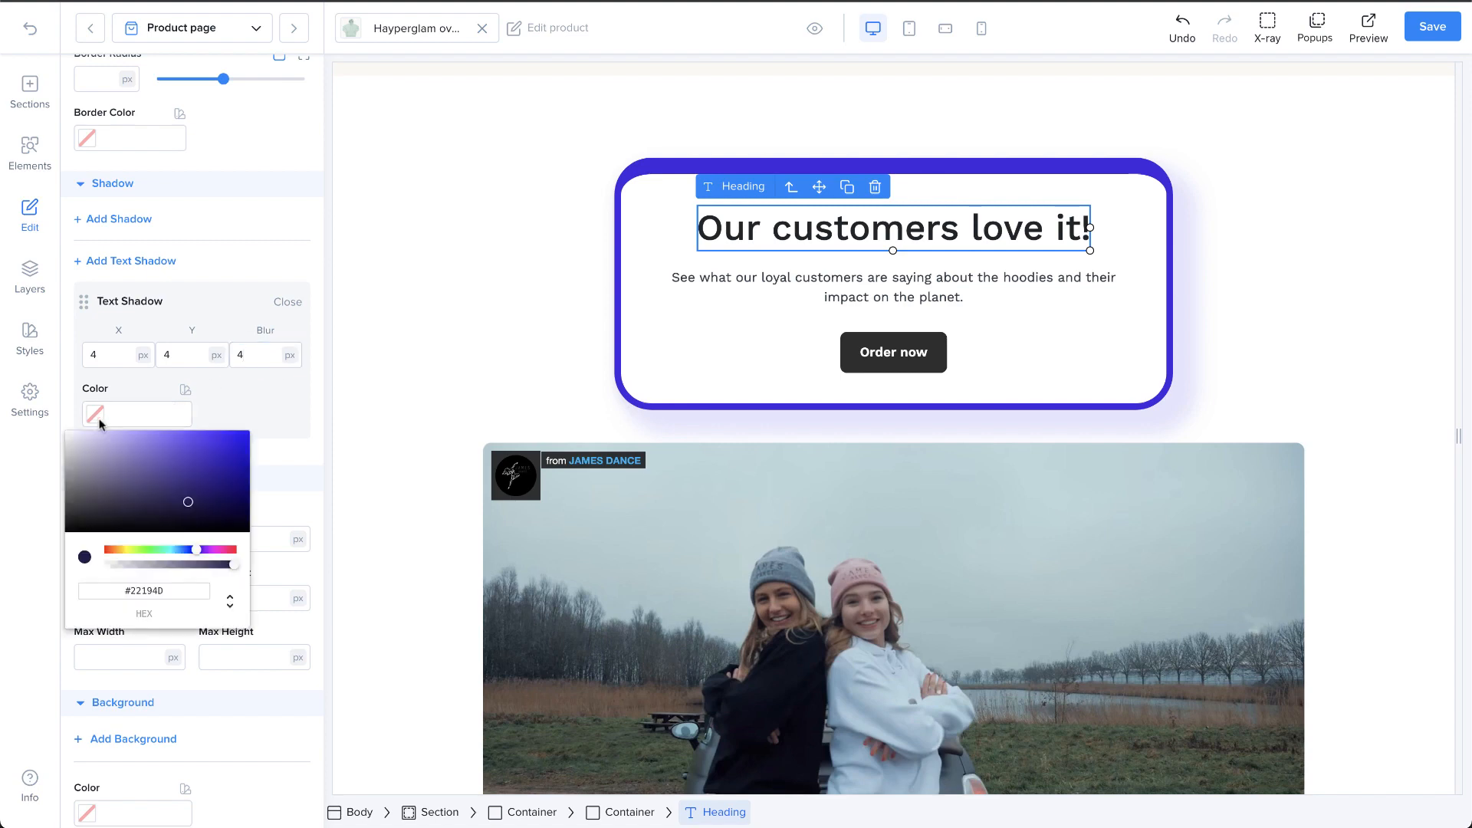
pyautogui.moveTo(140, 482); pyautogui.dragTo(82, 445)
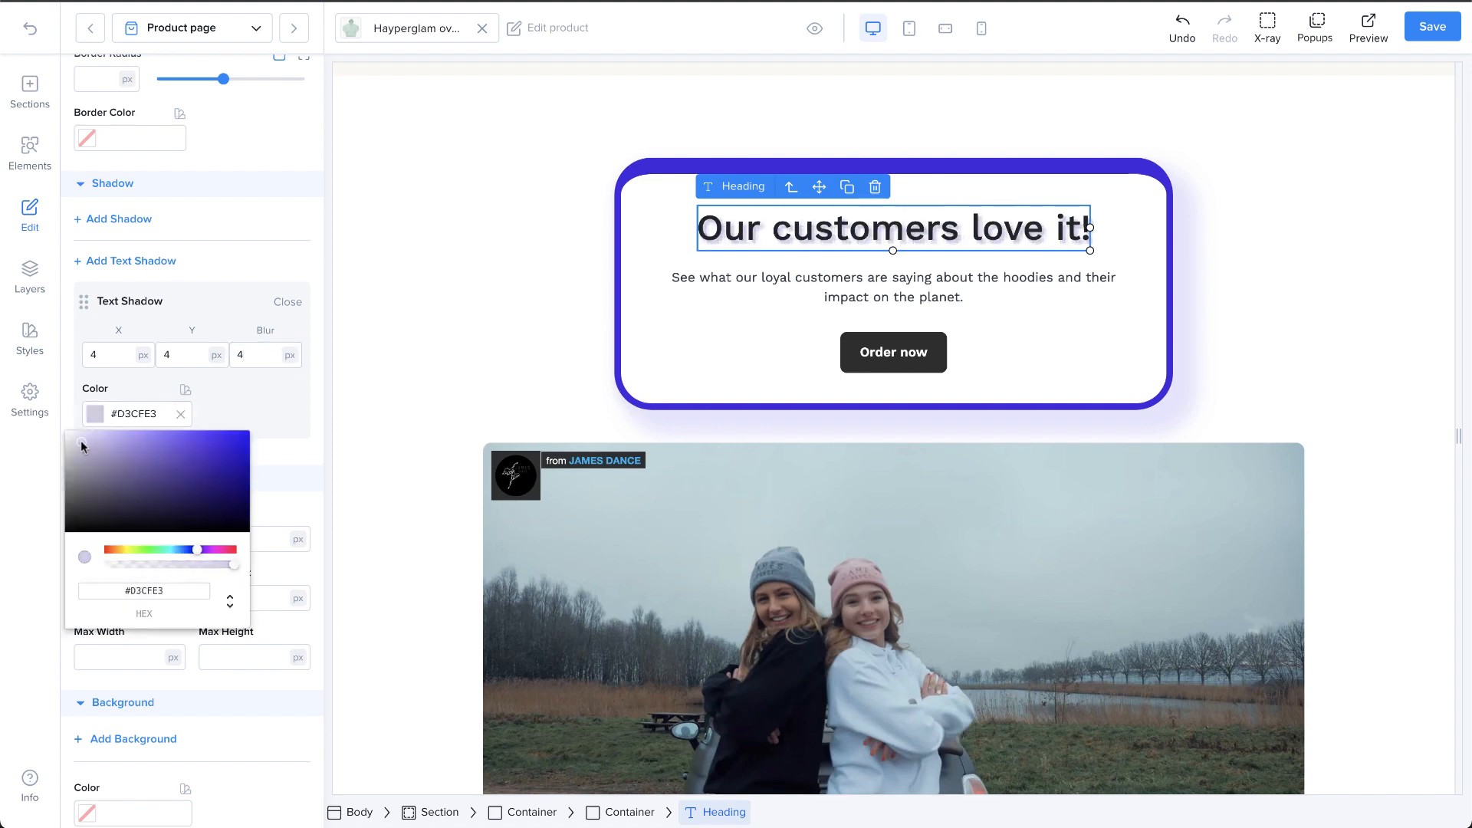
pyautogui.click(286, 437)
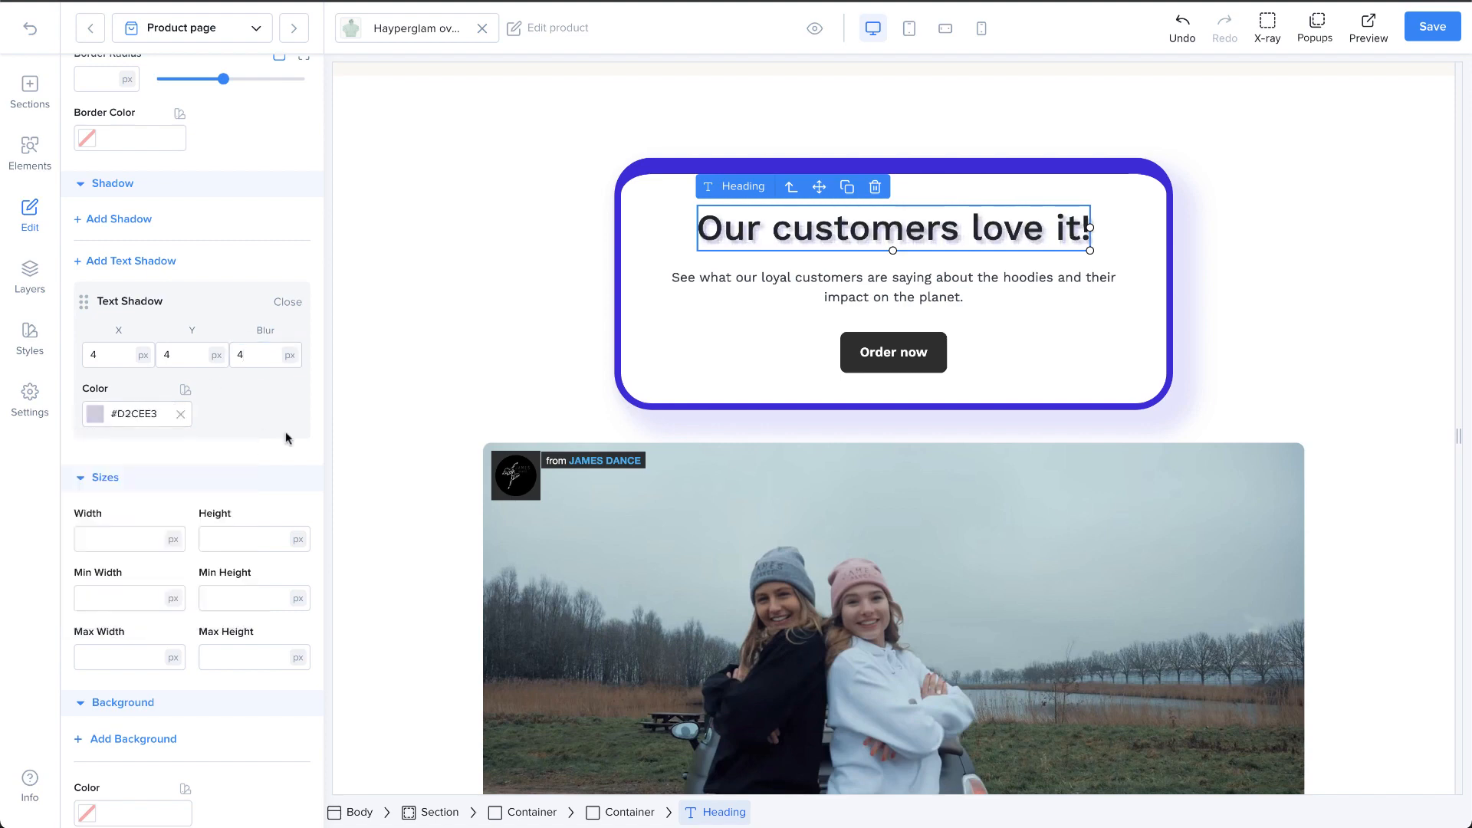
# Step: Resize the container around the heading on the canvas to about 740 px wide and 301 px high
pyautogui.scroll(-3, 250, 490)
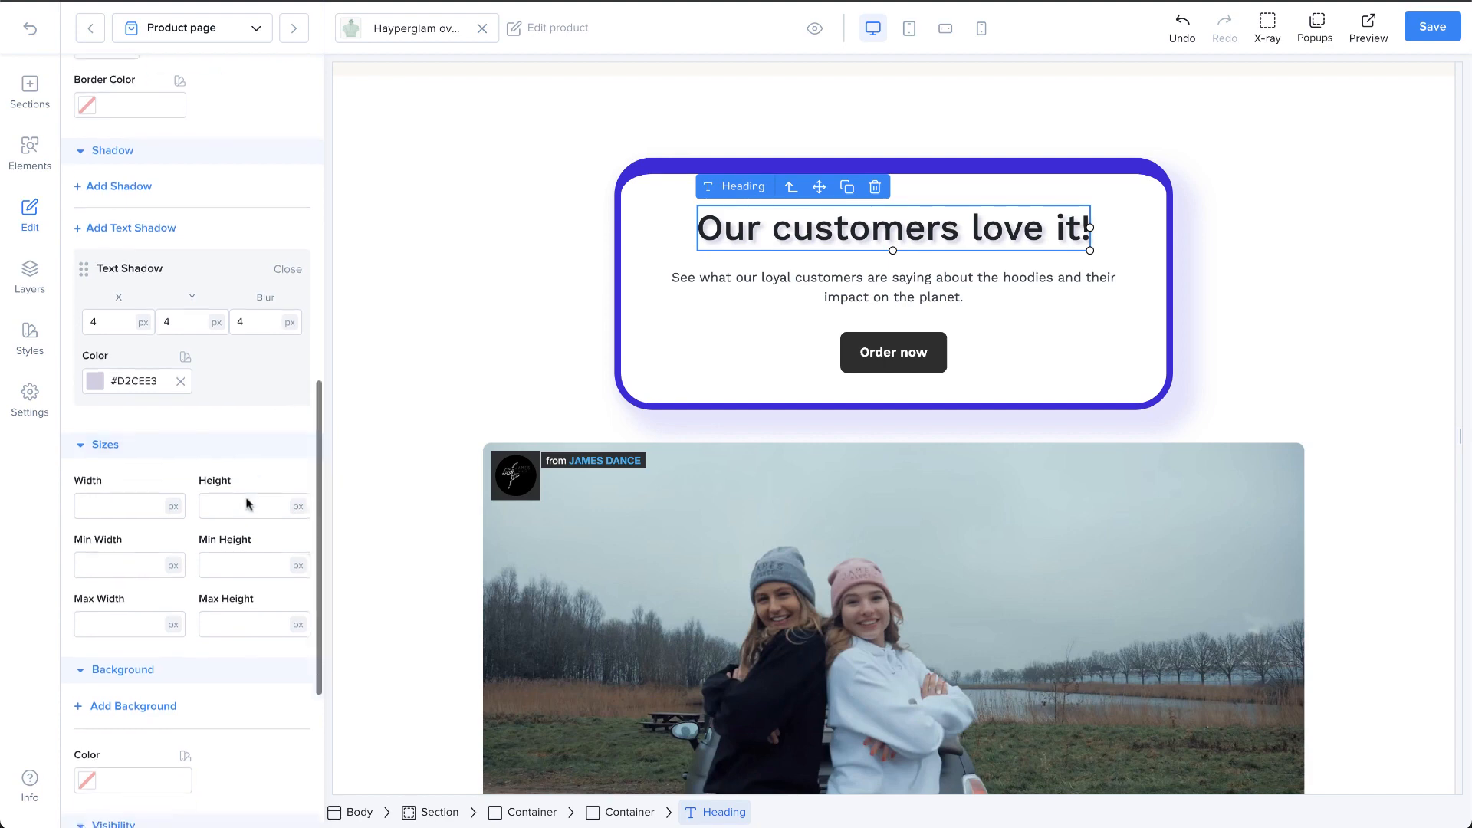
pyautogui.click(626, 374)
pyautogui.moveTo(1171, 409); pyautogui.dragTo(1208, 407)
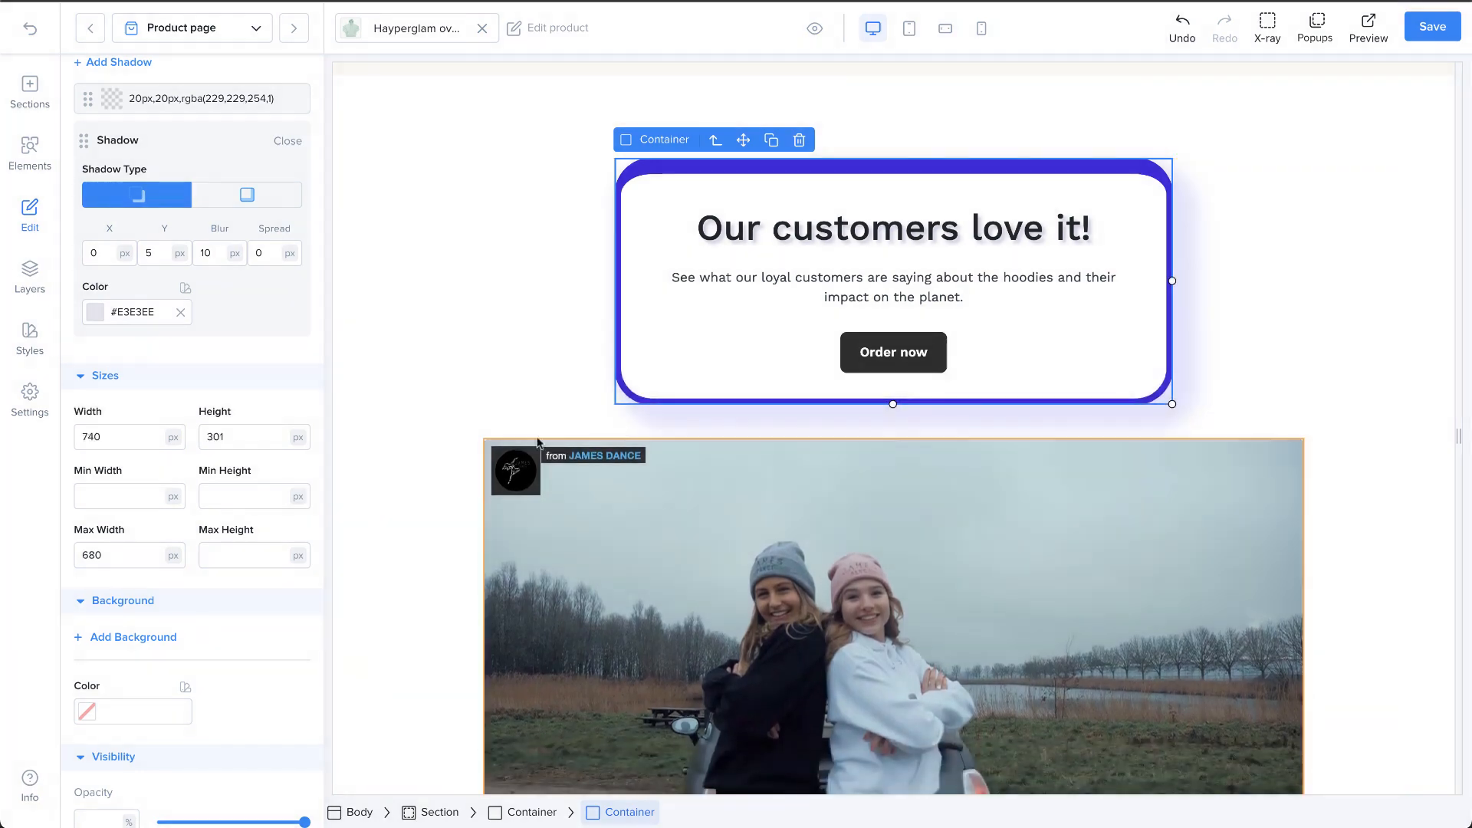
# Step: Set the container's width to 700 px and view the units available for it
pyautogui.click(156, 437)
pyautogui.press('BackSpace')
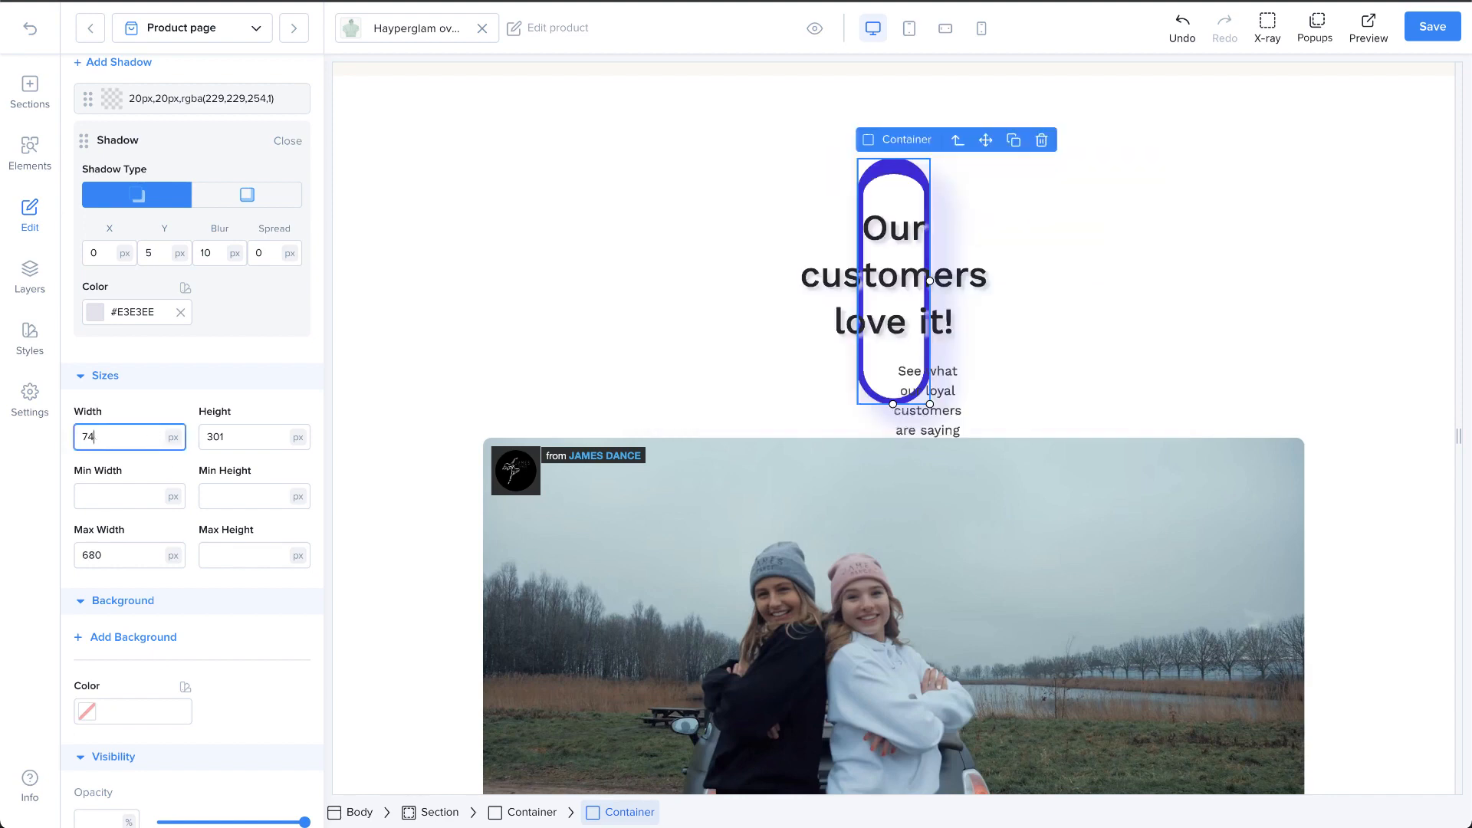
pyautogui.write('00')
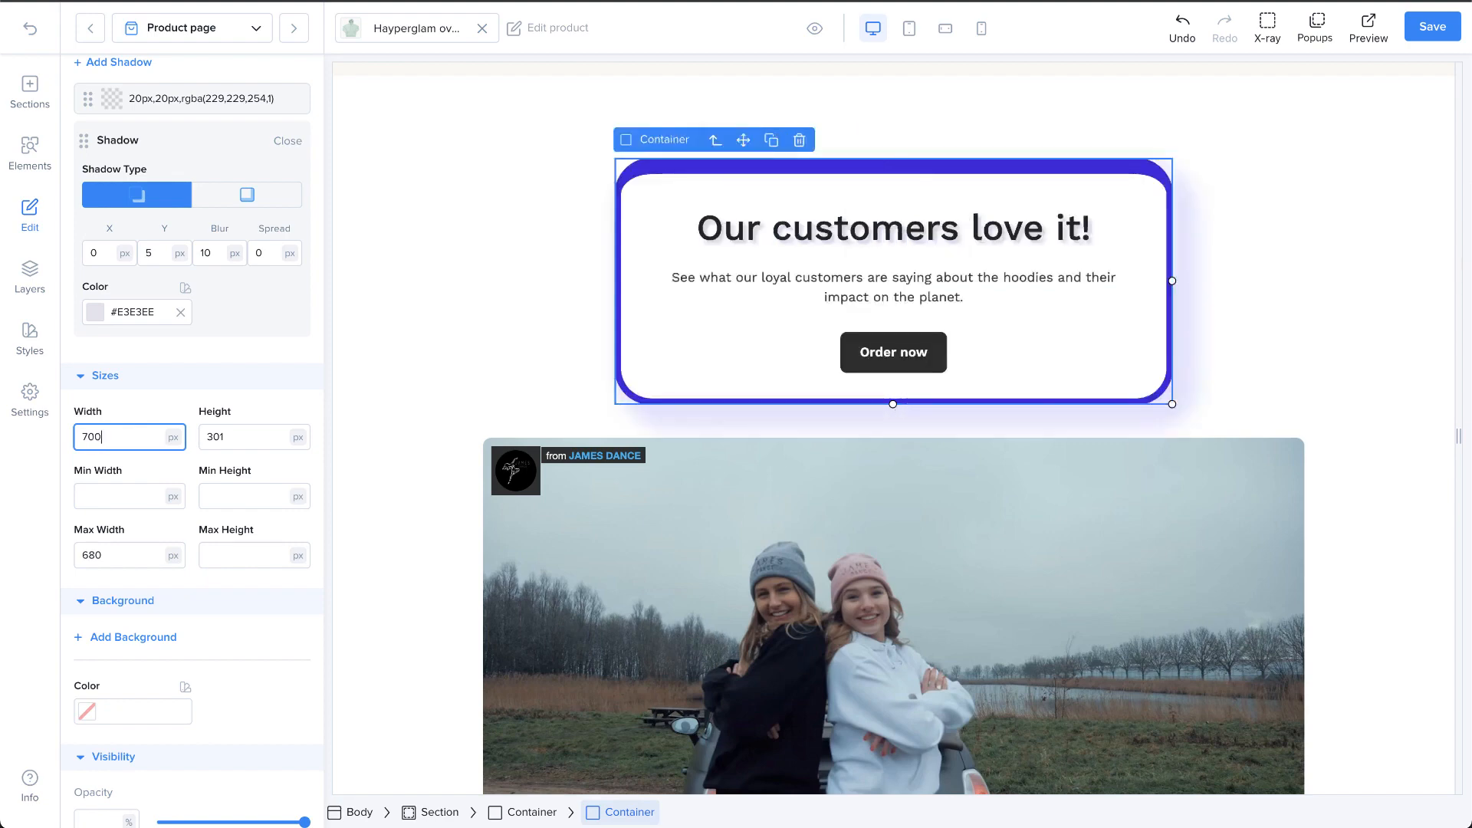
pyautogui.click(173, 437)
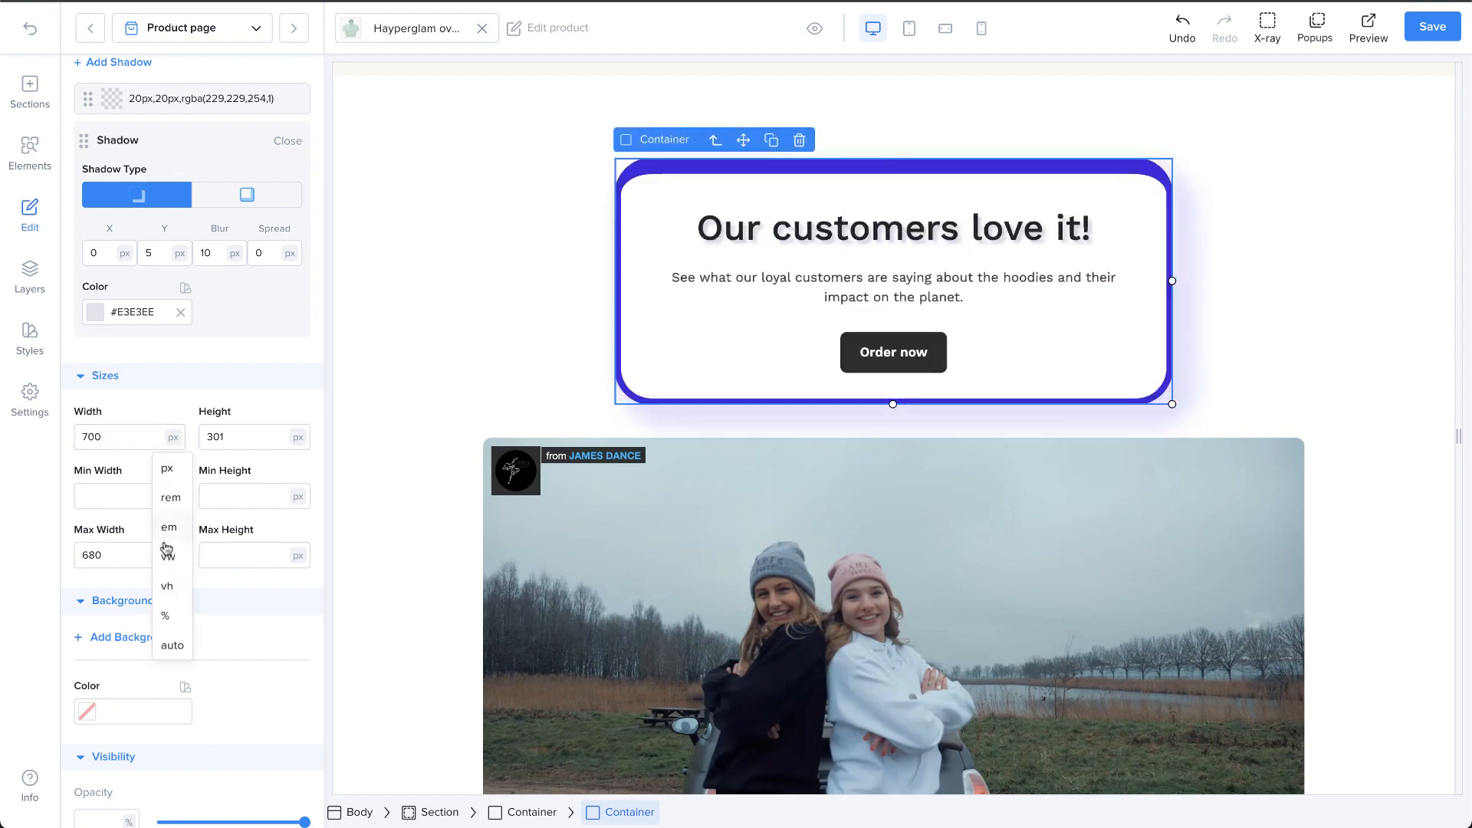
pyautogui.click(173, 417)
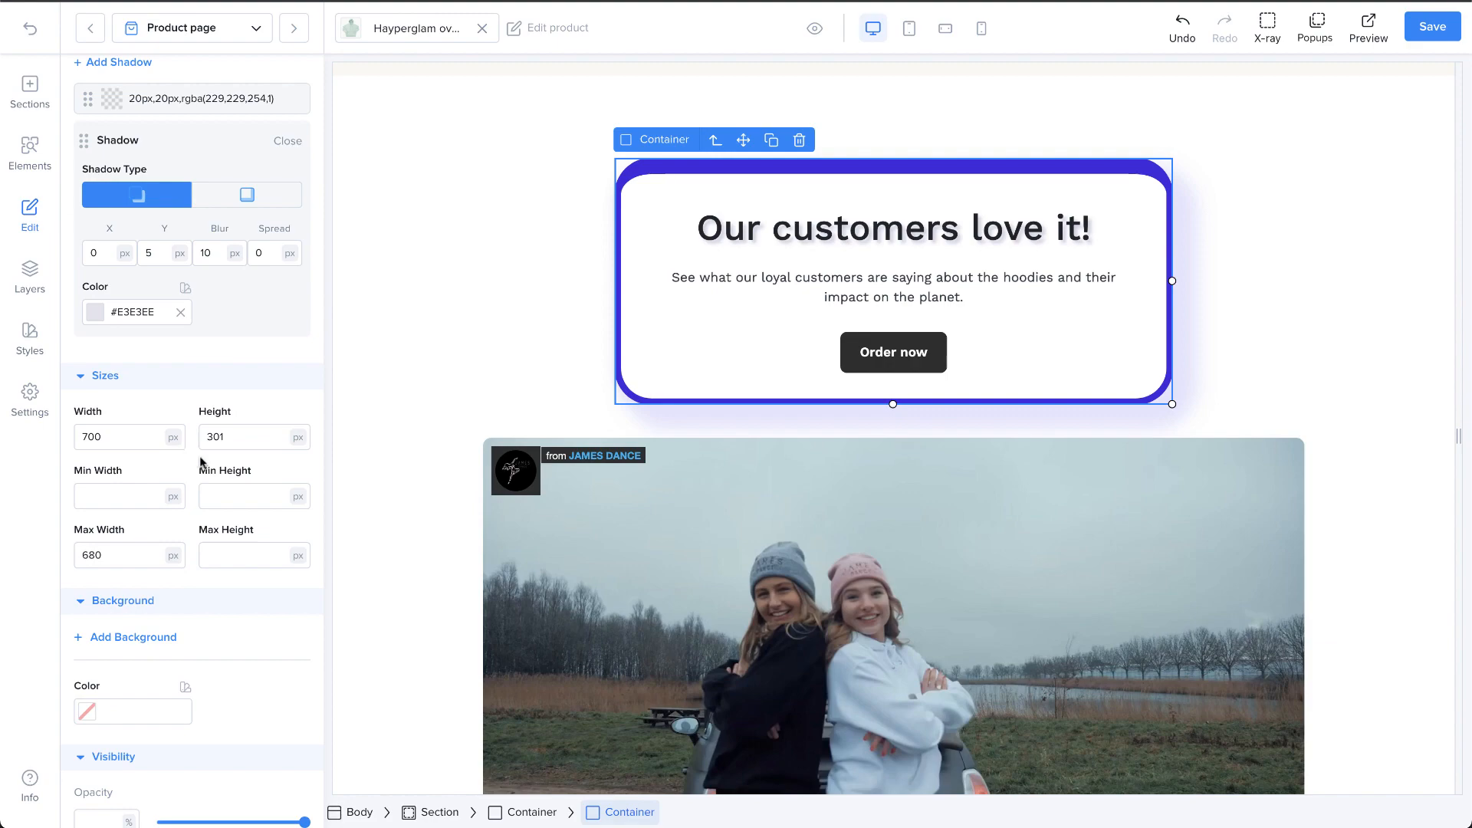
pyautogui.click(151, 439)
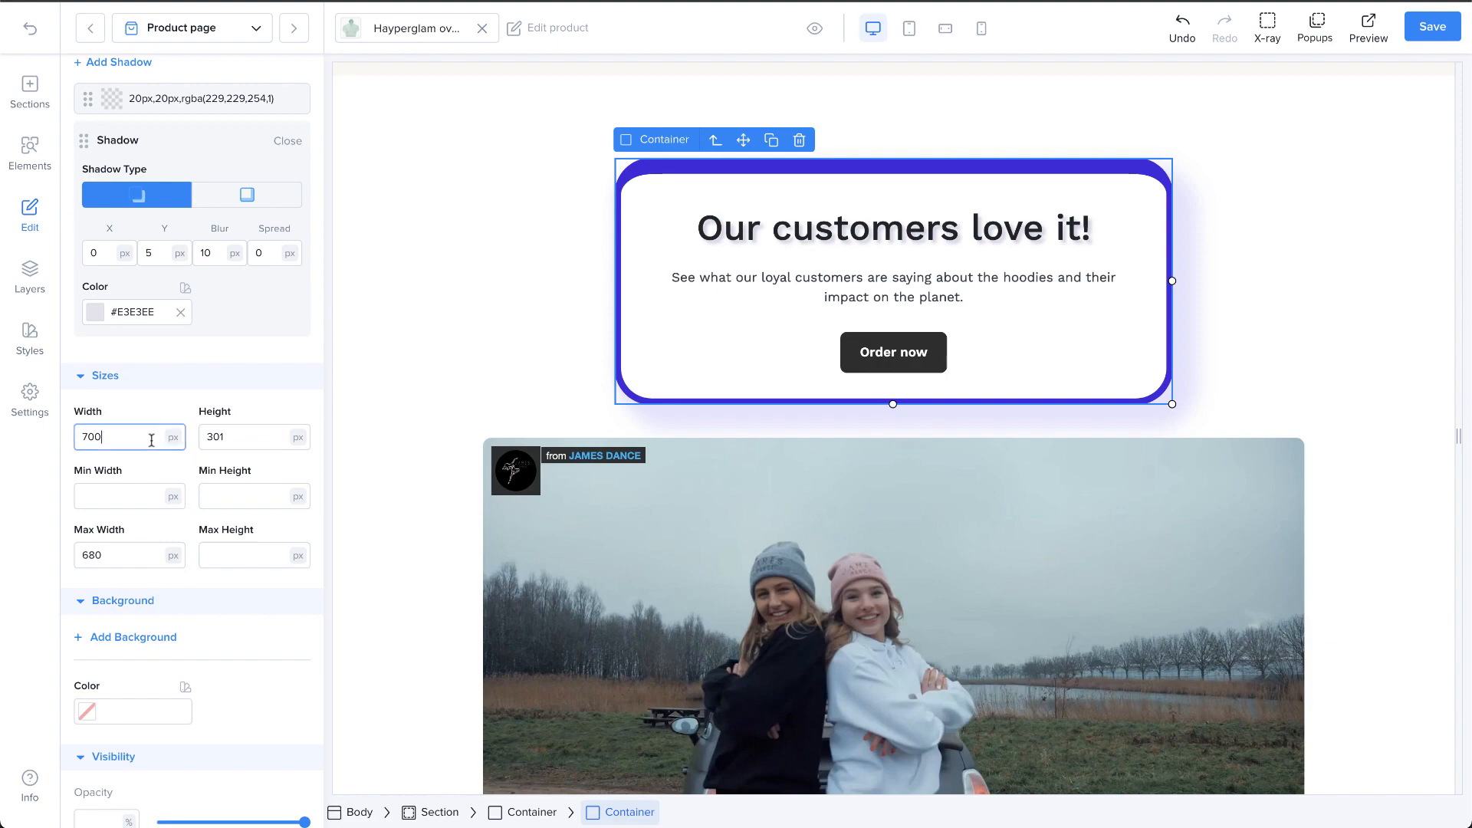
pyautogui.click(222, 437)
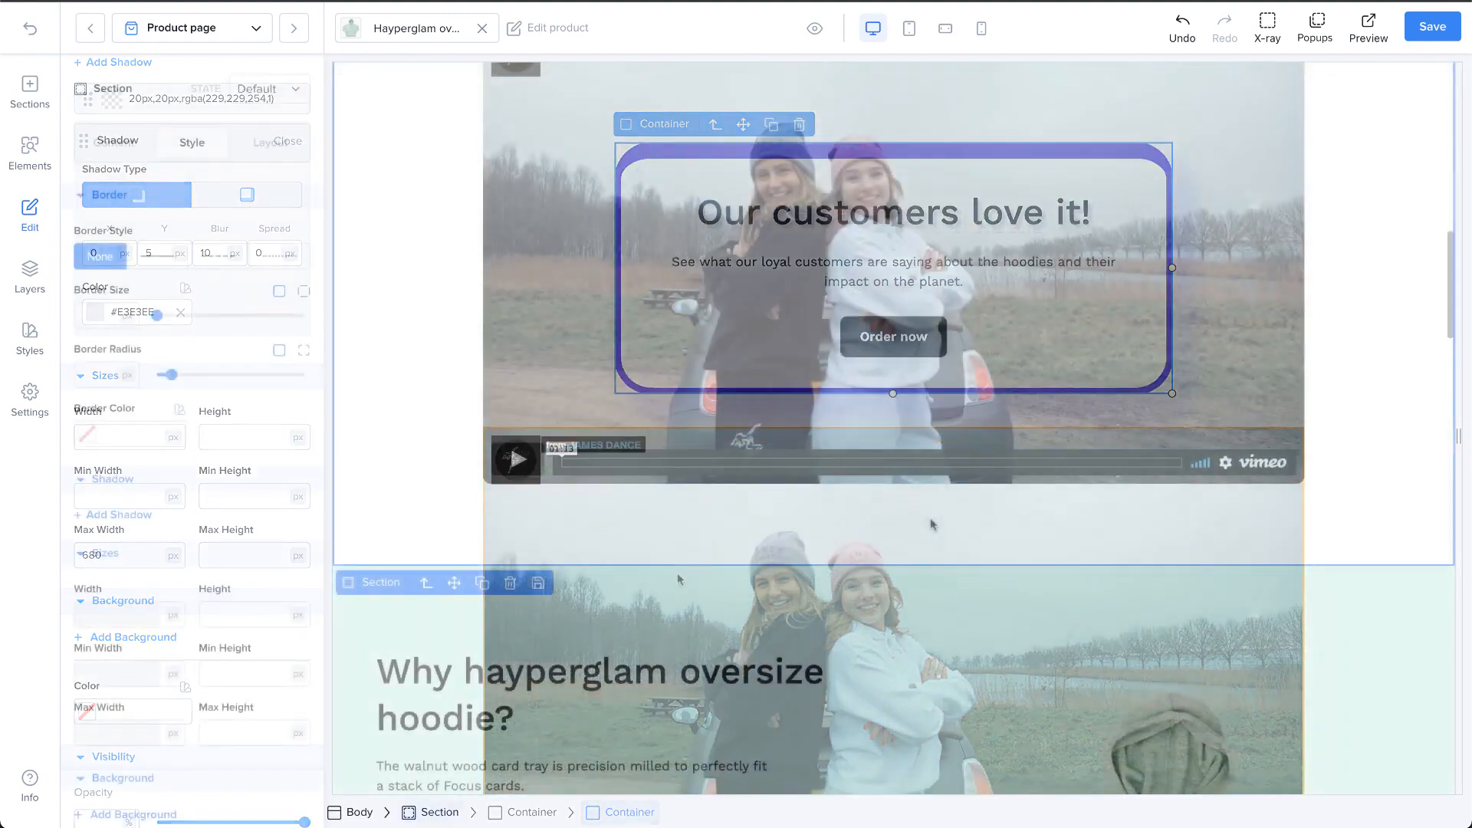
# Step: Set the width of the hoodie image in the "Why hayperglam oversize hoodie?" section to 100%
pyautogui.scroll(-6, 931, 517)
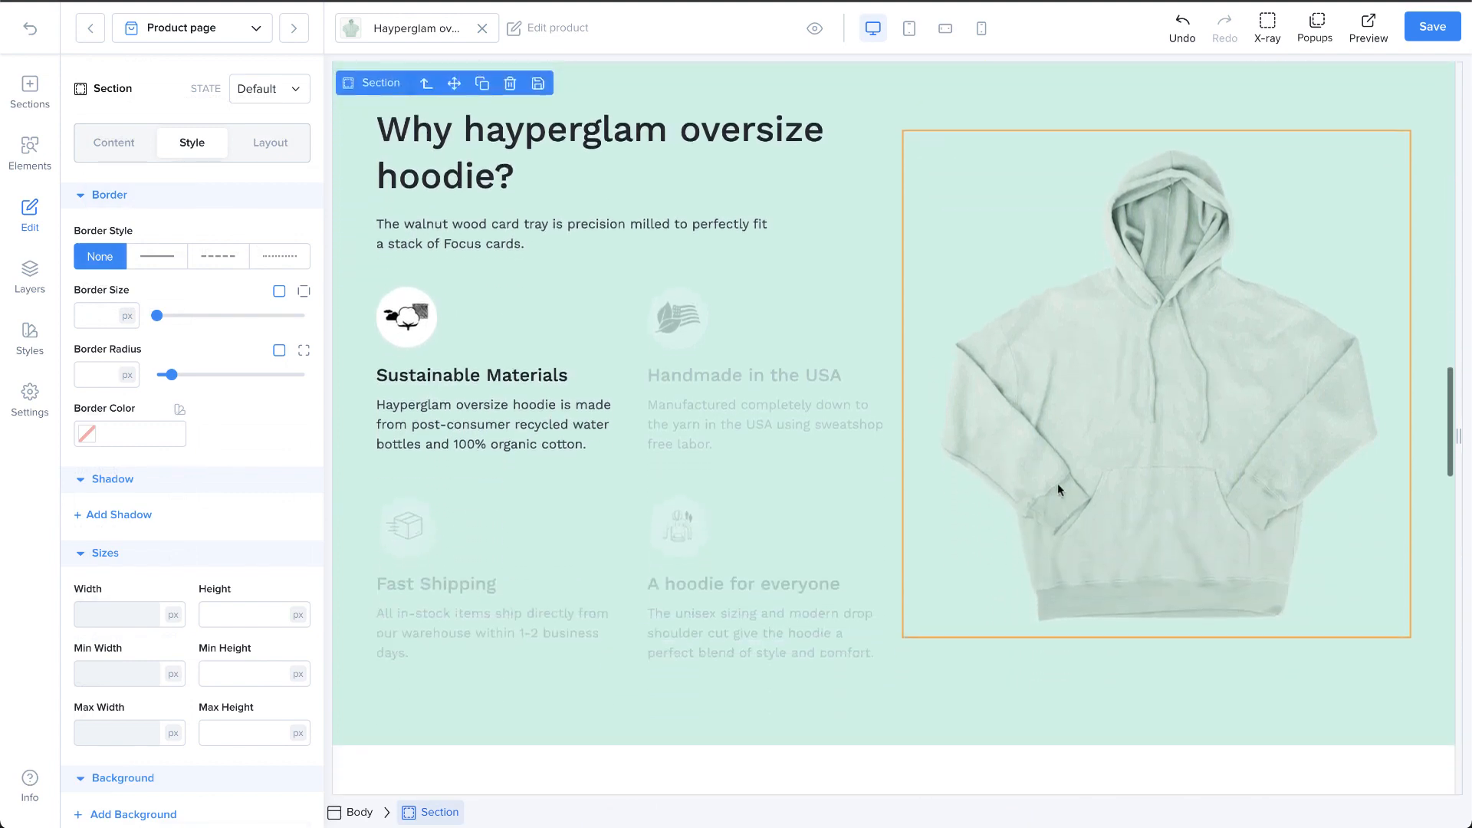
pyautogui.click(1062, 483)
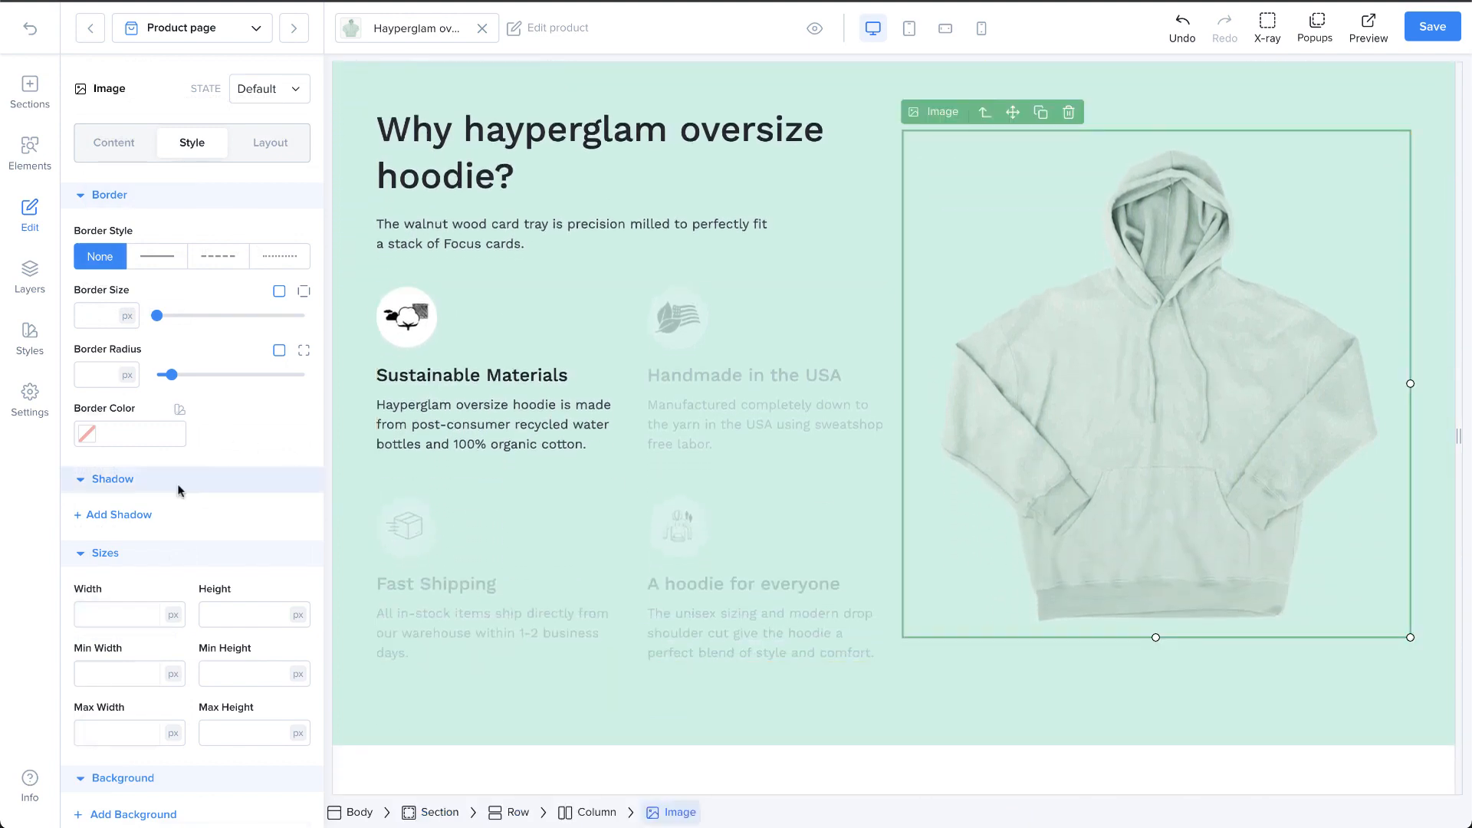
pyautogui.click(85, 614)
pyautogui.write('100')
pyautogui.click(172, 614)
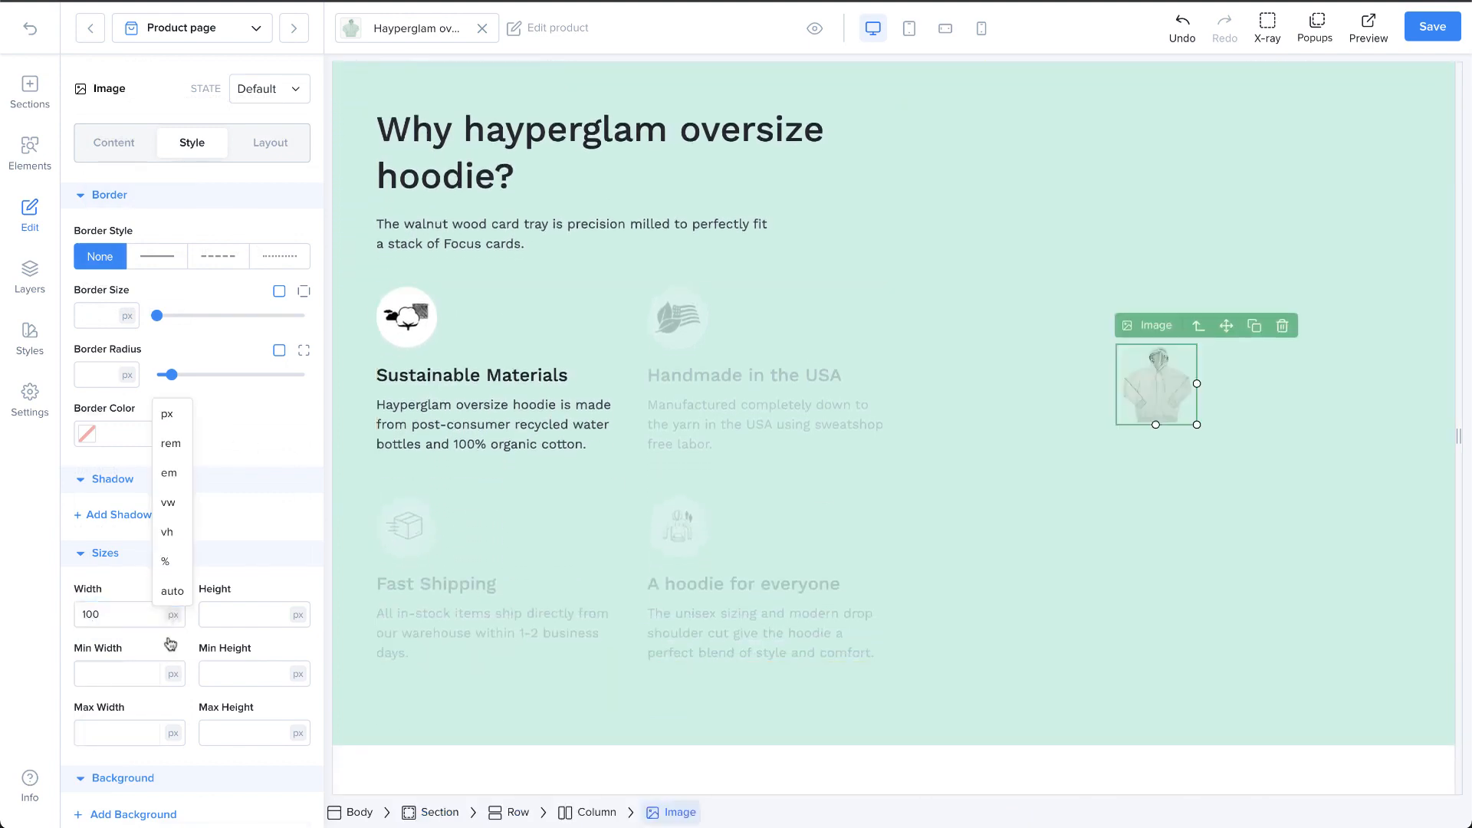
pyautogui.click(170, 562)
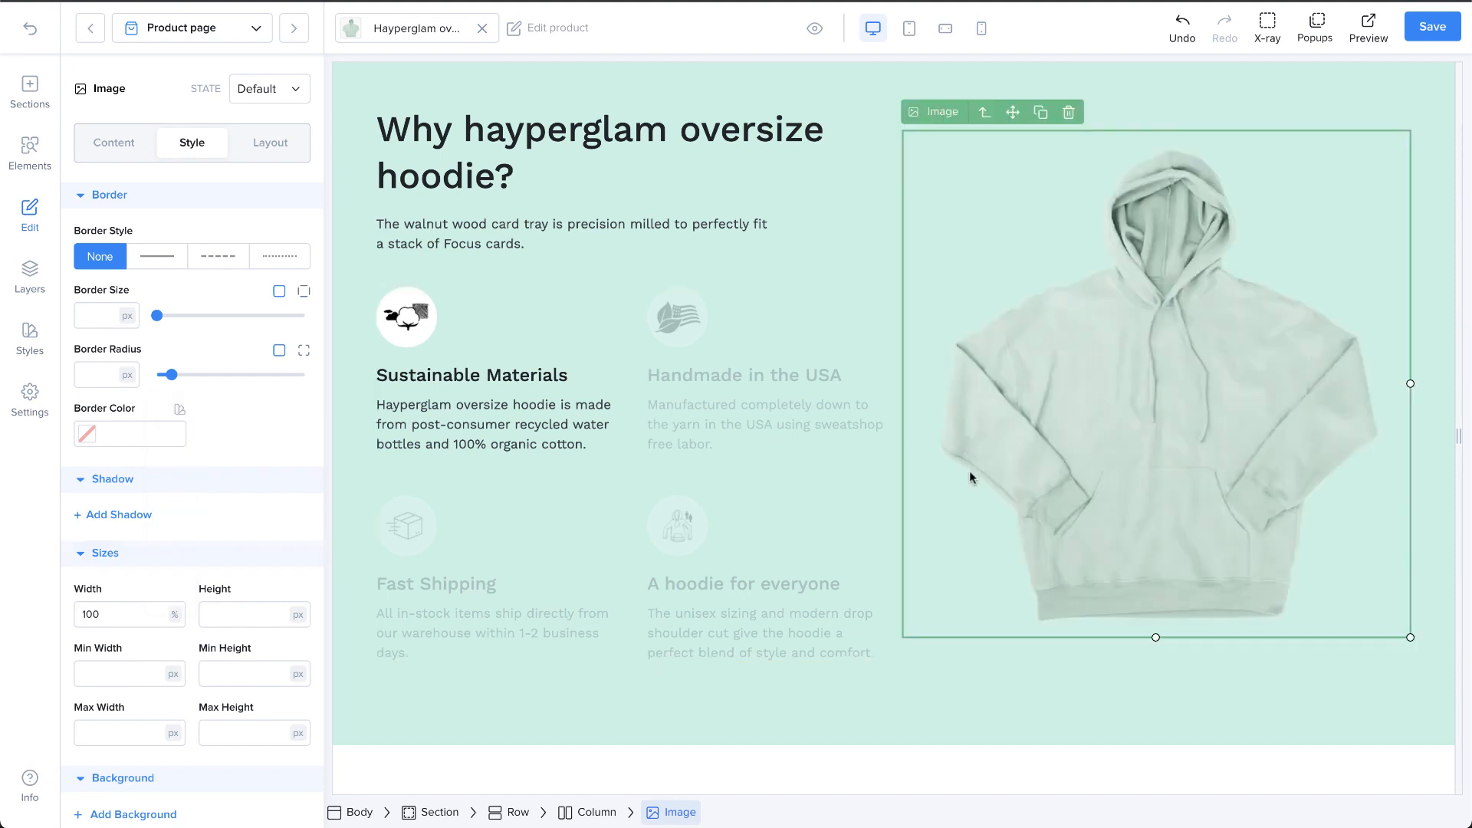
# Step: Check how the full-width hoodie image looks in the mobile layout, and return to the desktop layout
pyautogui.scroll(1, 969, 471)
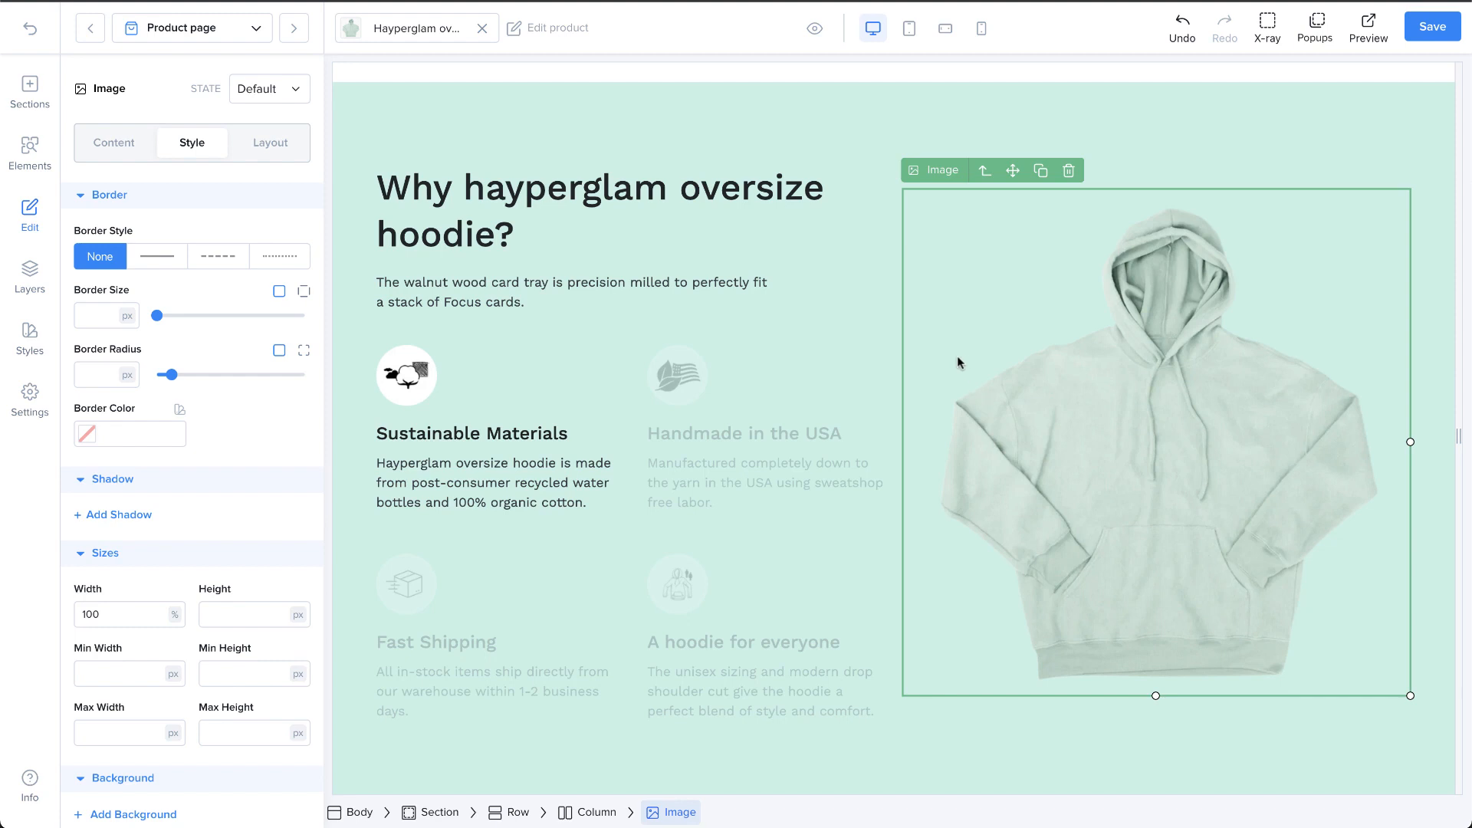
pyautogui.click(981, 29)
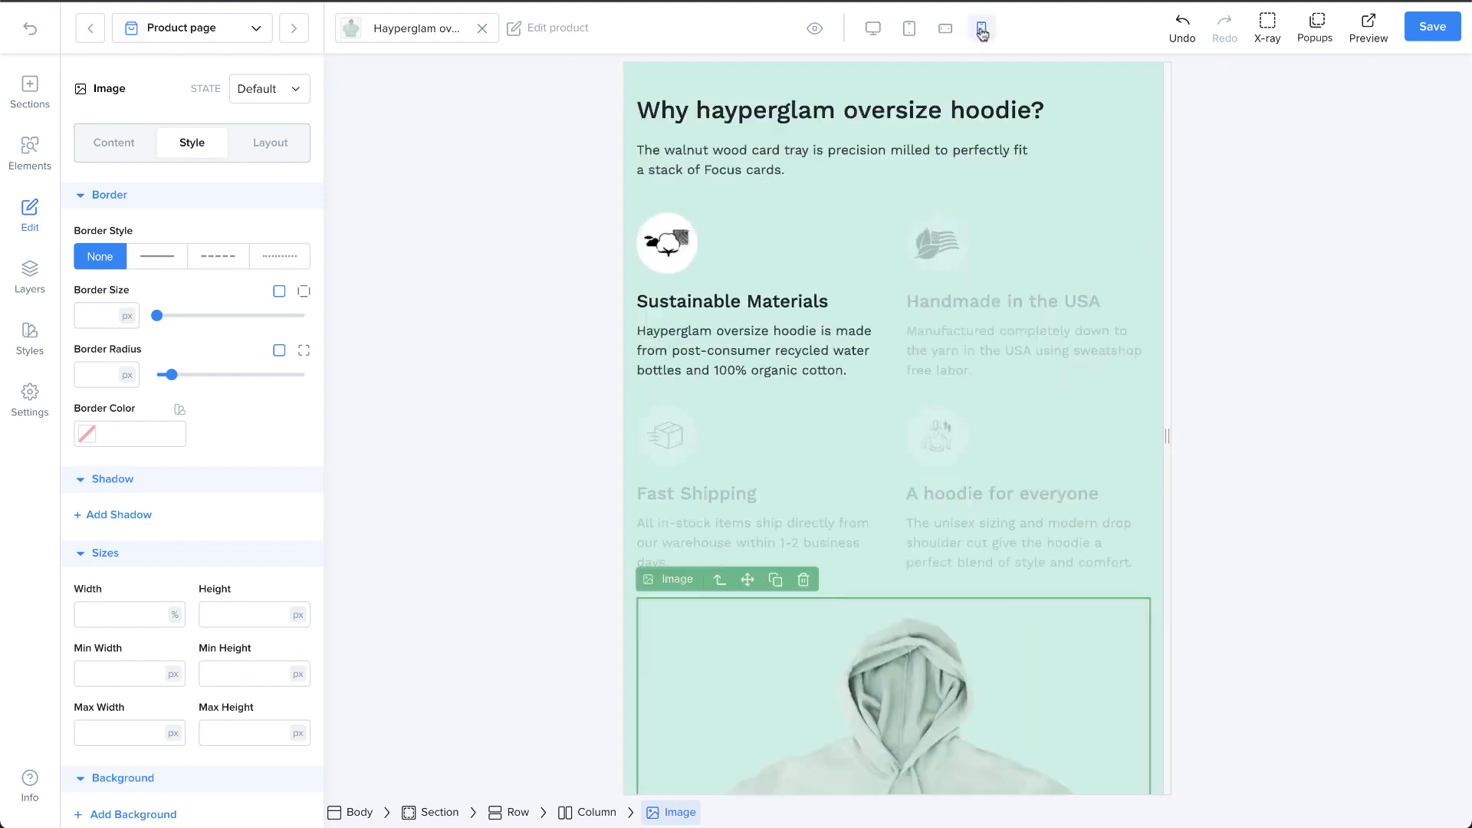
pyautogui.scroll(-9, 977, 338)
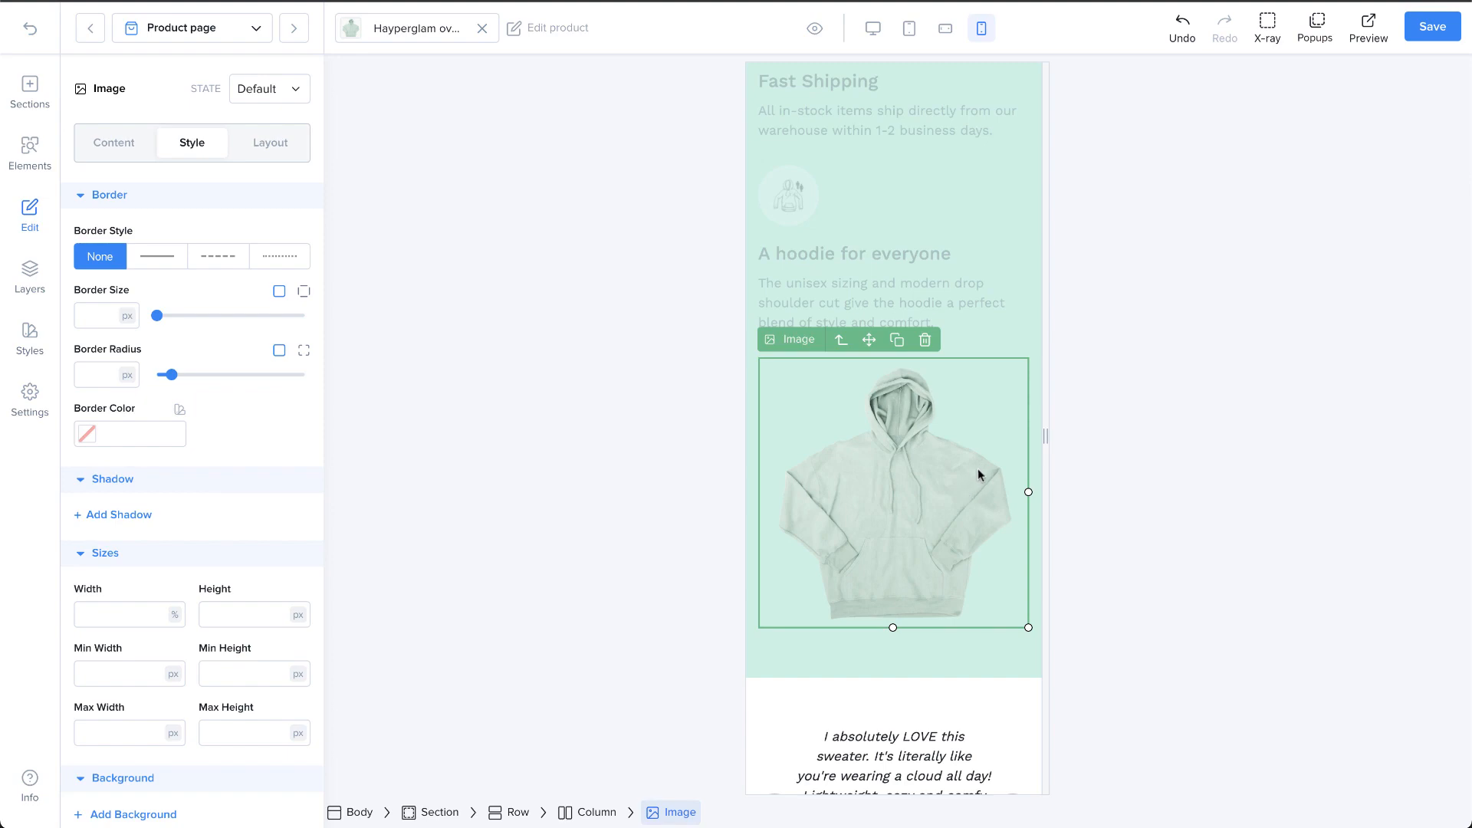
pyautogui.click(873, 28)
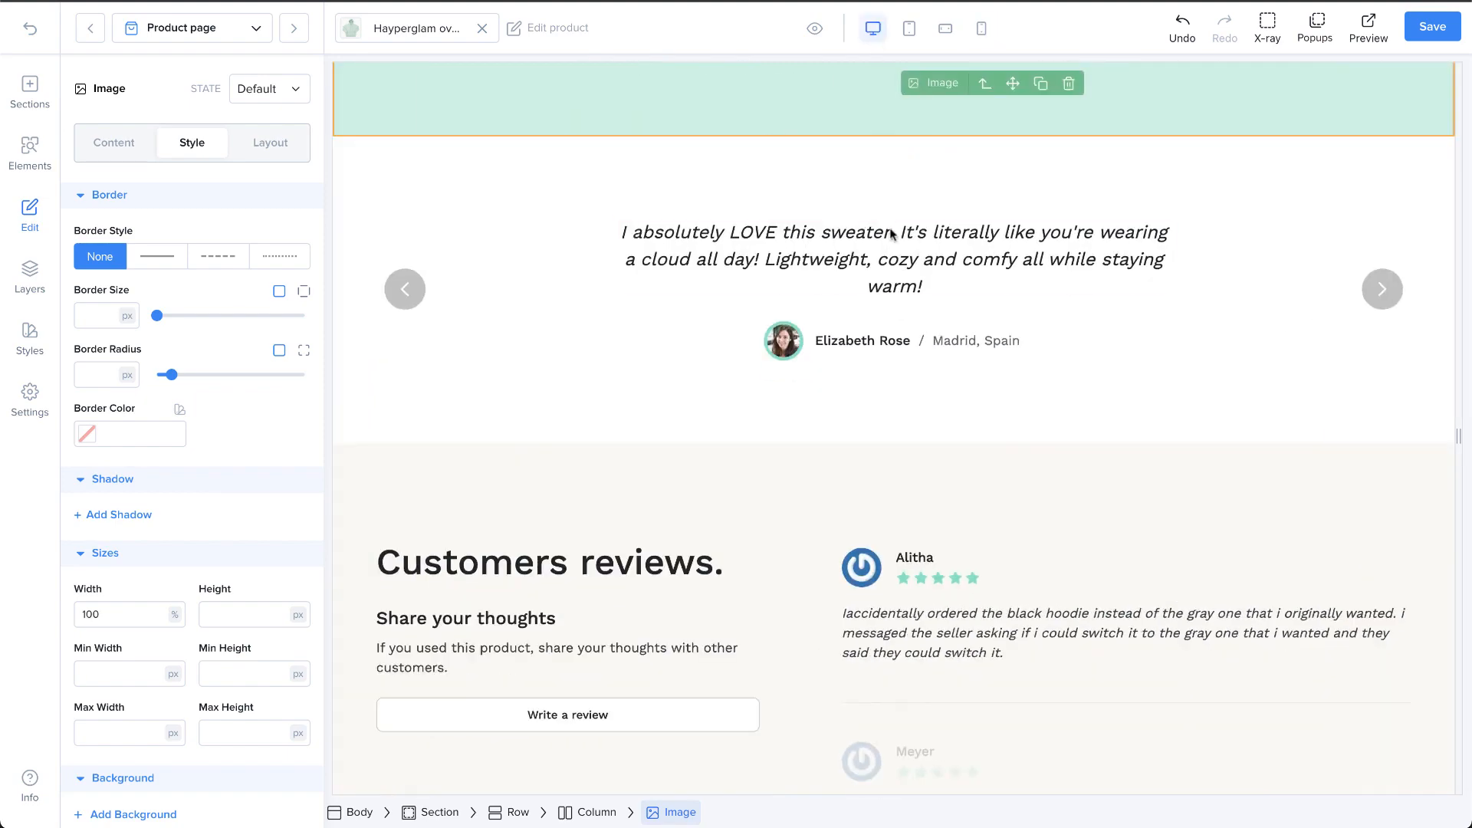
pyautogui.scroll(8, 893, 238)
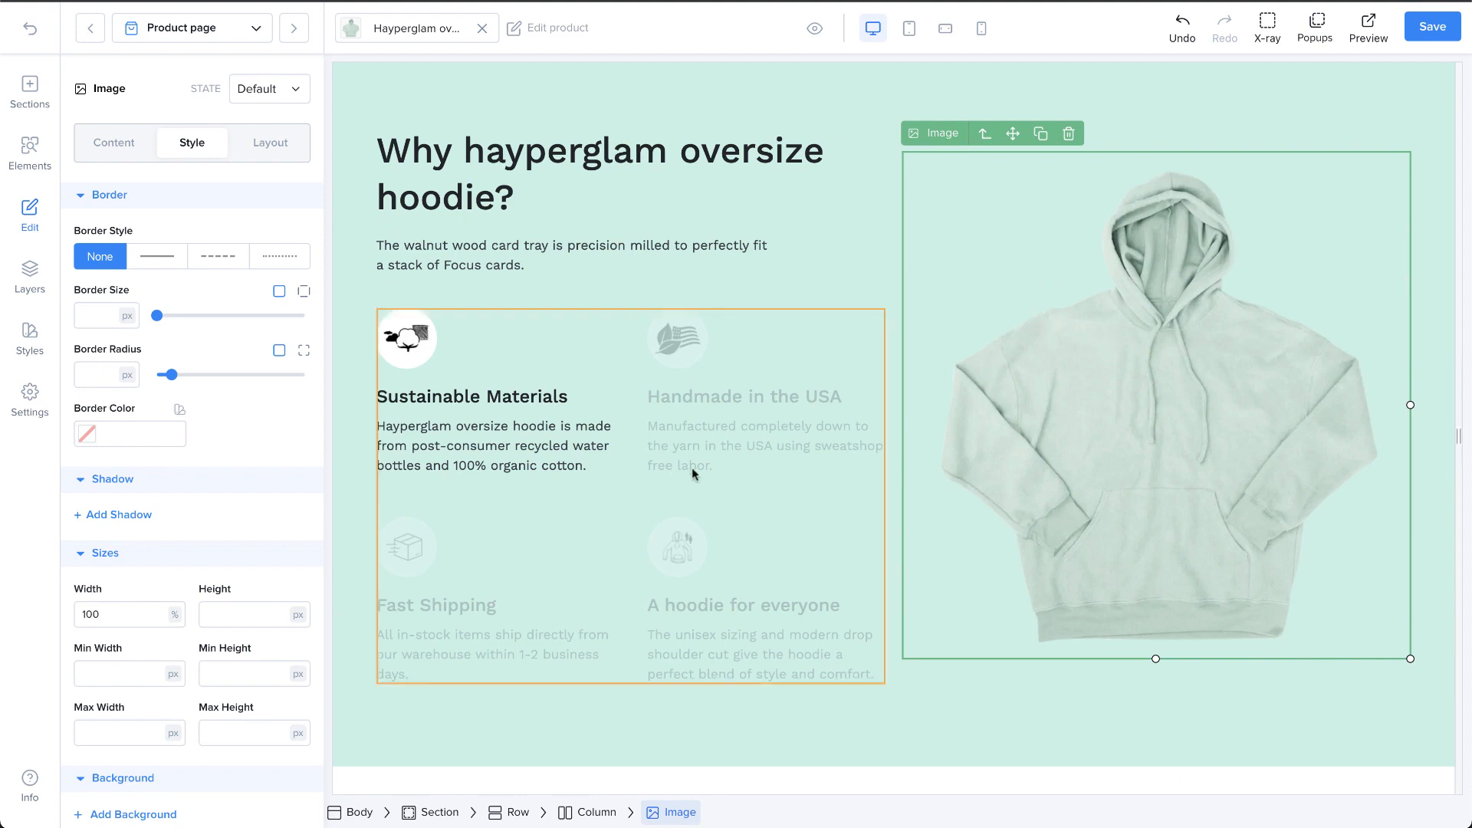
# Step: Limit the hoodie image's maximum width to 400 px
pyautogui.scroll(-1, 127, 729)
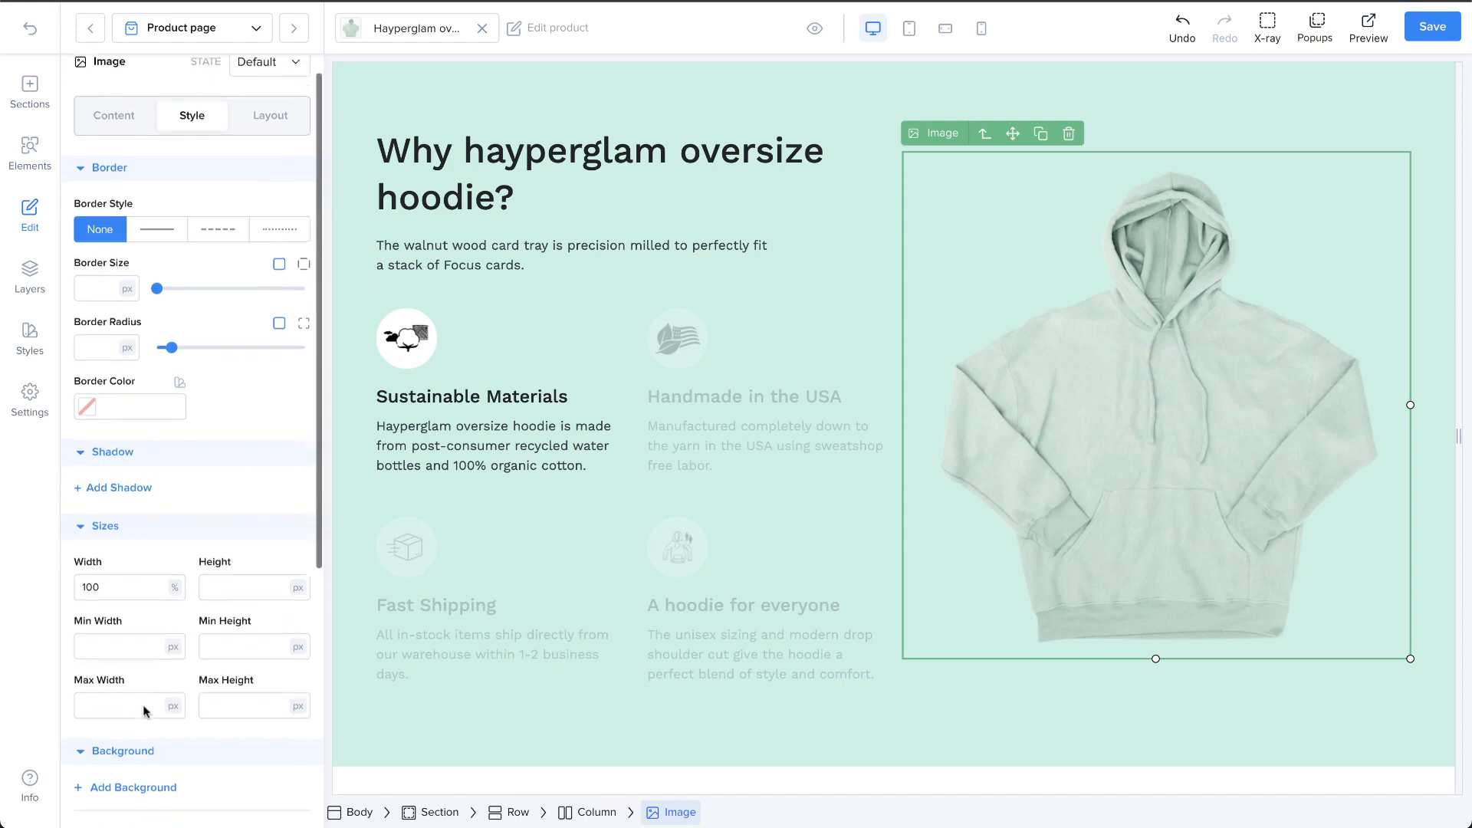
pyautogui.click(124, 677)
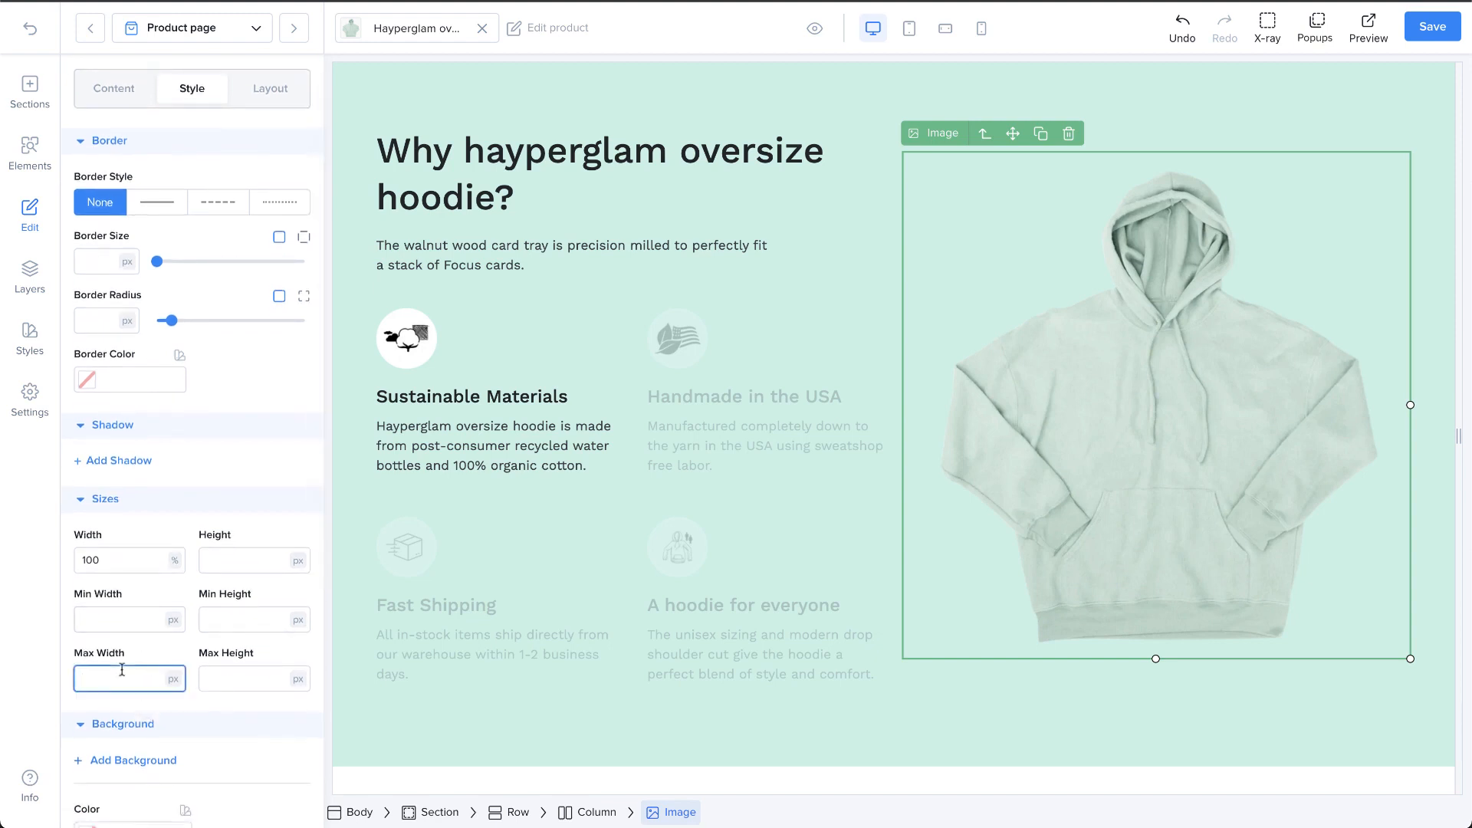
pyautogui.write('400')
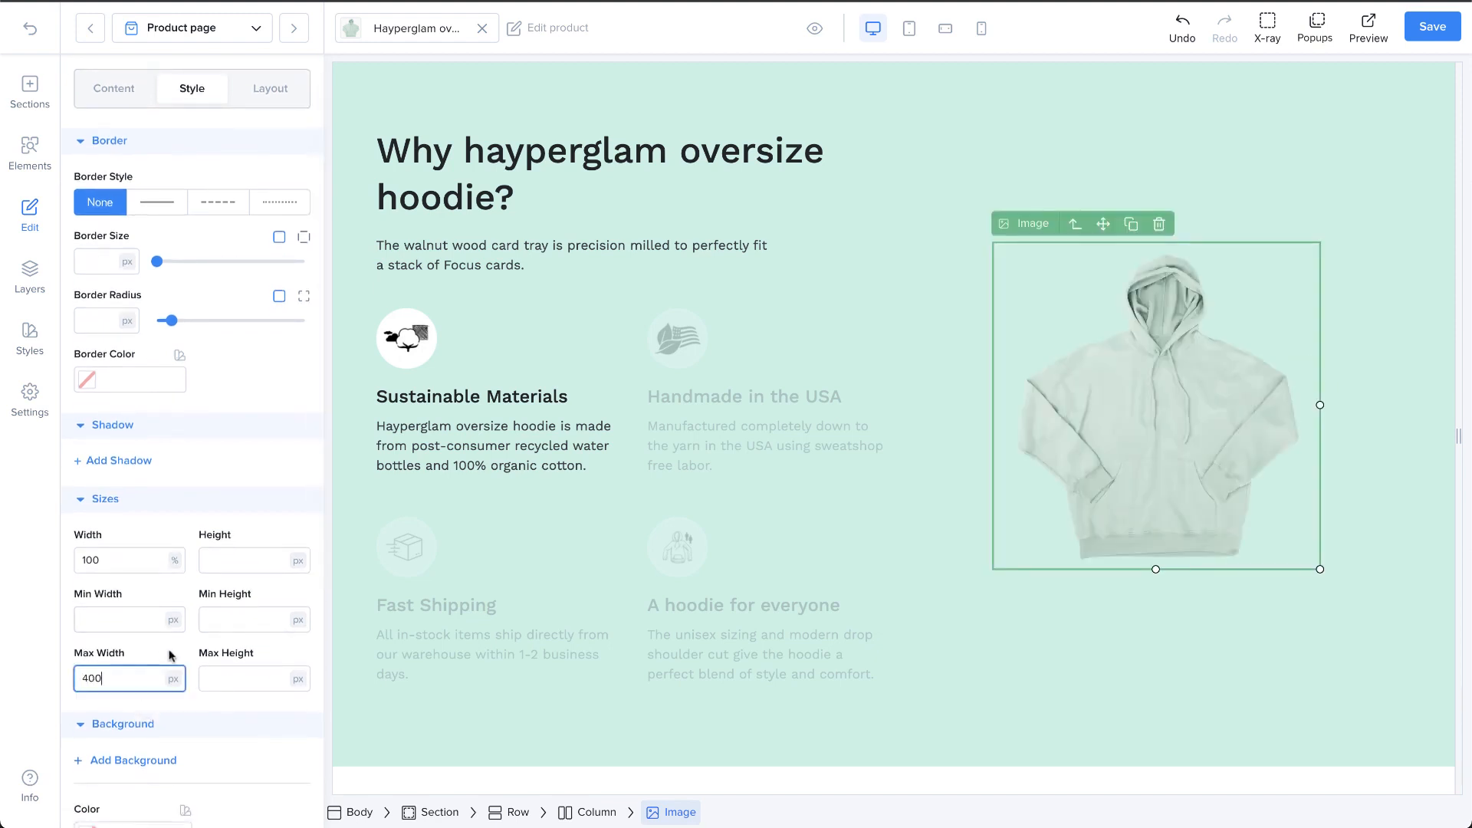
pyautogui.scroll(-1, 164, 651)
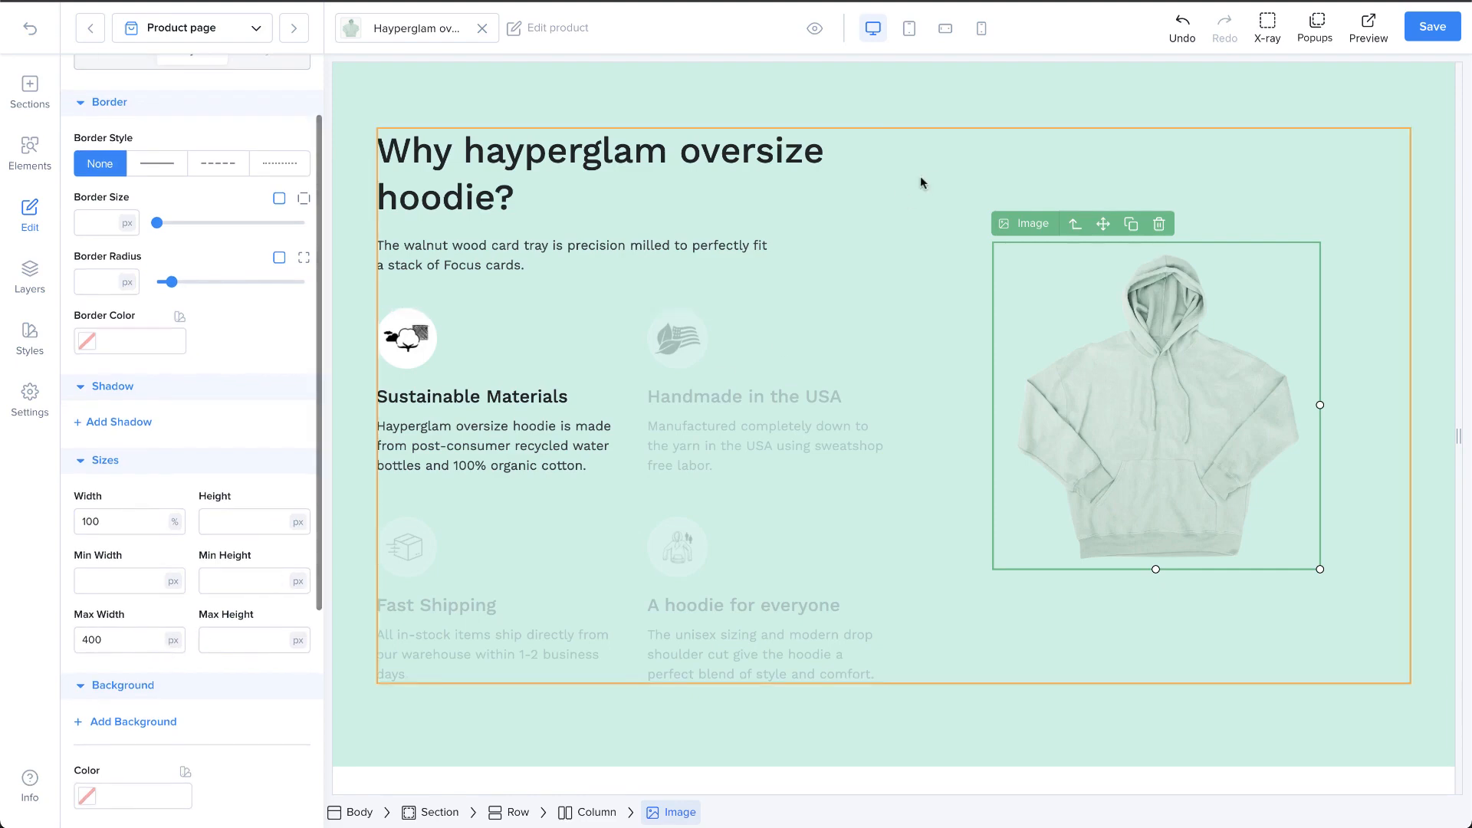
# Step: Check the width-limited hoodie image in the mobile layout and go back to the desktop layout
pyautogui.click(981, 29)
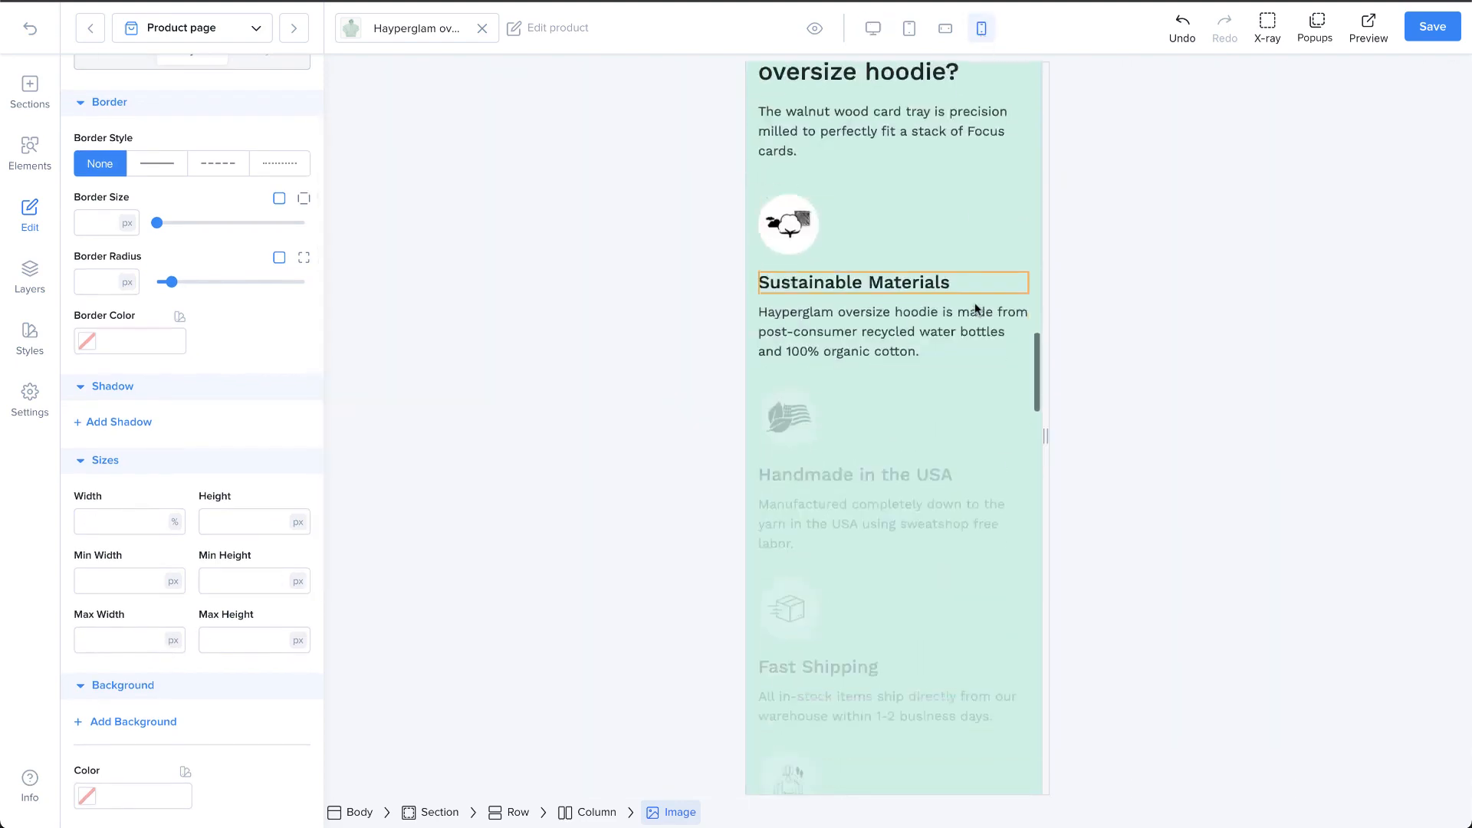
pyautogui.scroll(-6, 973, 305)
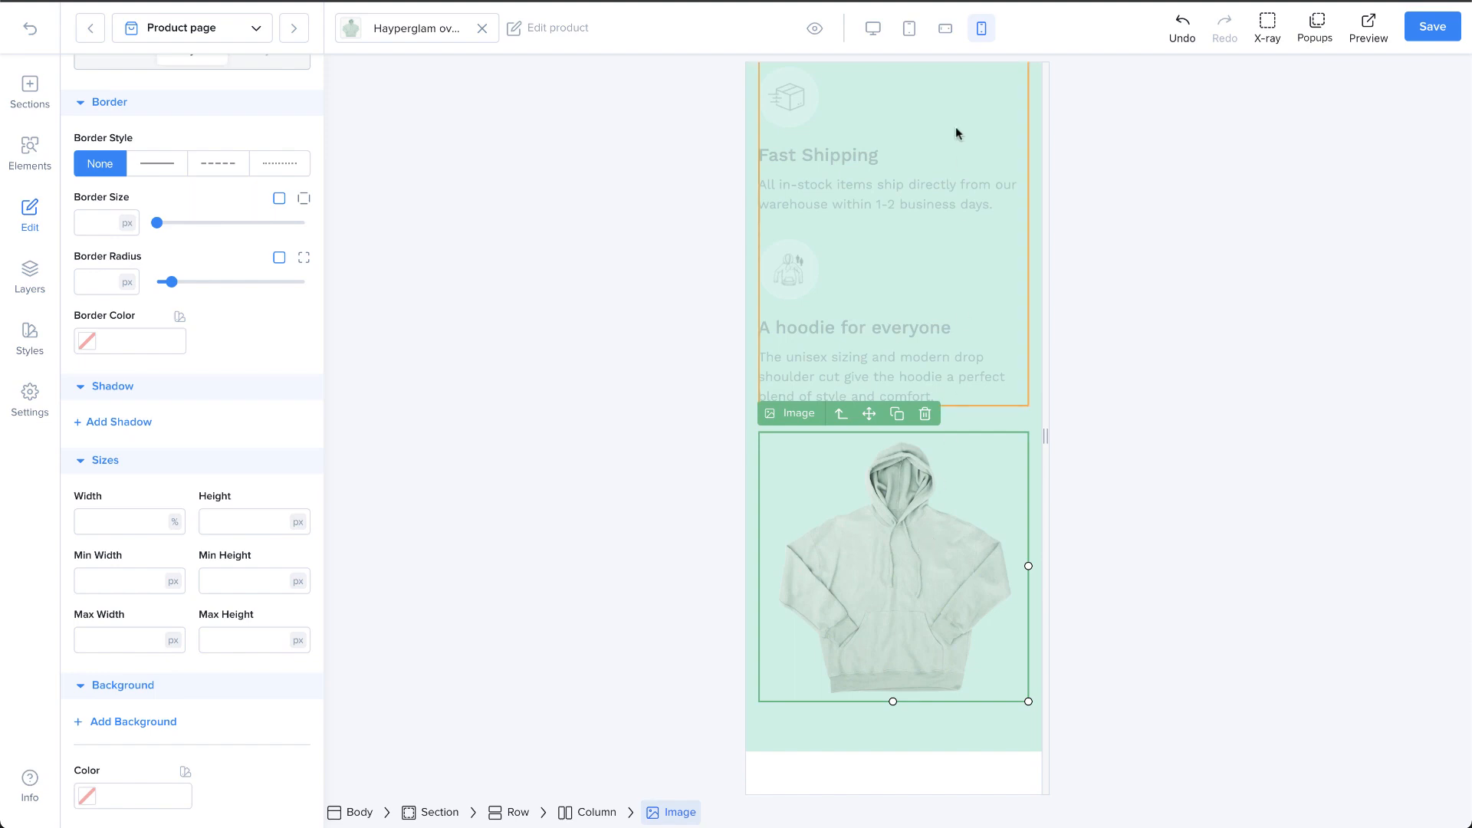
pyautogui.hotkey('ctrl', 'z')
# Step: Set the testimonial section's background color to the pale pink #FFDFDF
pyautogui.scroll(-1, 259, 690)
pyautogui.click(87, 708)
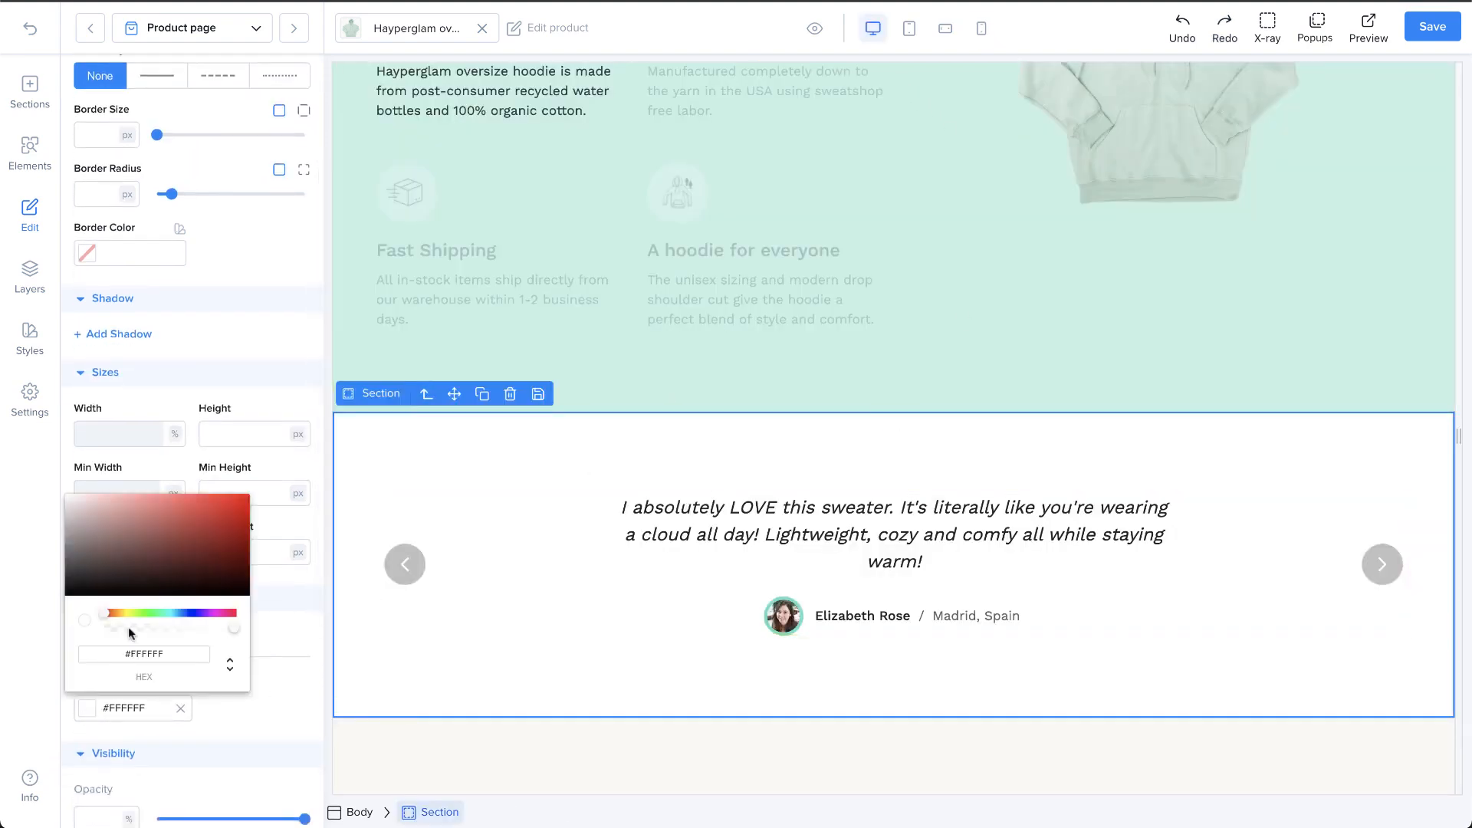
pyautogui.moveTo(119, 563); pyautogui.dragTo(88, 490)
pyautogui.click(274, 683)
# Step: Add a background layer to the testimonial section and open its settings
pyautogui.click(148, 635)
pyautogui.scroll(-1, 150, 638)
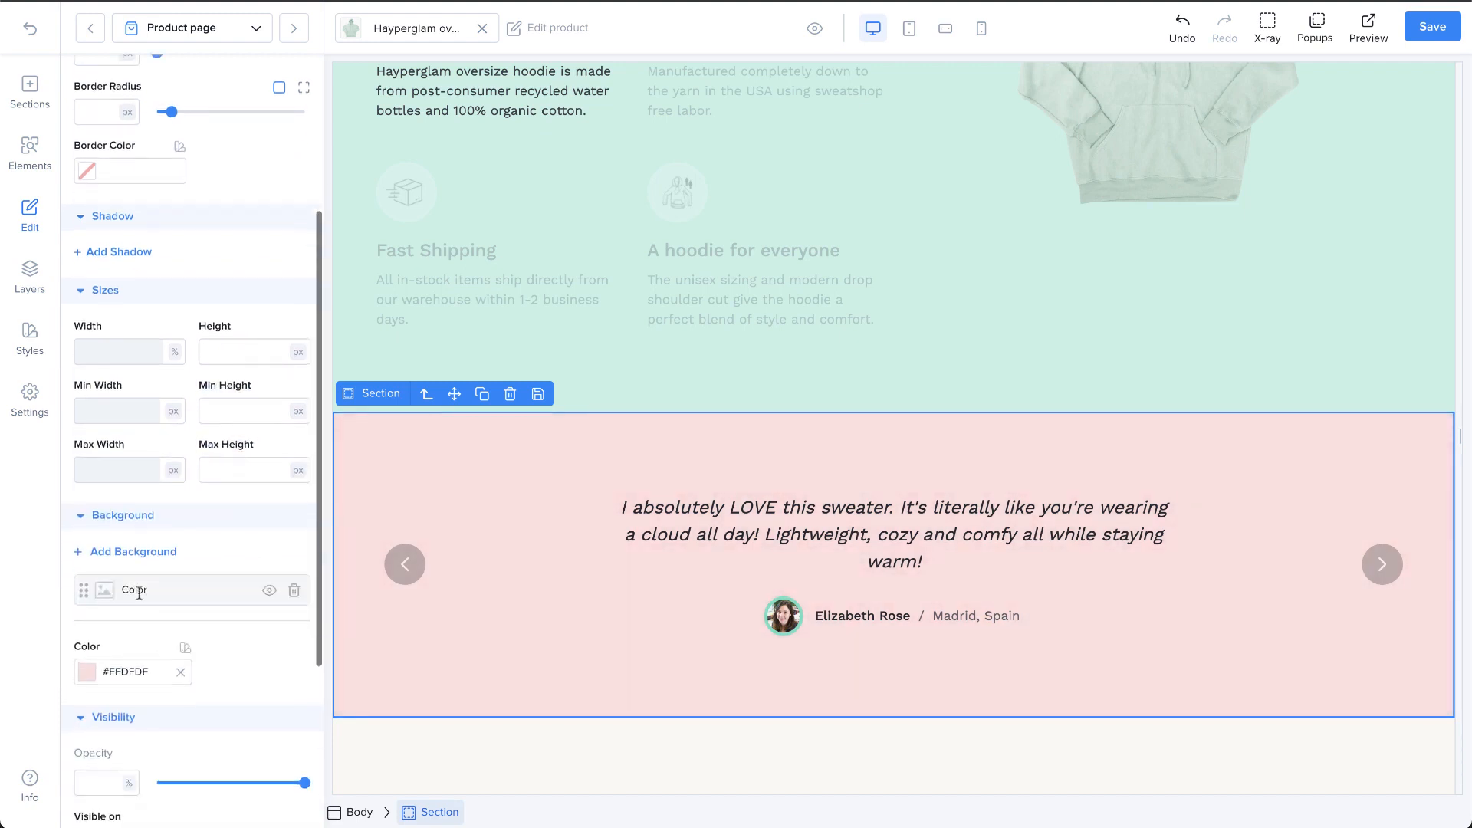
pyautogui.click(138, 593)
# Step: Make the added background a gradient with first color #978ECC and turn its angle so the blend runs horizontally
pyautogui.click(191, 642)
pyautogui.click(99, 701)
pyautogui.click(169, 527)
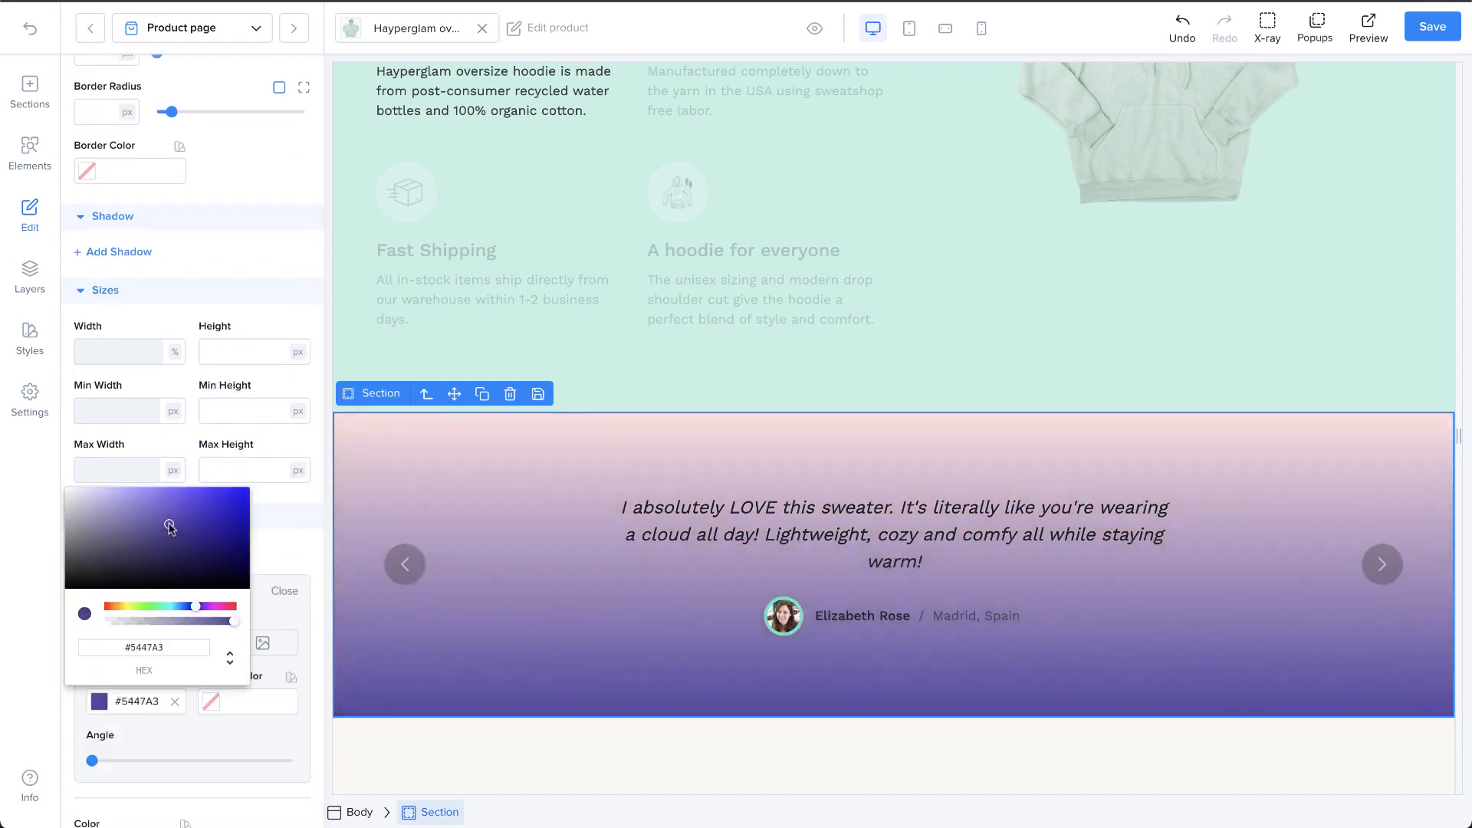
pyautogui.moveTo(170, 527); pyautogui.dragTo(118, 512)
pyautogui.moveTo(92, 760); pyautogui.dragTo(244, 761)
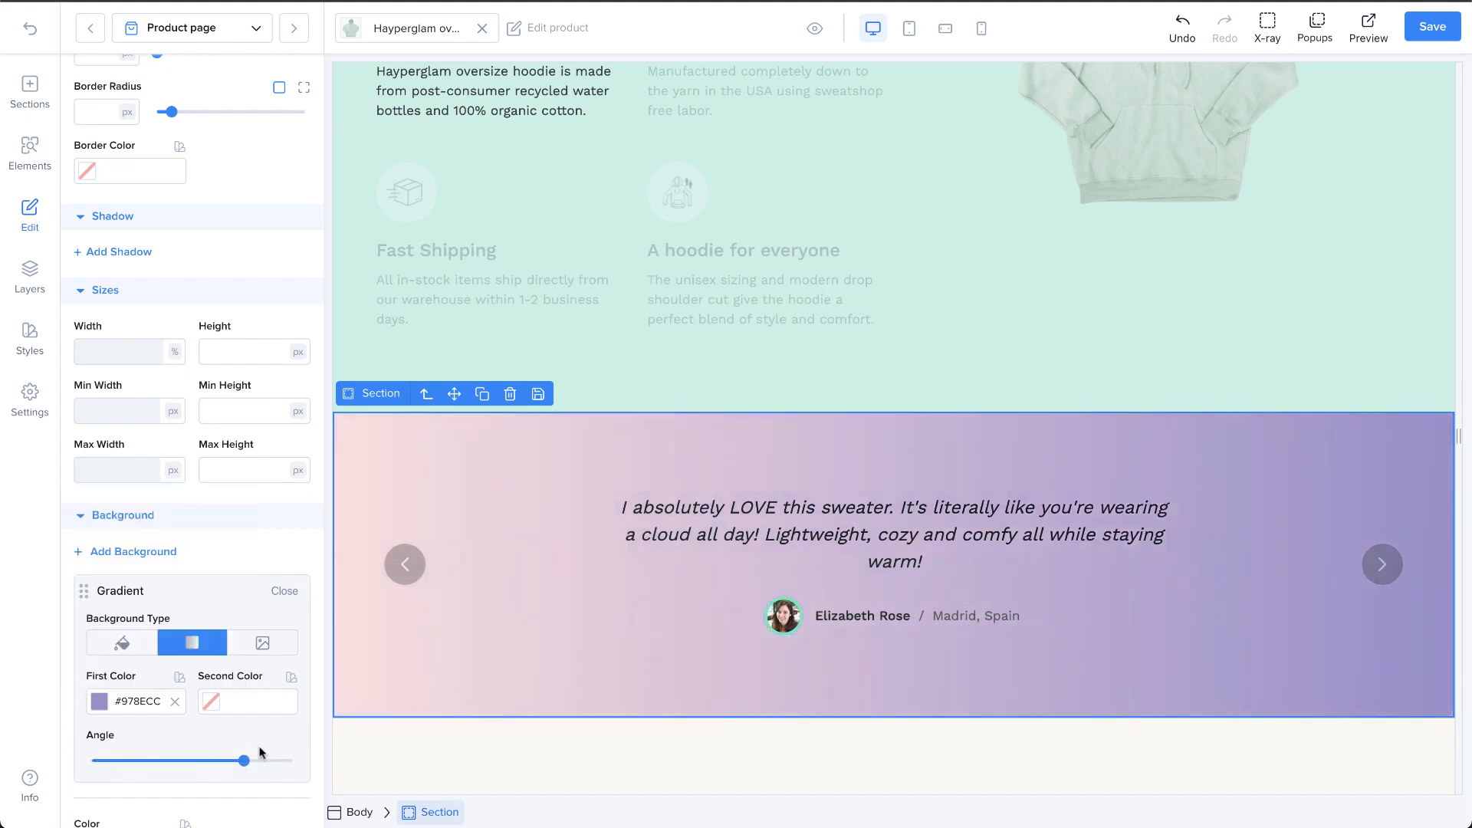
# Step: Set the gradient's second color to a magenta around #C466A5, and switch the background type back to plain color
pyautogui.click(211, 702)
pyautogui.moveTo(228, 562); pyautogui.dragTo(207, 511)
pyautogui.click(254, 606)
pyautogui.moveTo(255, 606); pyautogui.dragTo(275, 607)
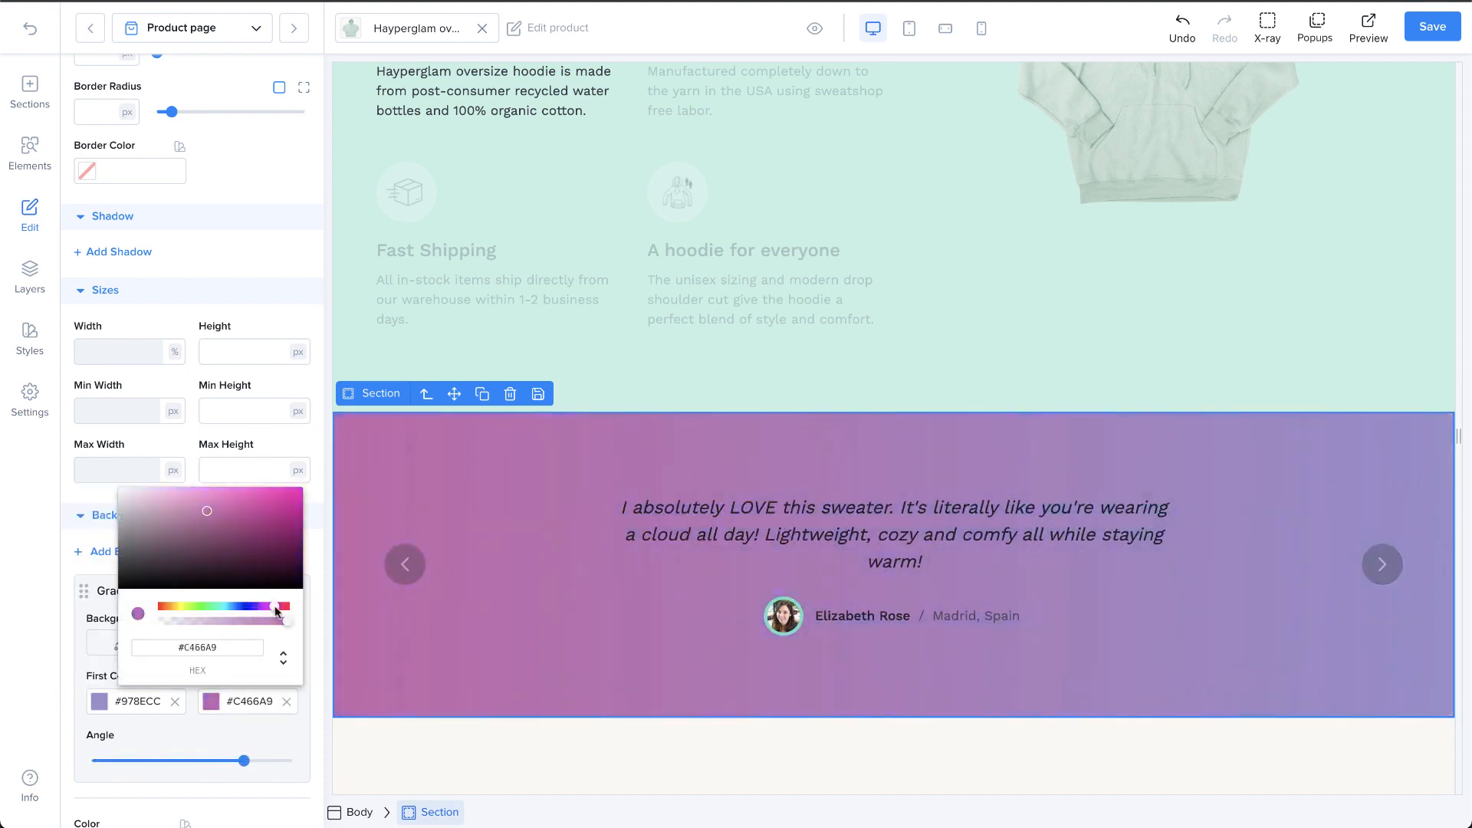
pyautogui.click(214, 511)
pyautogui.click(238, 738)
pyautogui.click(123, 644)
pyautogui.scroll(-2, 242, 671)
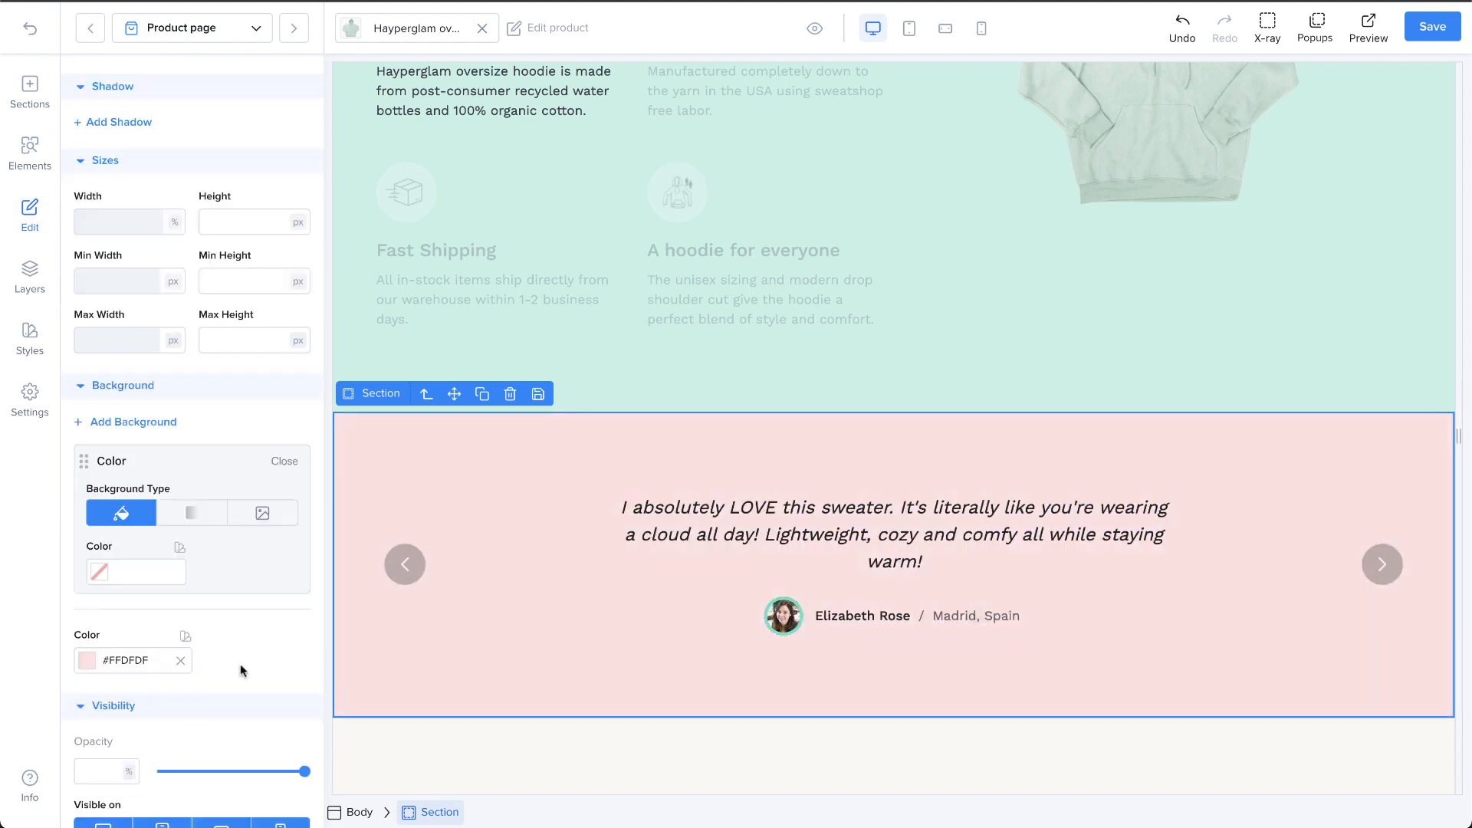
# Step: Set the testimonial section's opacity to 100% and turn its desktop visibility off and on again
pyautogui.scroll(-2, 242, 671)
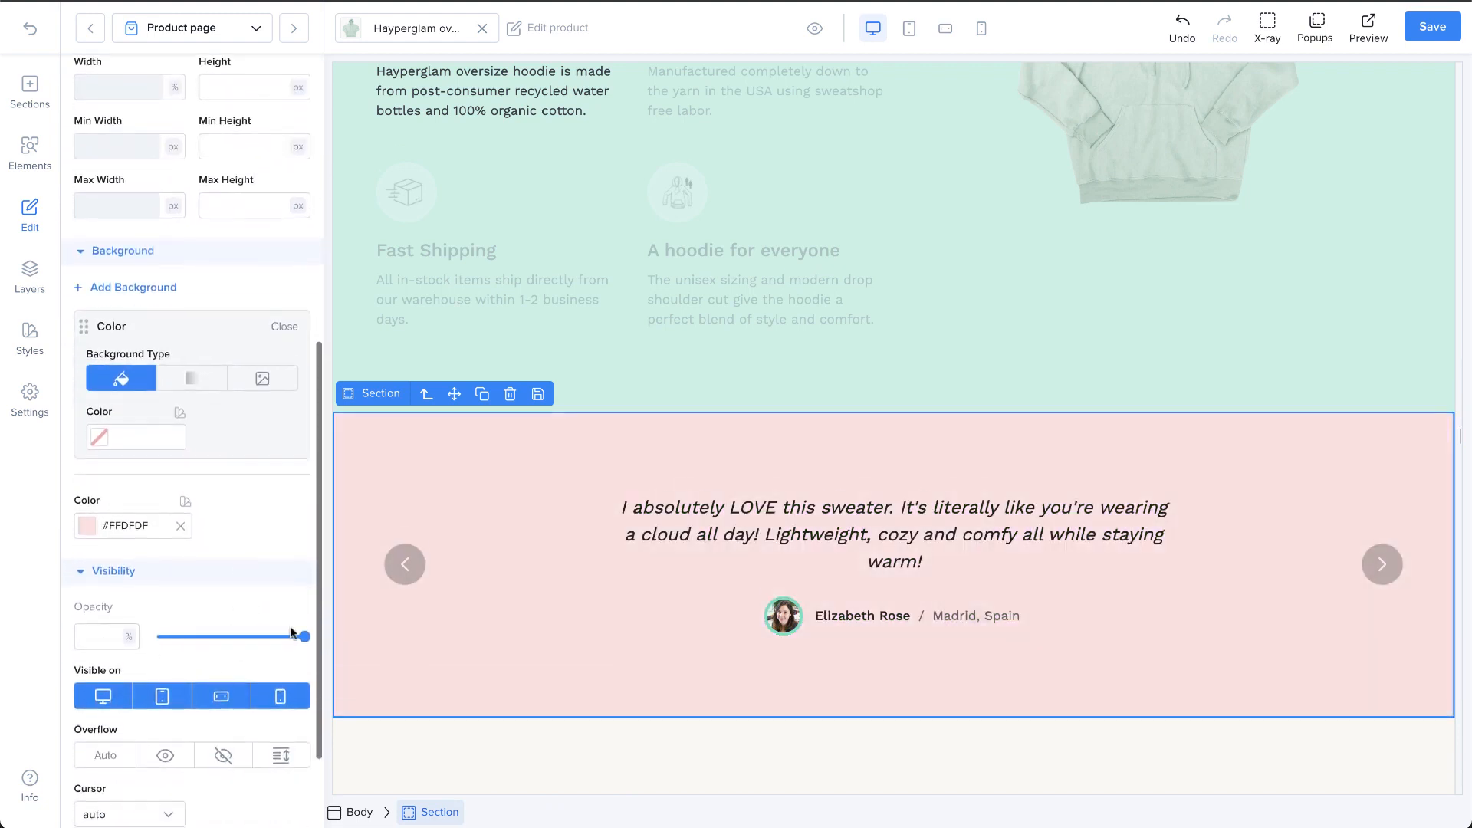
pyautogui.moveTo(299, 636)
pyautogui.mouseDown()
pyautogui.moveTo(184, 637)
pyautogui.moveTo(305, 634)
pyautogui.mouseUp()
pyautogui.scroll(-1, 230, 636)
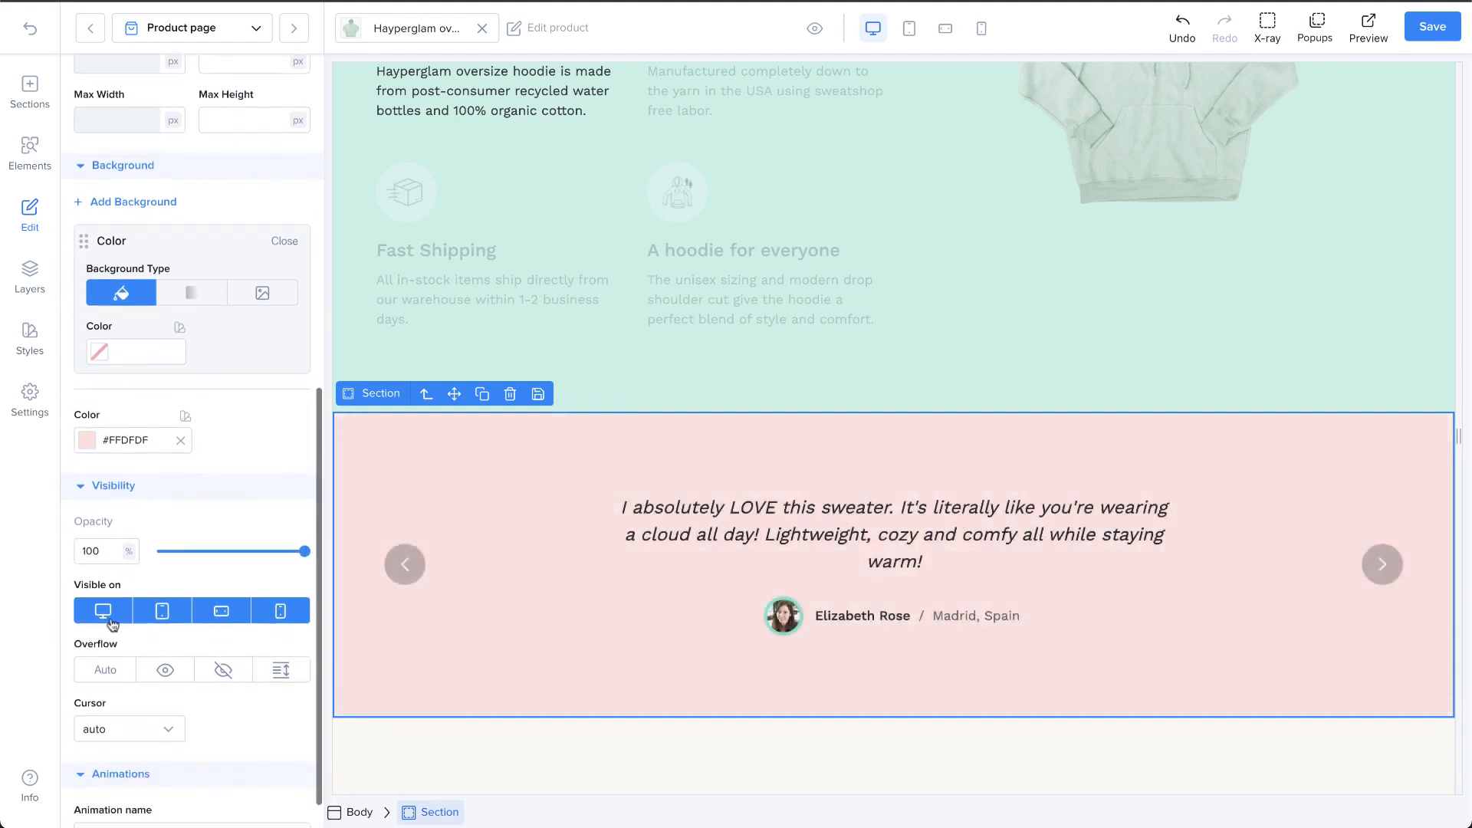
pyautogui.click(105, 614)
pyautogui.click(106, 613)
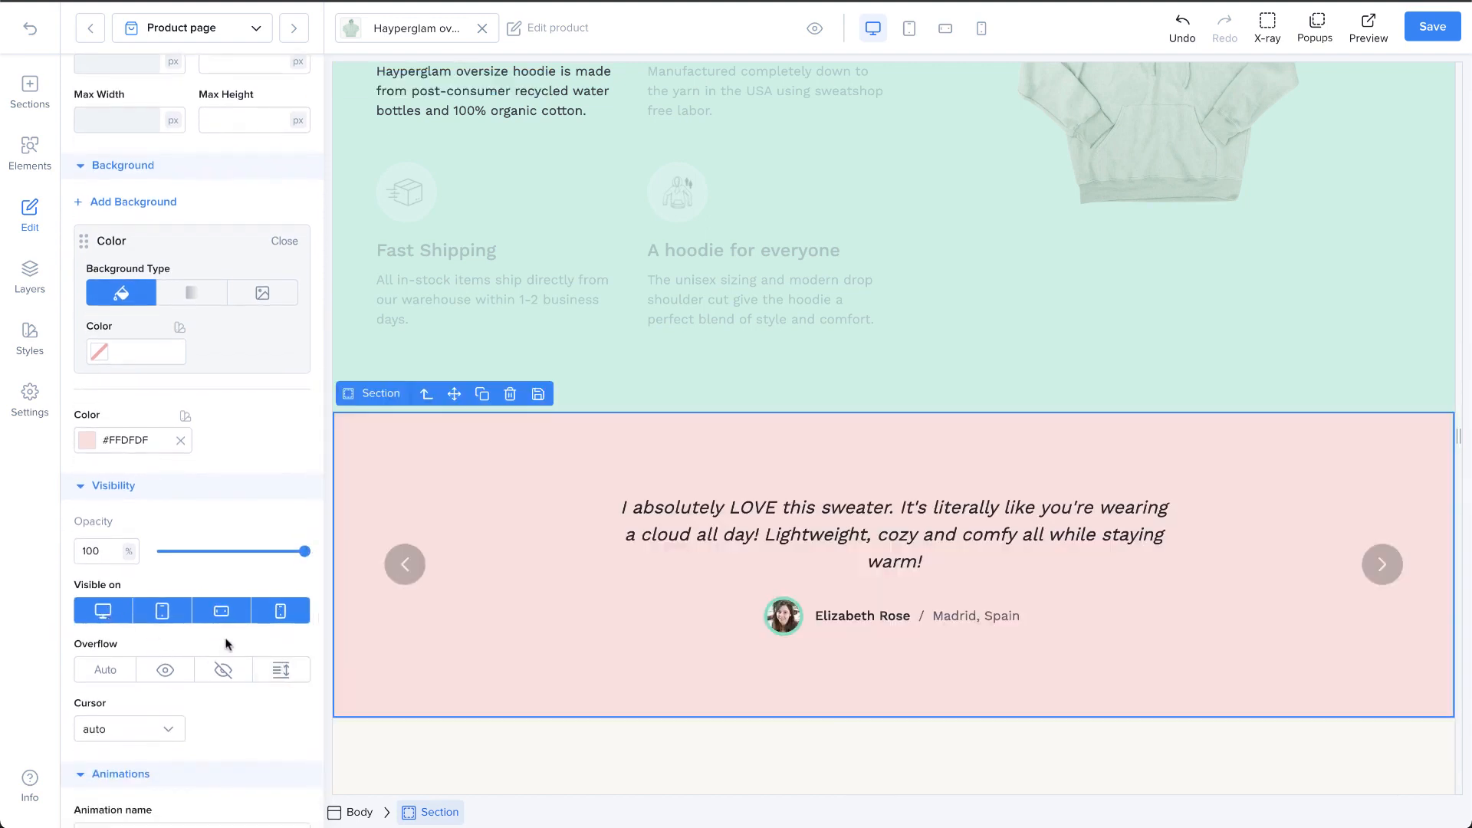
# Step: Set the overflow of the features repeater to Auto and shorten its height on the canvas to about 375 px
pyautogui.scroll(-1, 224, 642)
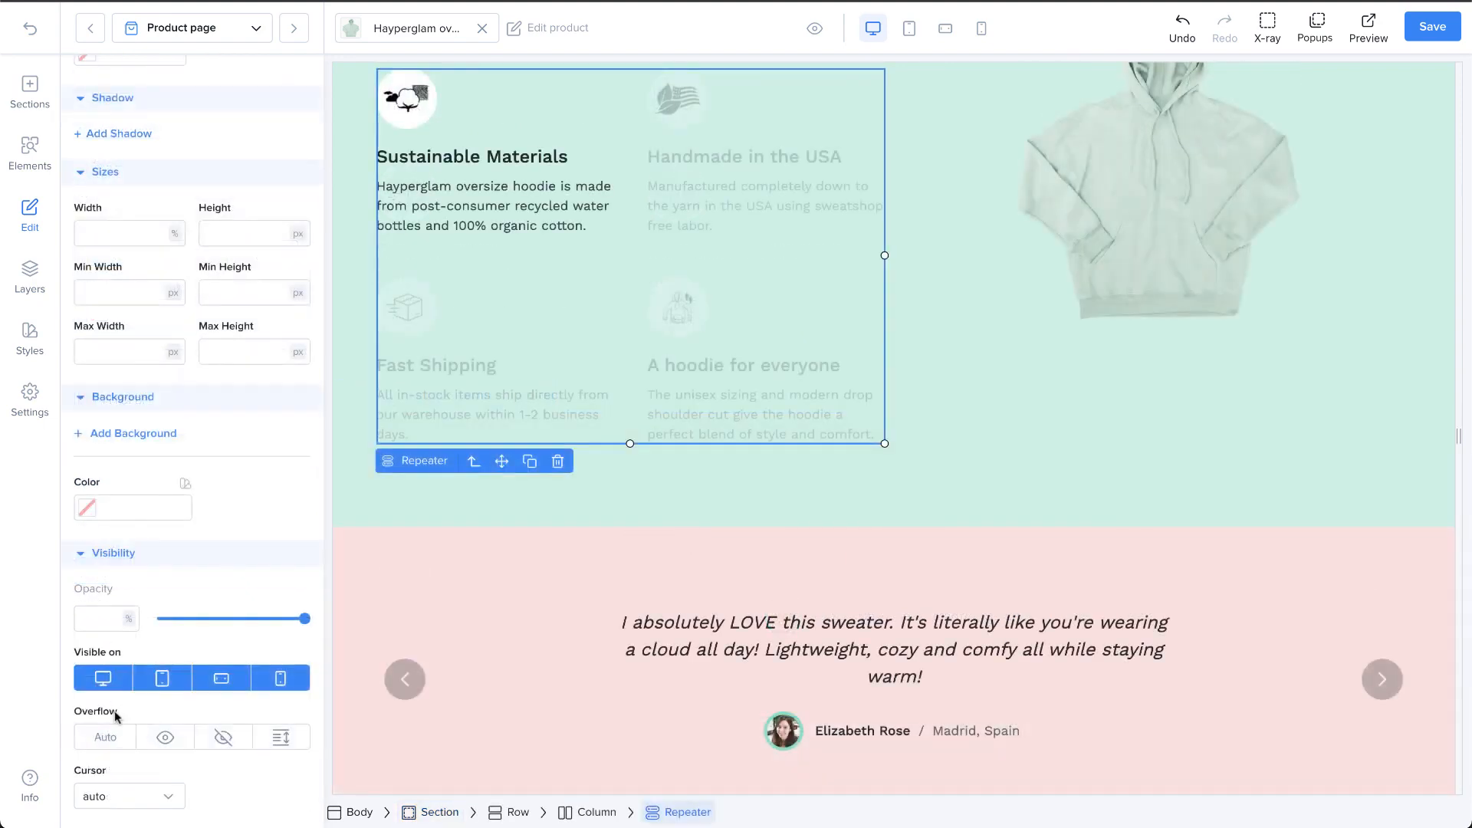
pyautogui.click(107, 739)
pyautogui.moveTo(629, 443); pyautogui.dragTo(633, 378)
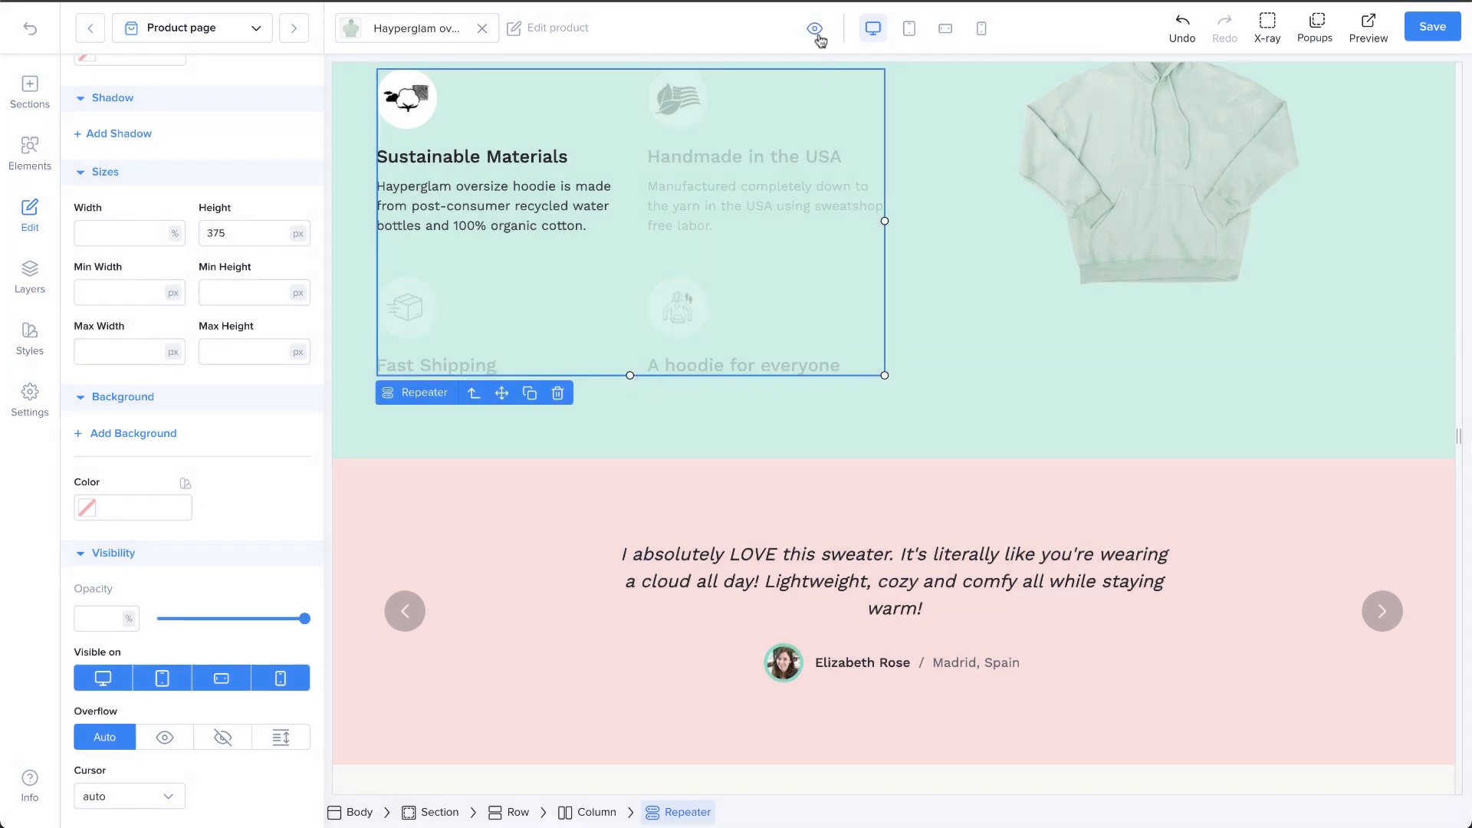
# Step: Preview the page to check how the shortened repeater scrolls, and return to its overflow and cursor settings
pyautogui.click(815, 30)
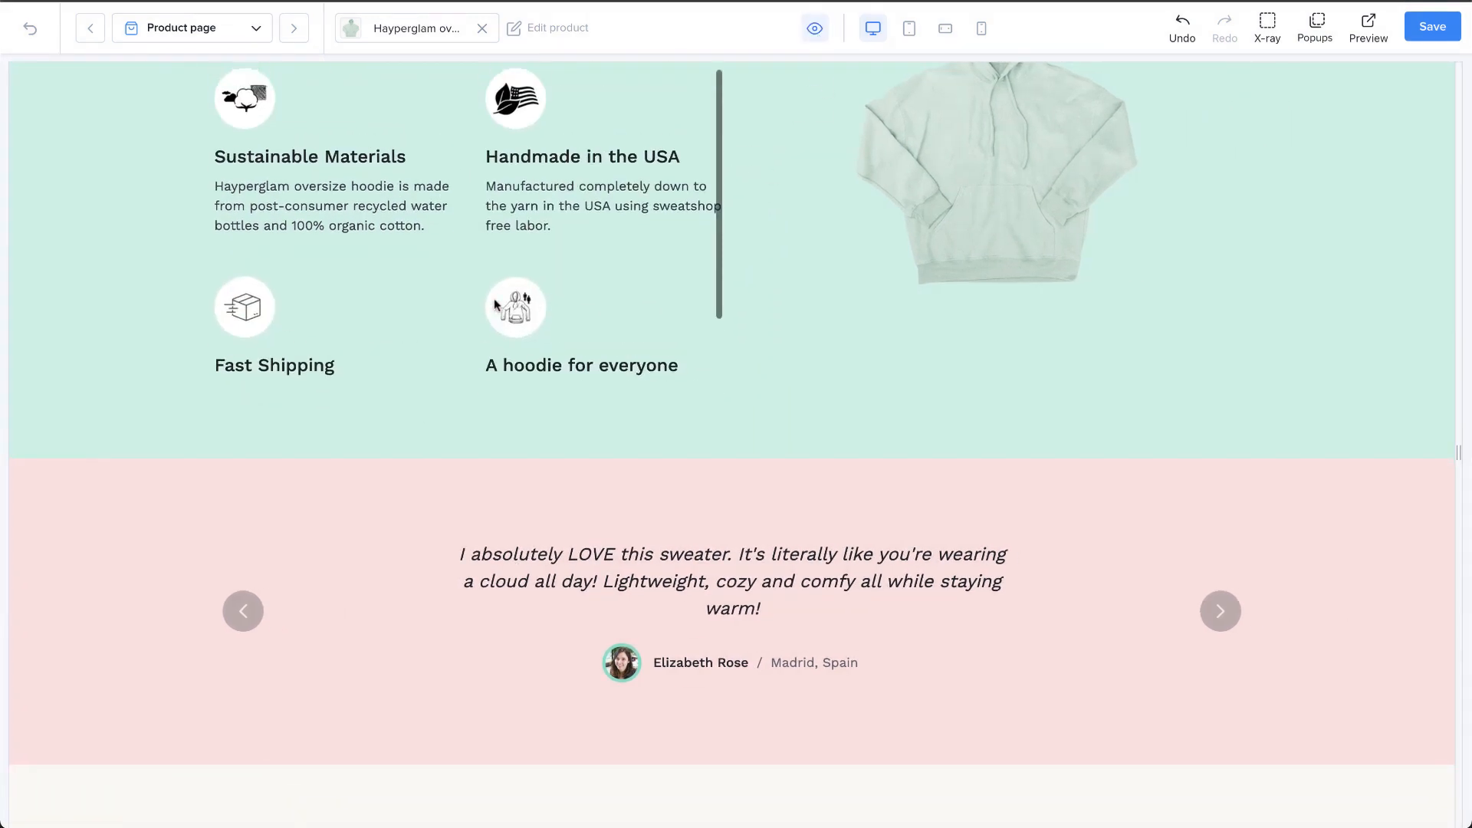
pyautogui.scroll(3, 519, 441)
pyautogui.scroll(-1, 518, 423)
pyautogui.scroll(1, 520, 418)
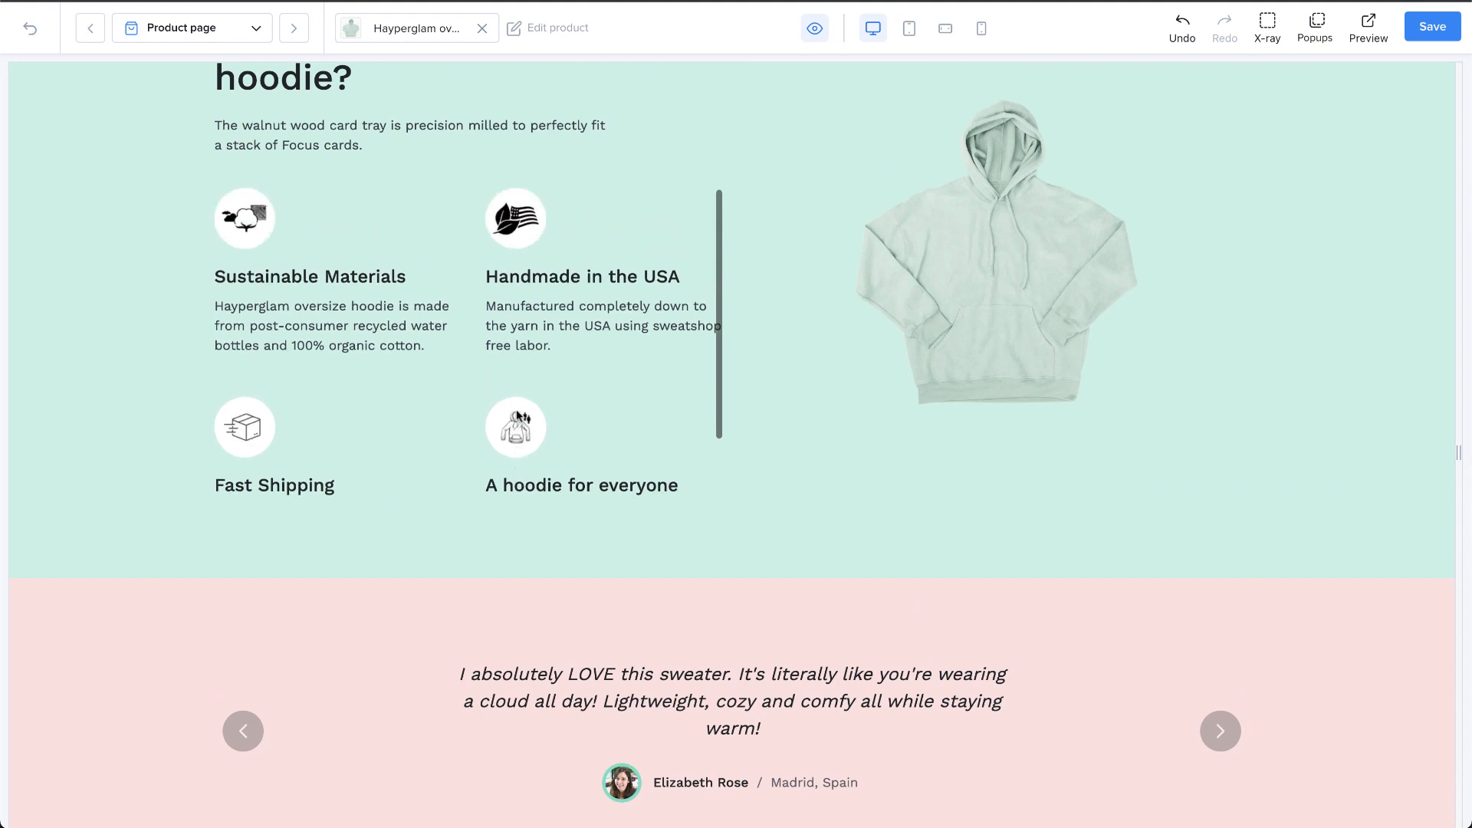
pyautogui.click(815, 31)
pyautogui.scroll(-3, 173, 706)
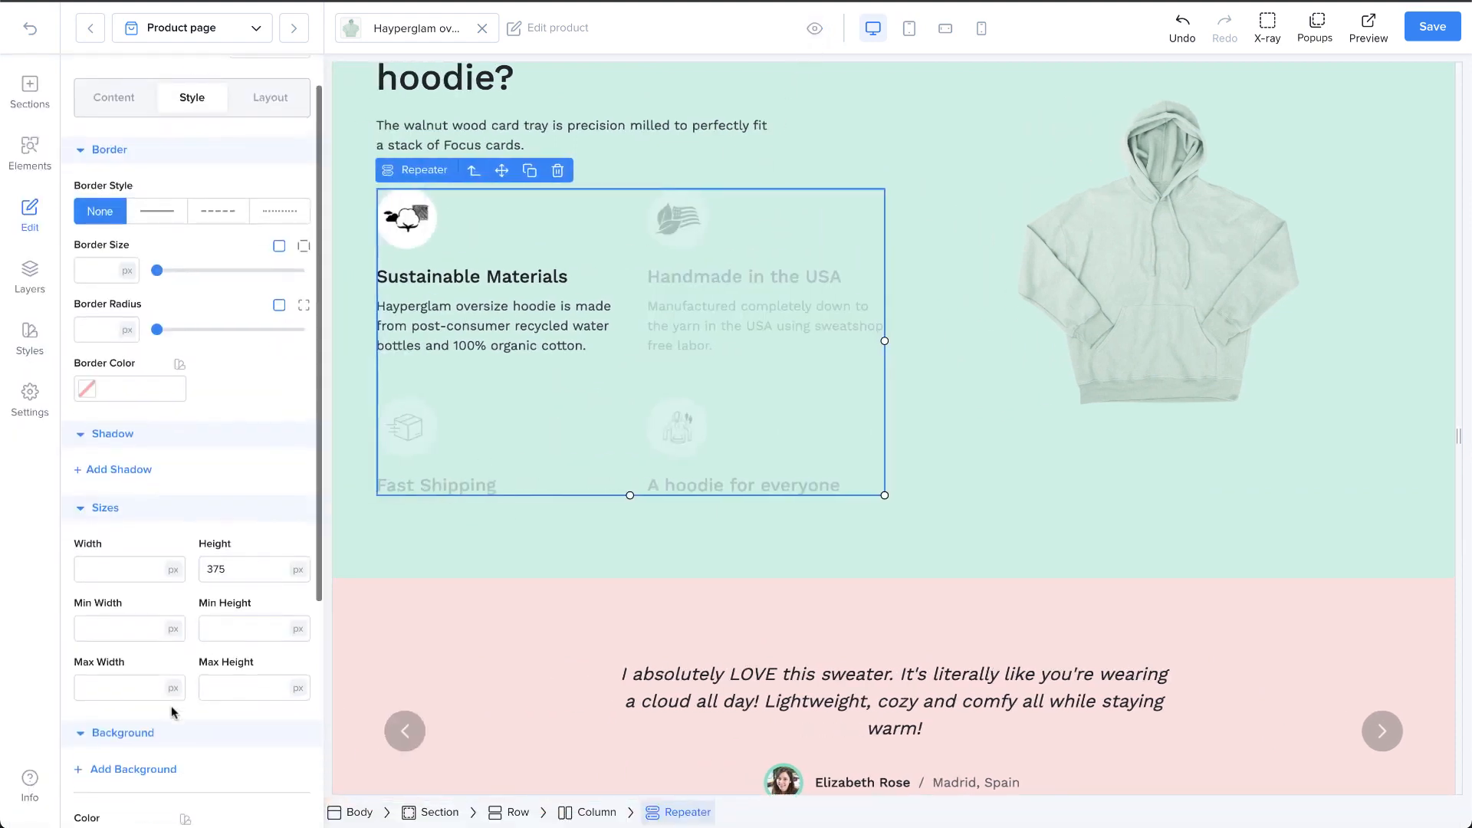
pyautogui.scroll(-3, 172, 707)
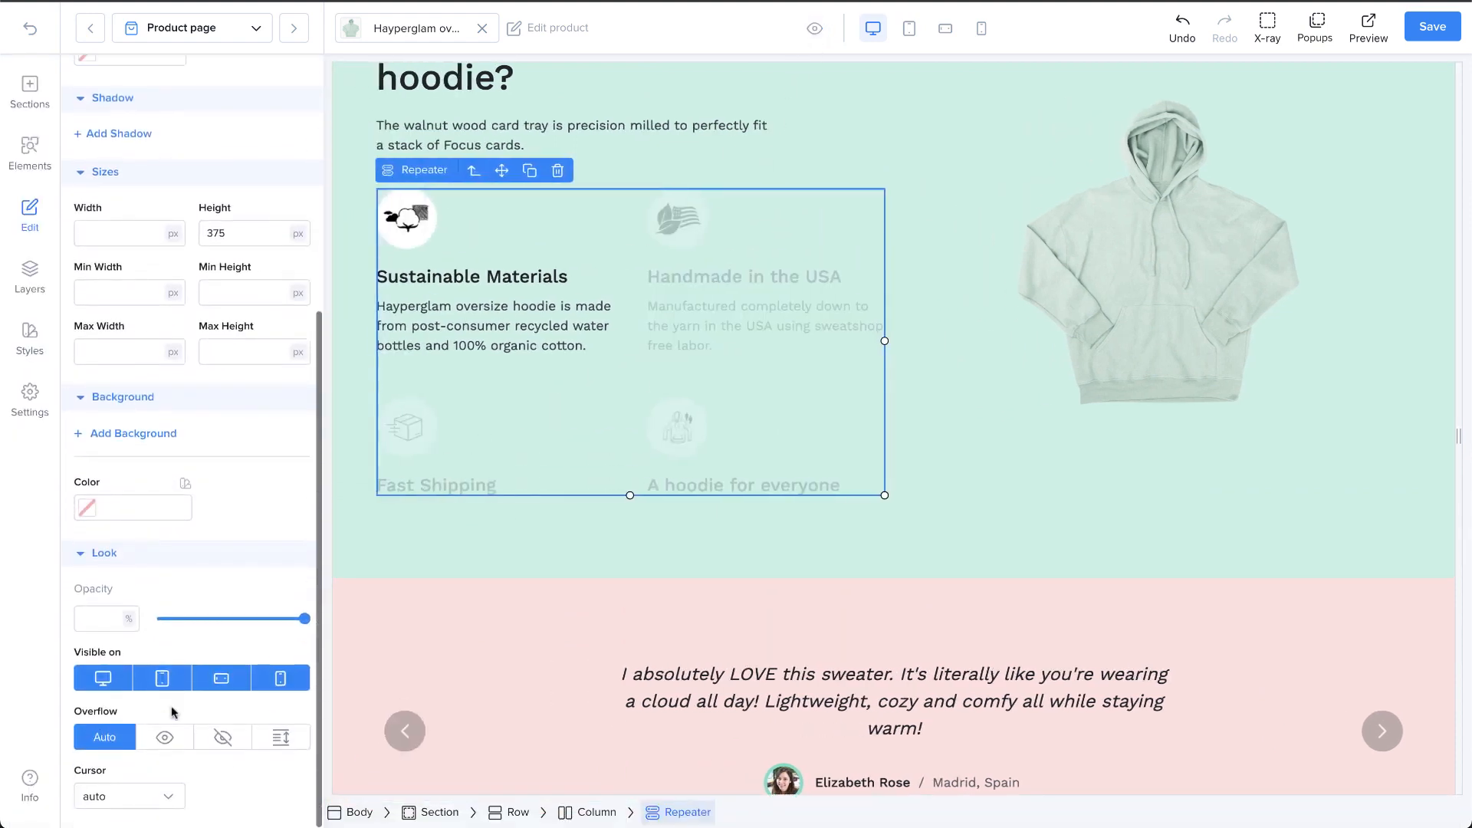
# Step: Set the features repeater's overflow to visible and preview how the content beyond its height displays
pyautogui.click(170, 738)
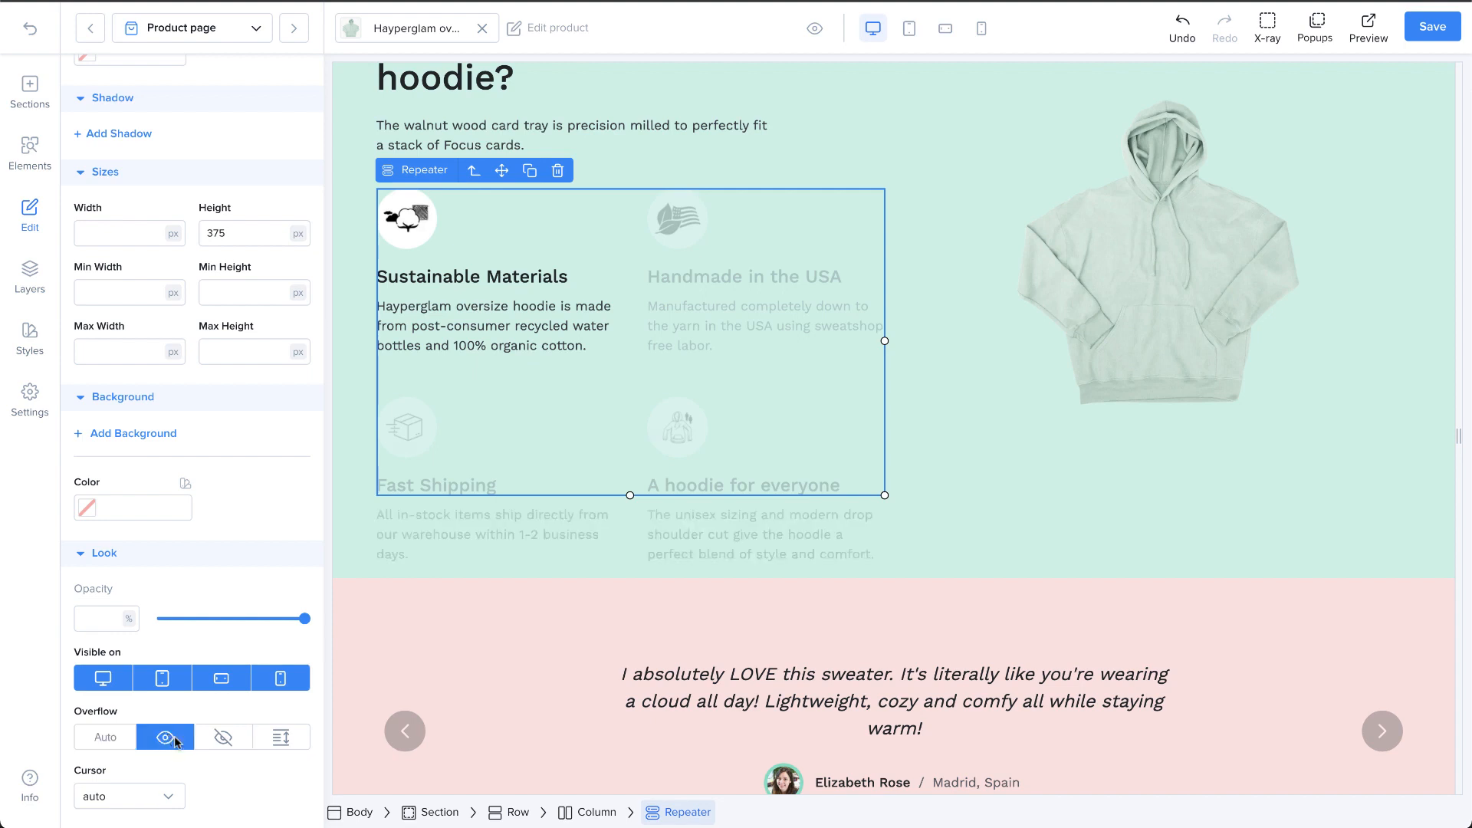
pyautogui.click(814, 29)
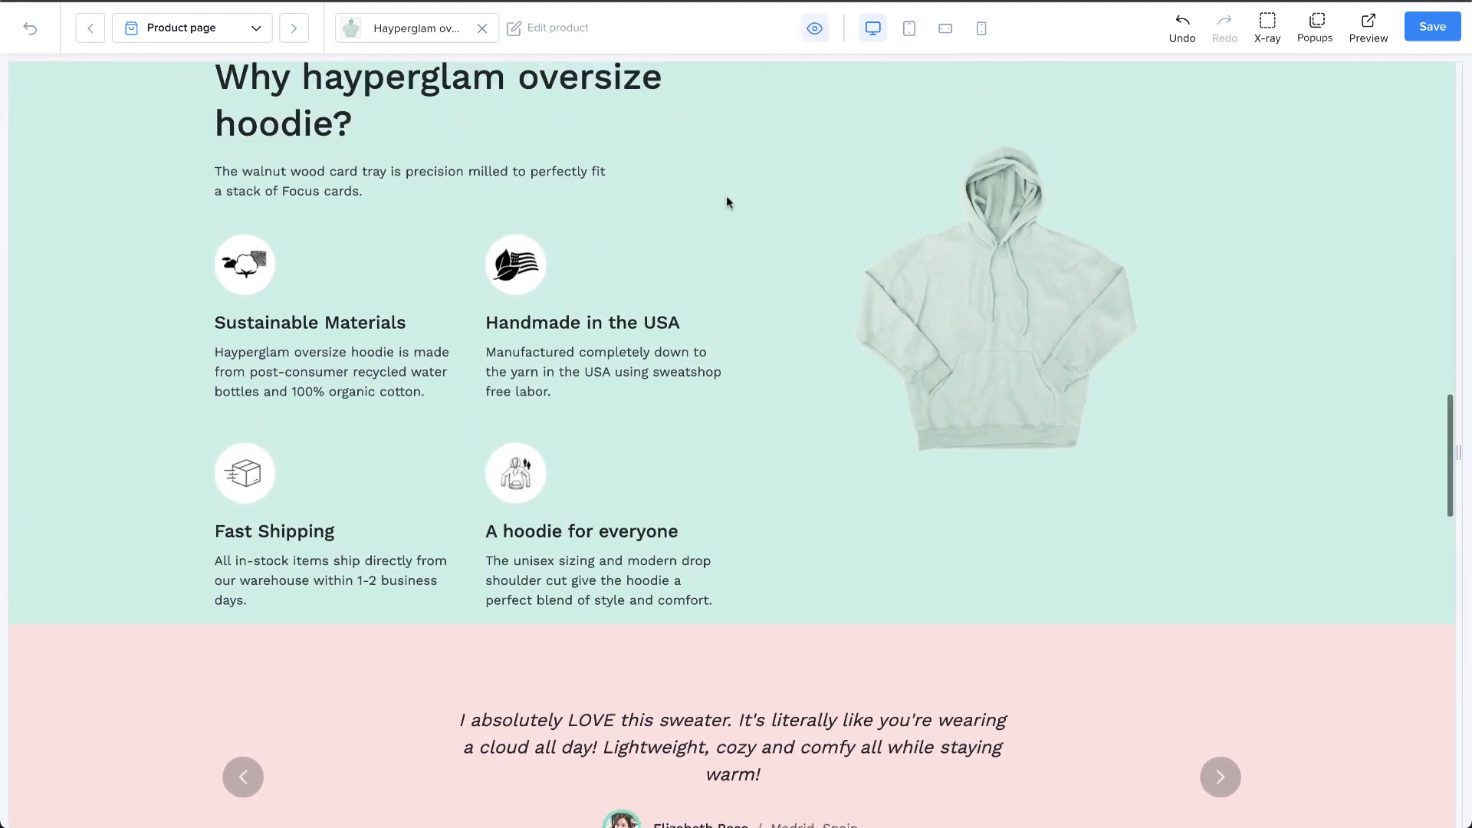
pyautogui.click(814, 28)
# Step: Change the features repeater's overflow to hidden and preview how the content is cut off
pyautogui.scroll(-5, 227, 698)
pyautogui.scroll(-1, 224, 732)
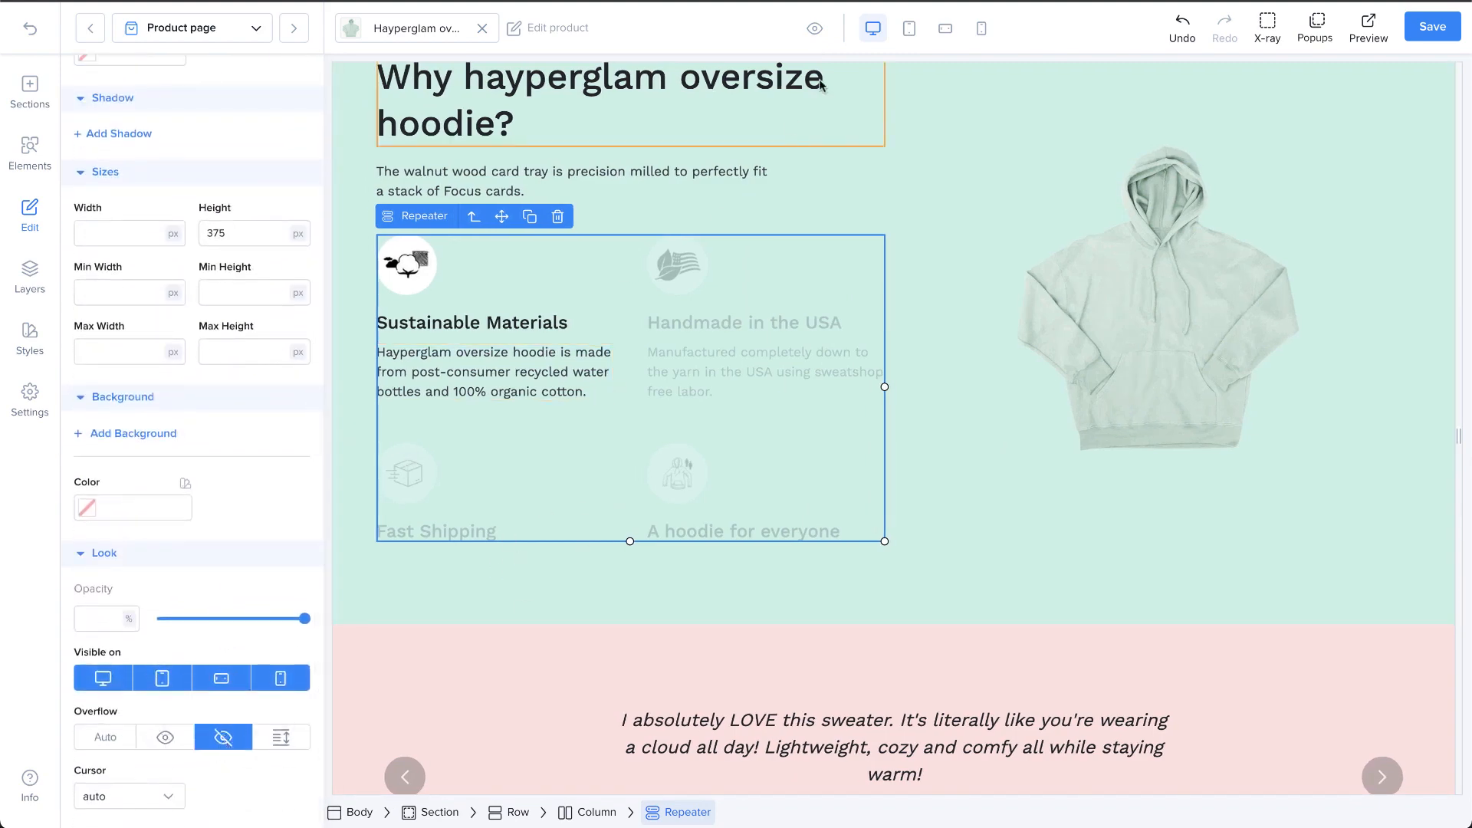
pyautogui.click(816, 37)
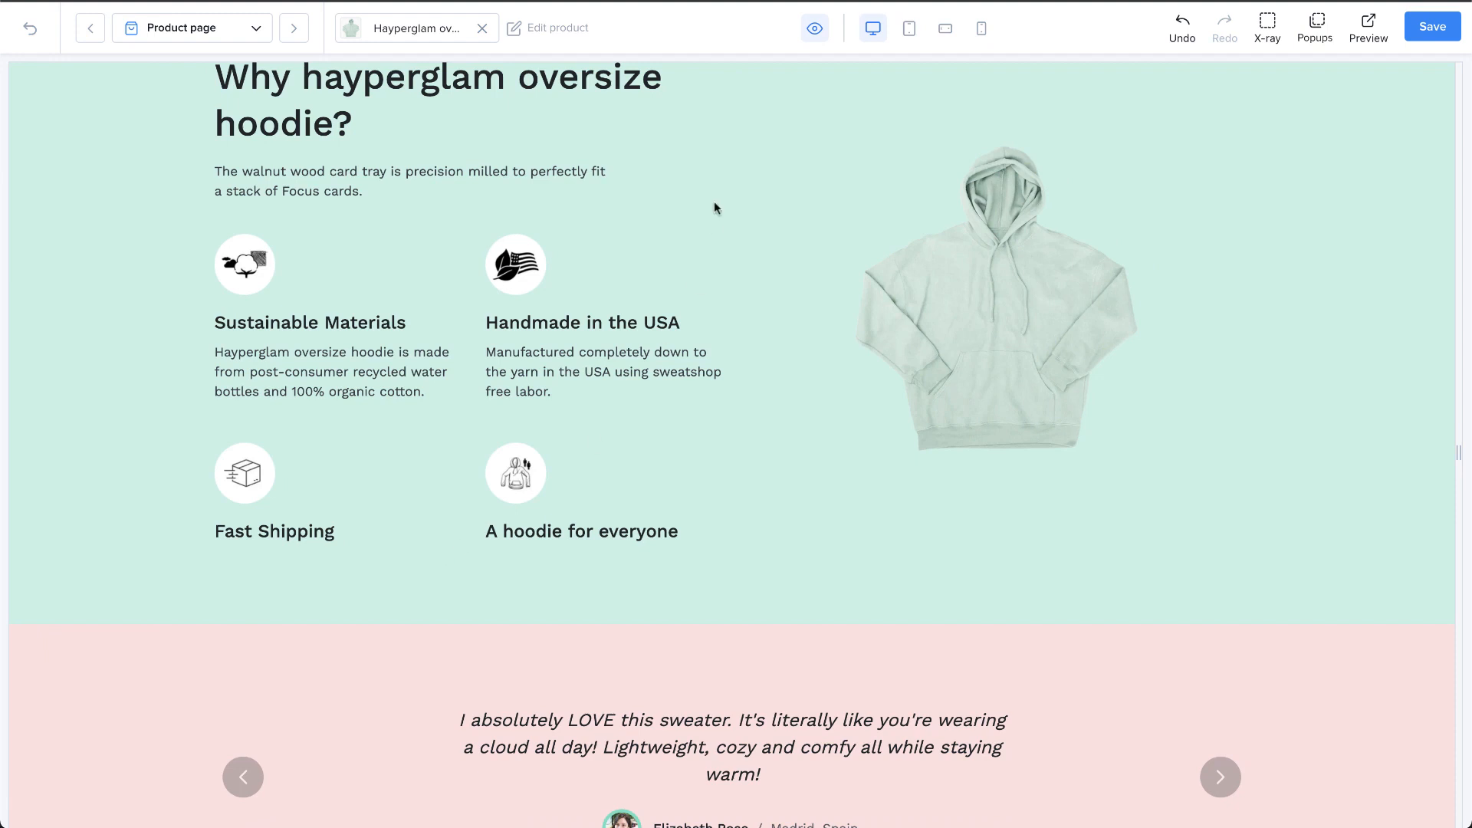
pyautogui.click(817, 29)
# Step: Set the features repeater's overflow to scroll and preview its scrolling behavior
pyautogui.scroll(-5, 237, 780)
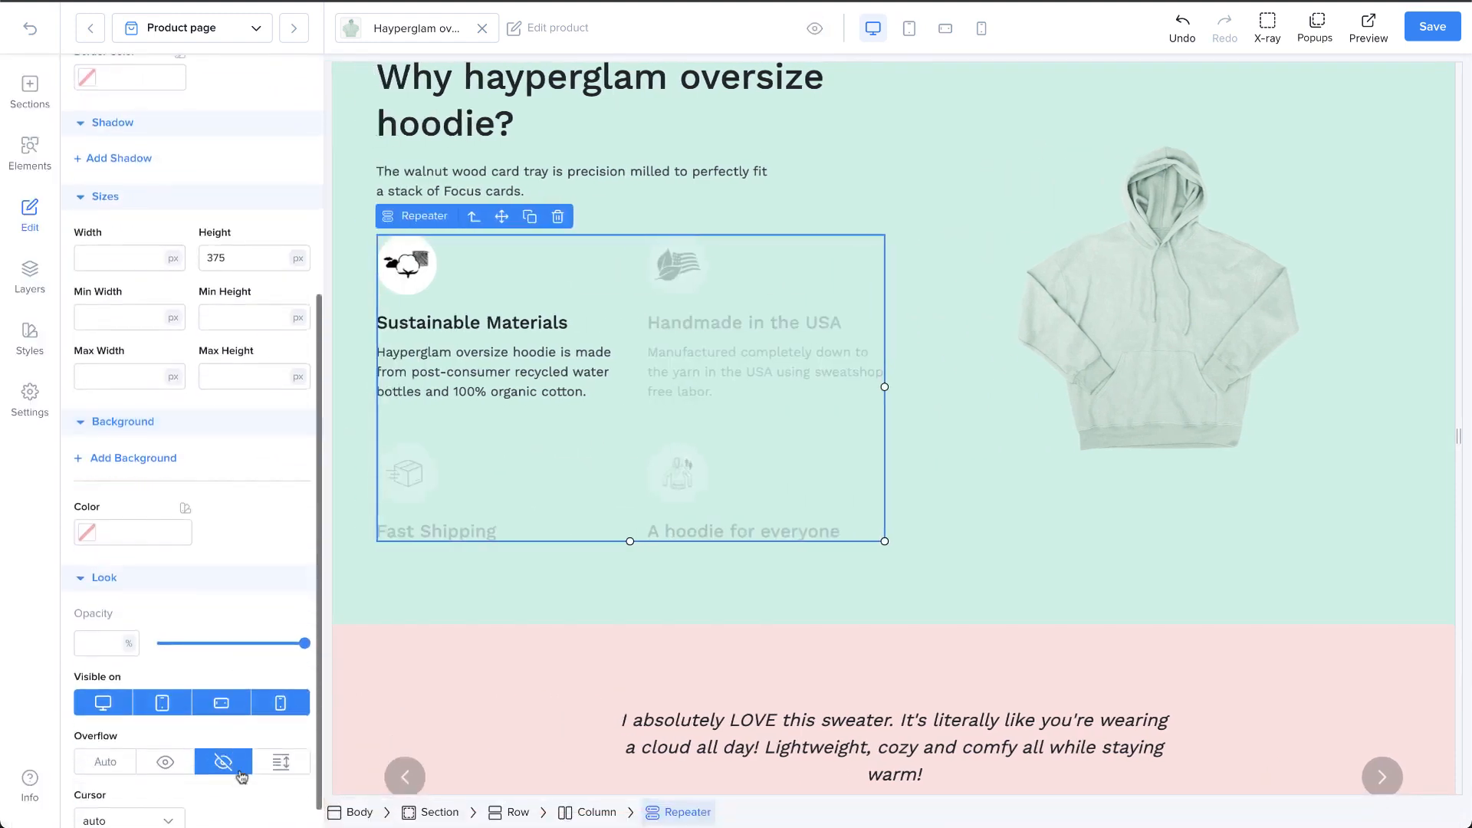
pyautogui.click(280, 762)
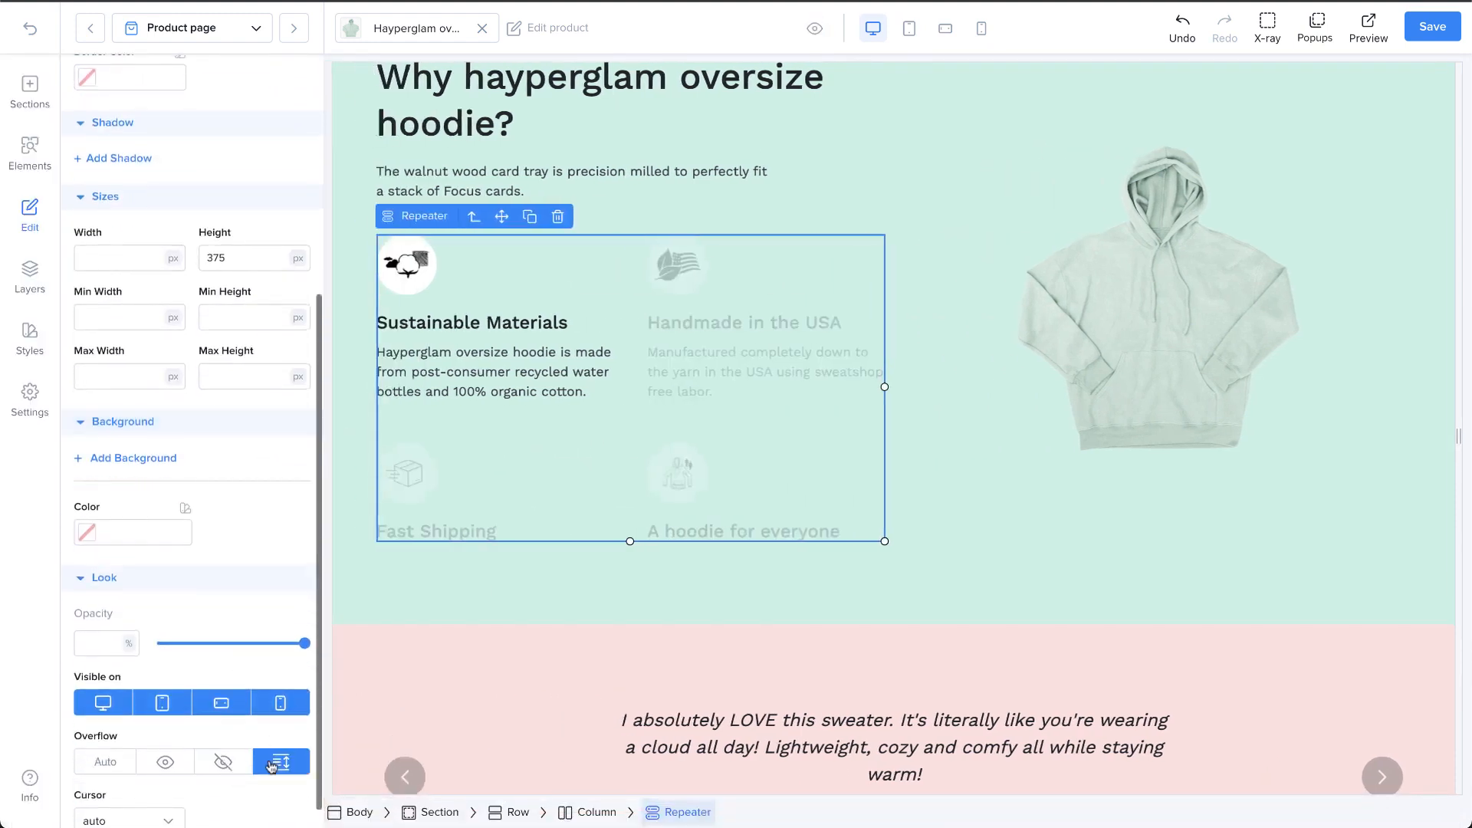
pyautogui.click(815, 31)
pyautogui.scroll(-2, 636, 366)
pyautogui.scroll(2, 636, 366)
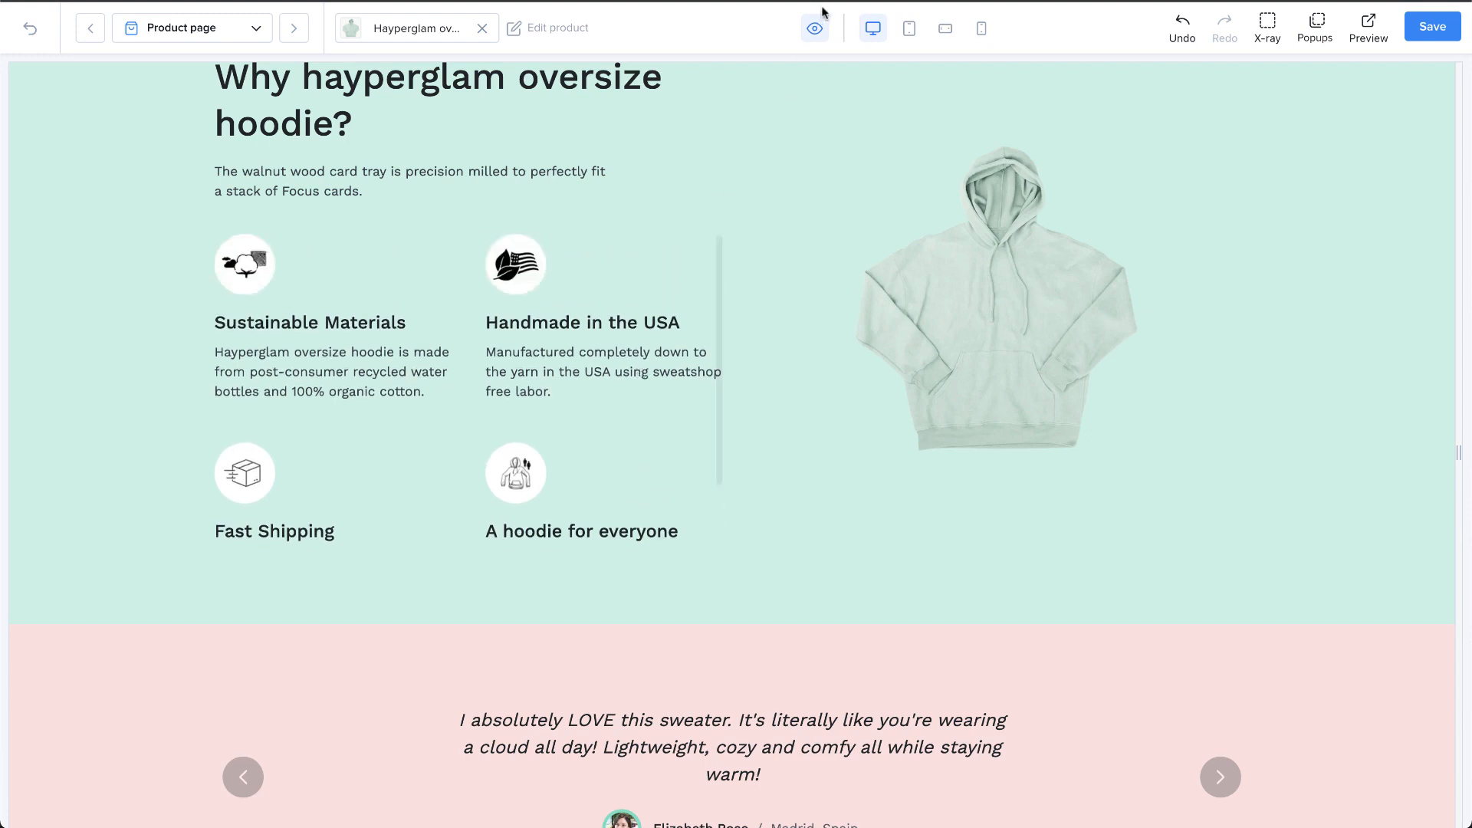
pyautogui.click(815, 28)
# Step: Set the cursor of the hoodie image to context-menu and preview it on the page
pyautogui.scroll(-5, 275, 688)
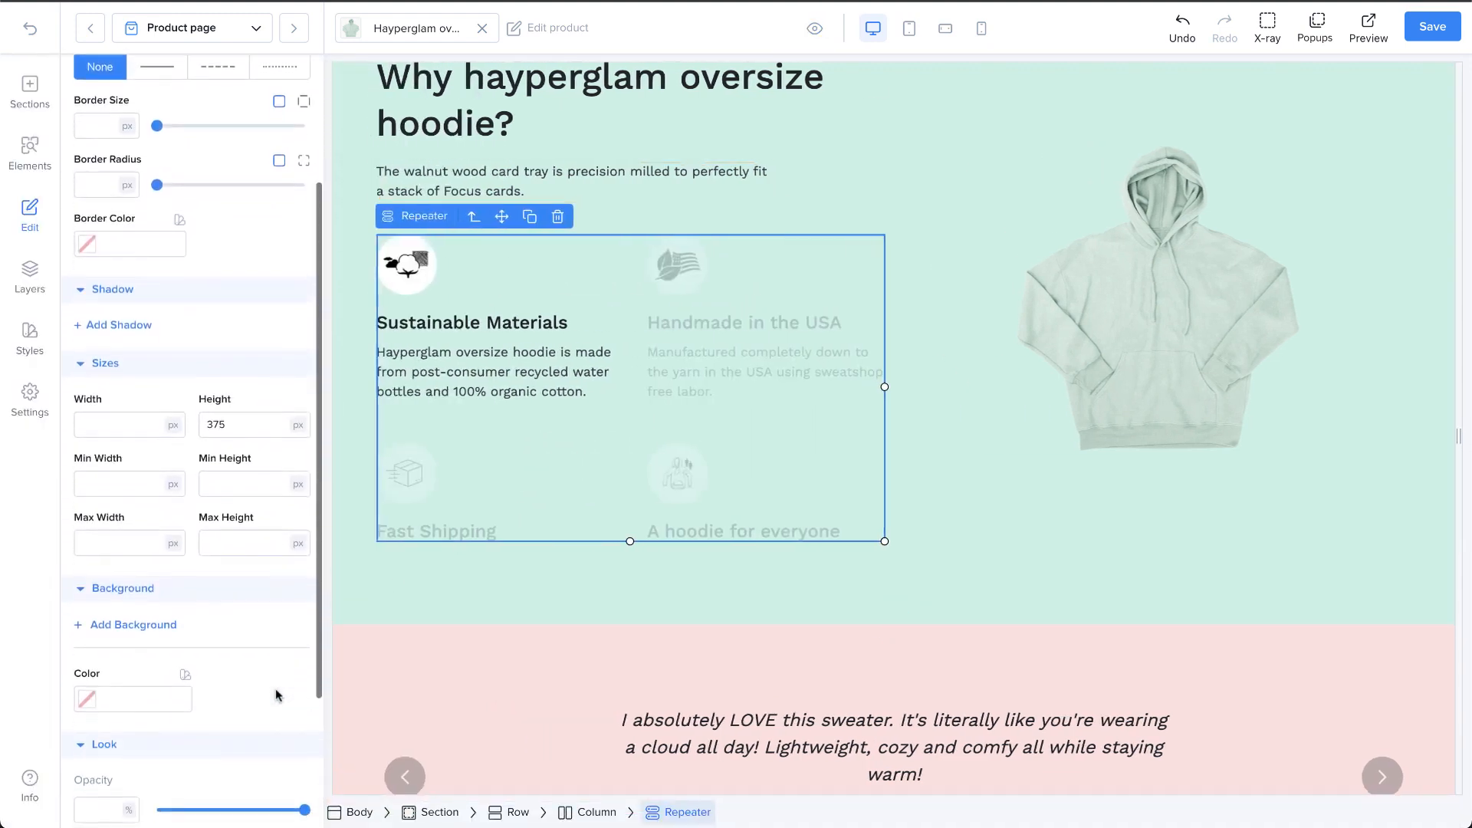
pyautogui.scroll(-5, 277, 695)
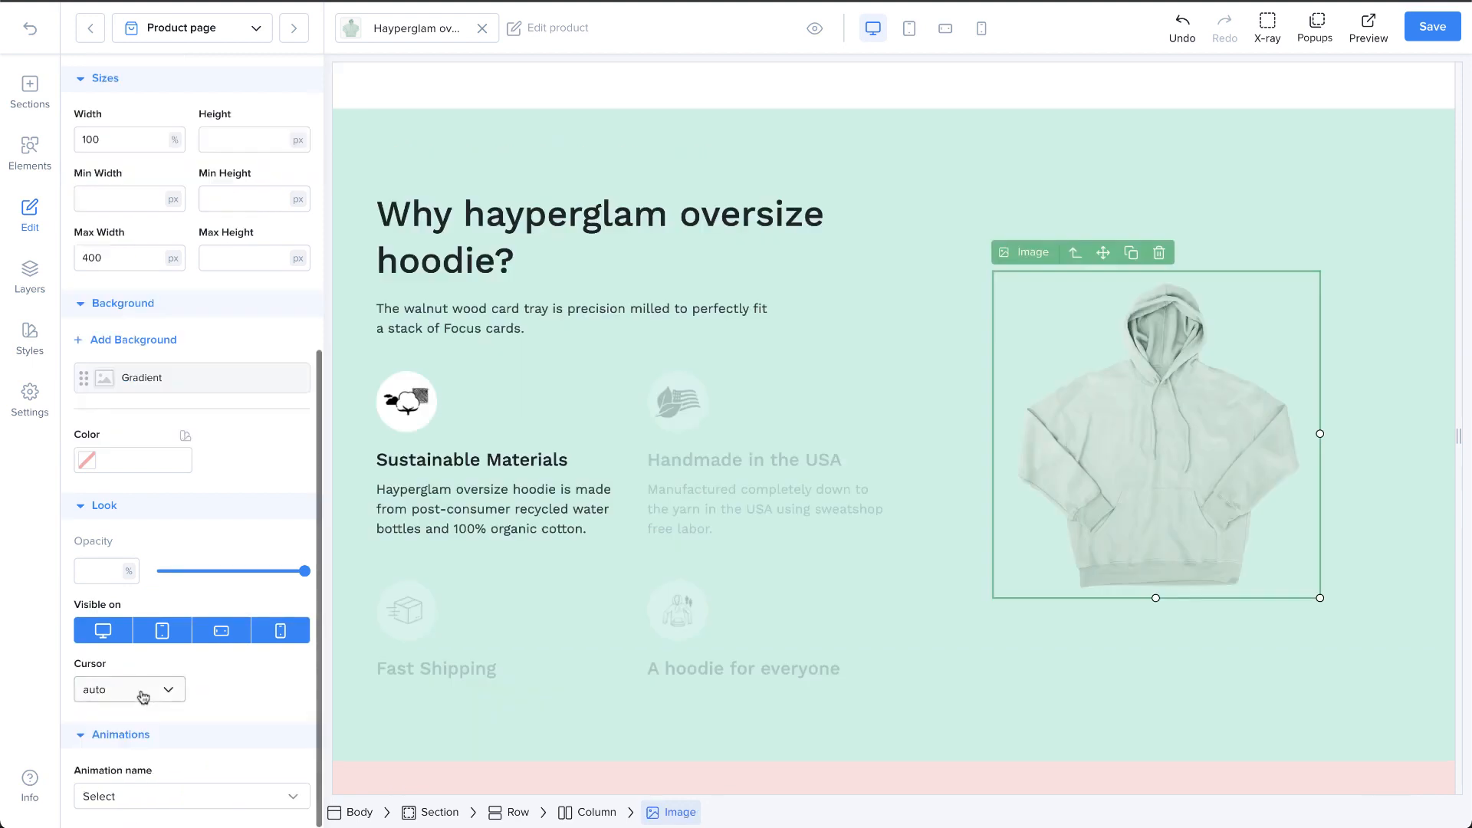
pyautogui.click(140, 690)
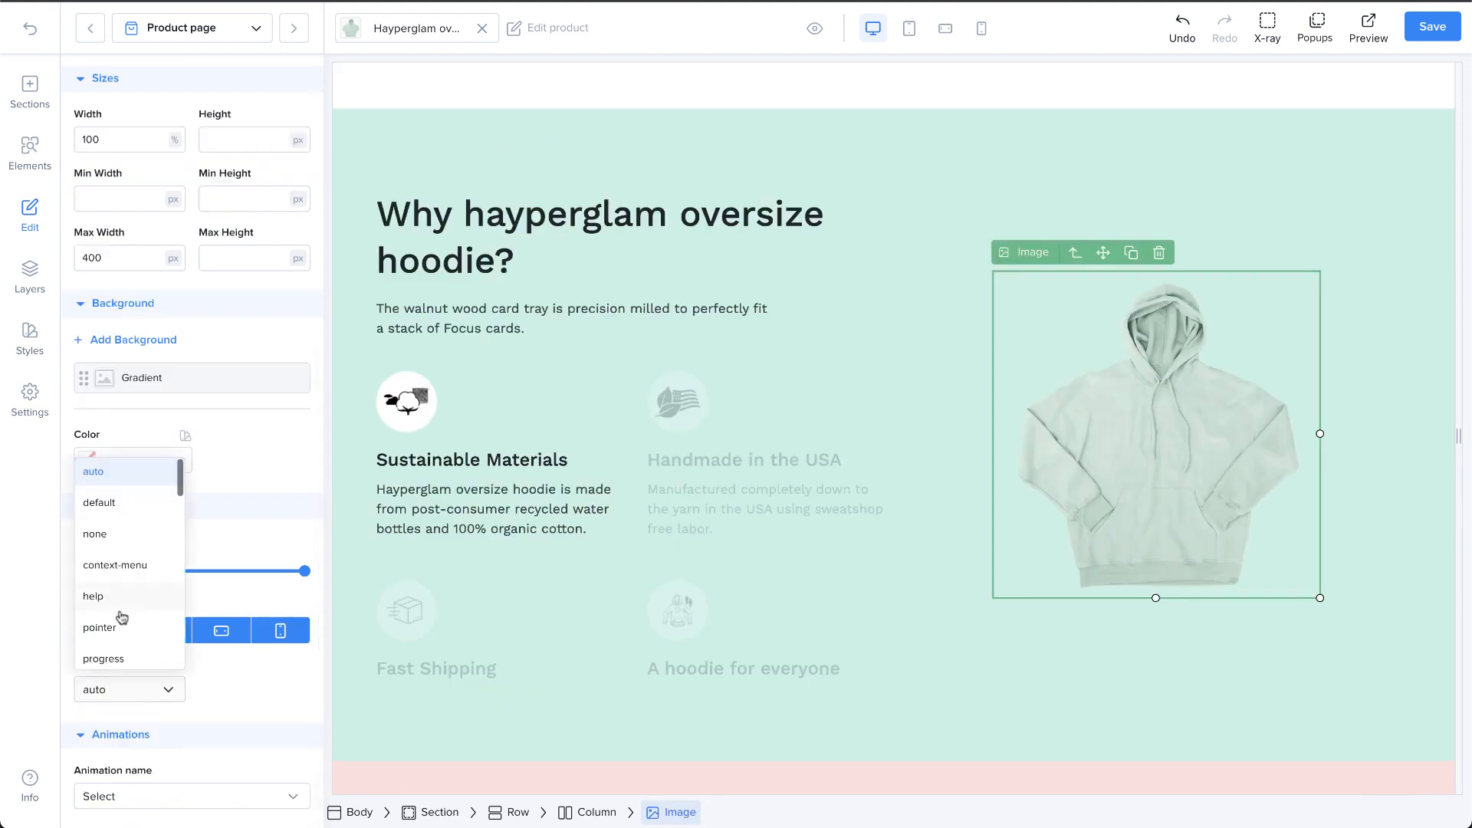
pyautogui.click(121, 575)
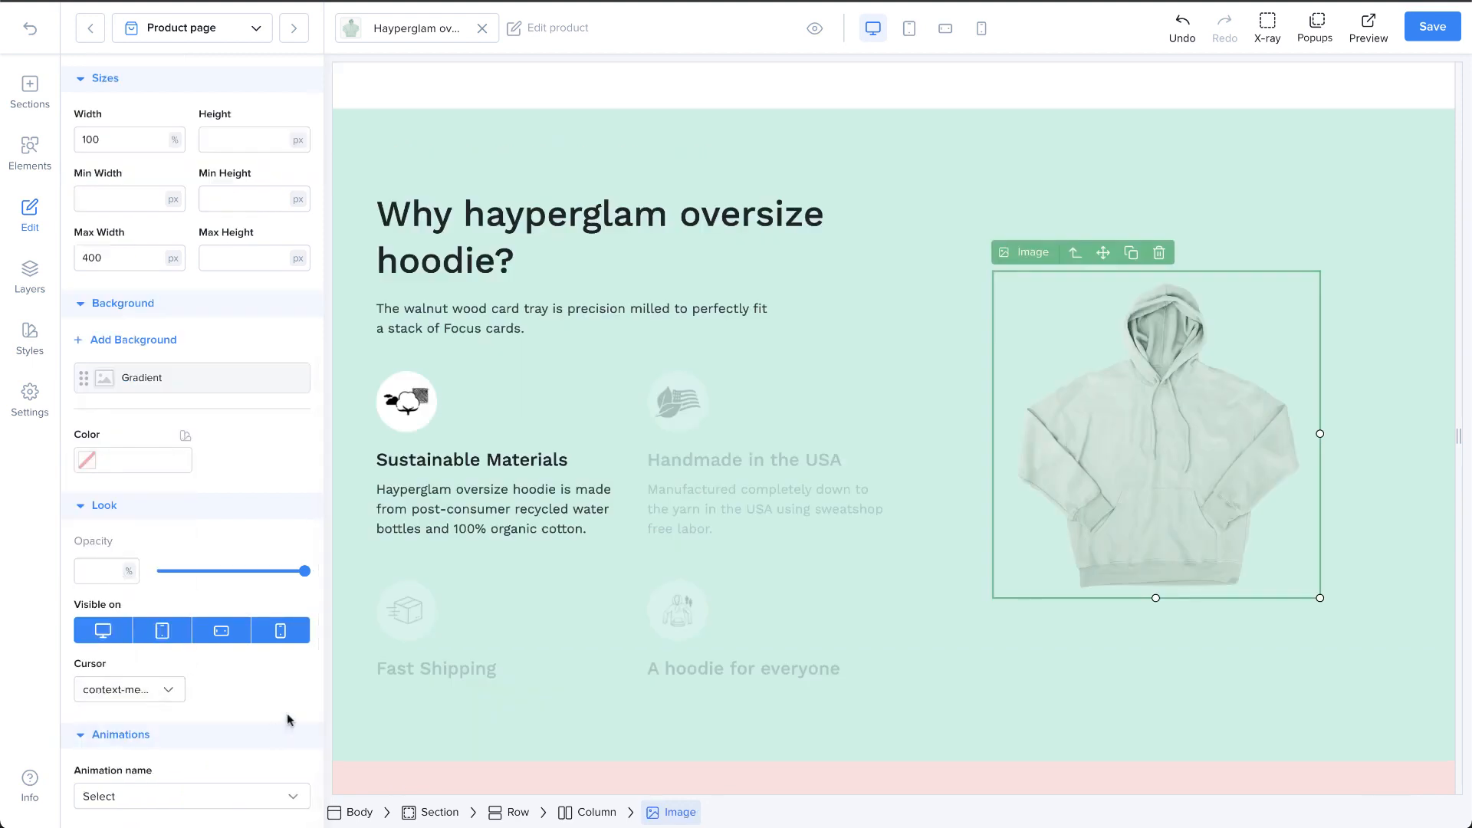
pyautogui.click(812, 28)
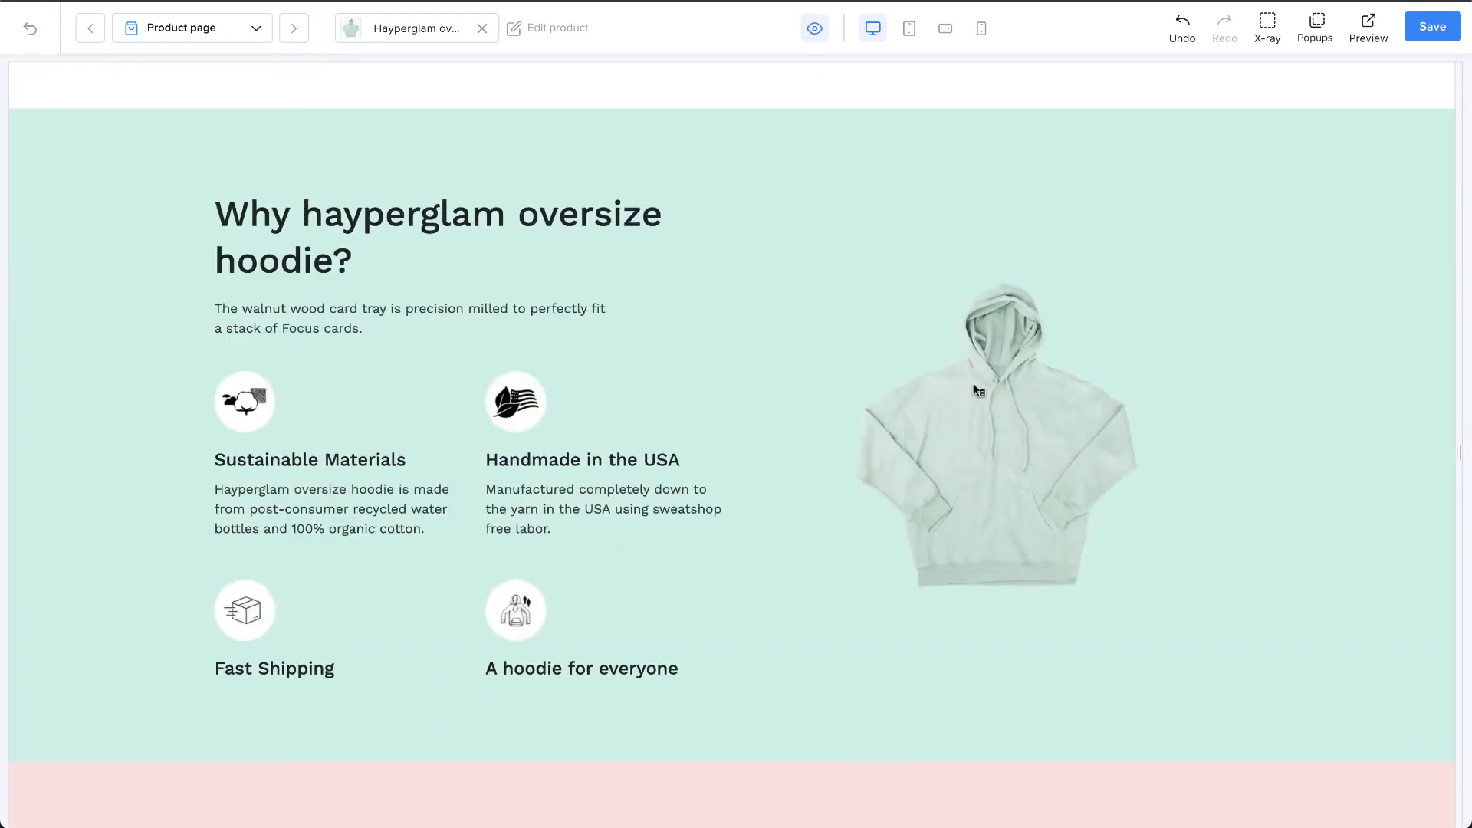
pyautogui.click(817, 33)
# Step: Try the Bounce animation on the "Why hayperglam oversize hoodie?" heading and replace it with Swing
pyautogui.click(495, 279)
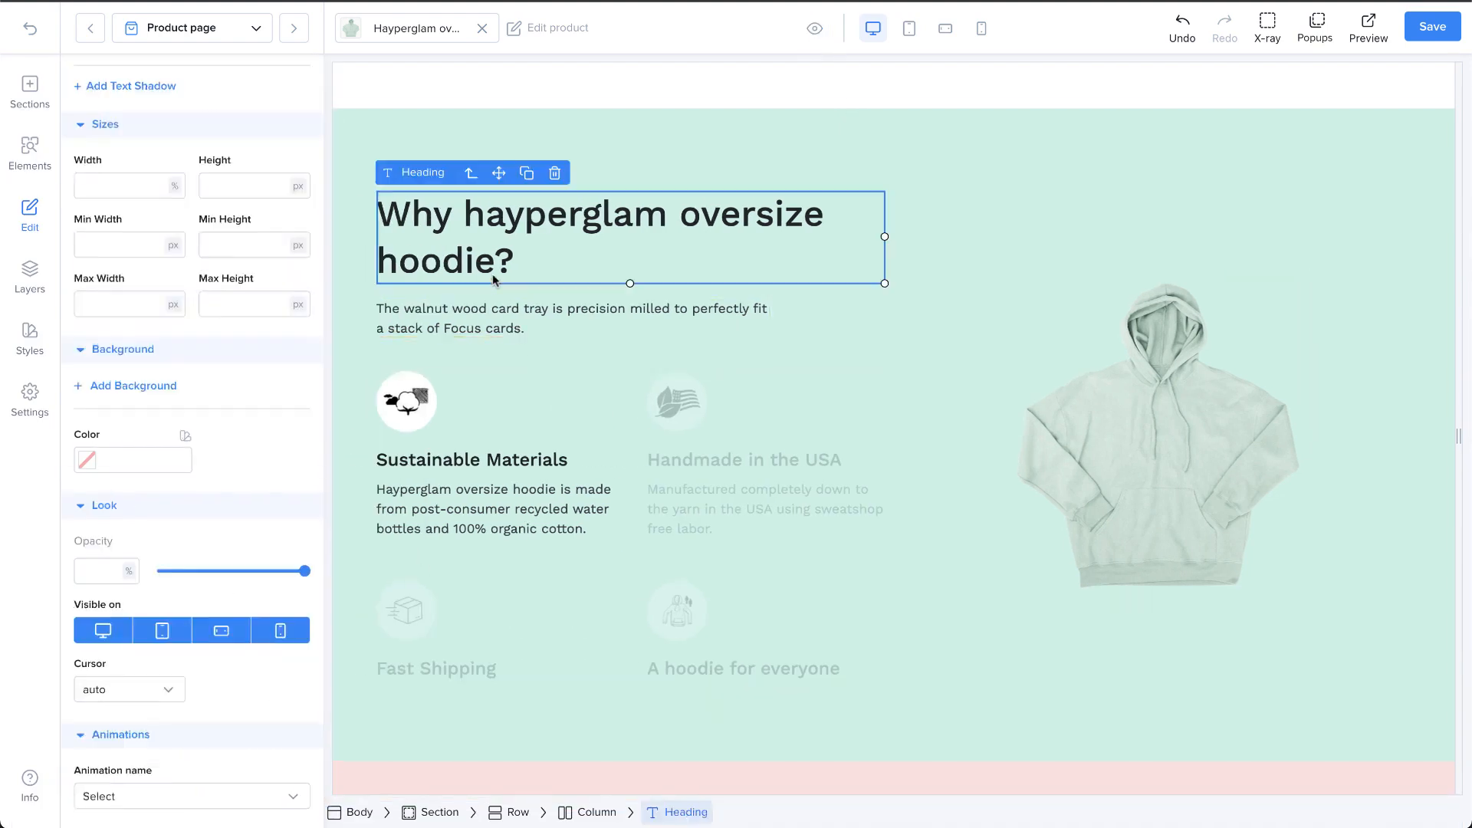
pyautogui.click(237, 787)
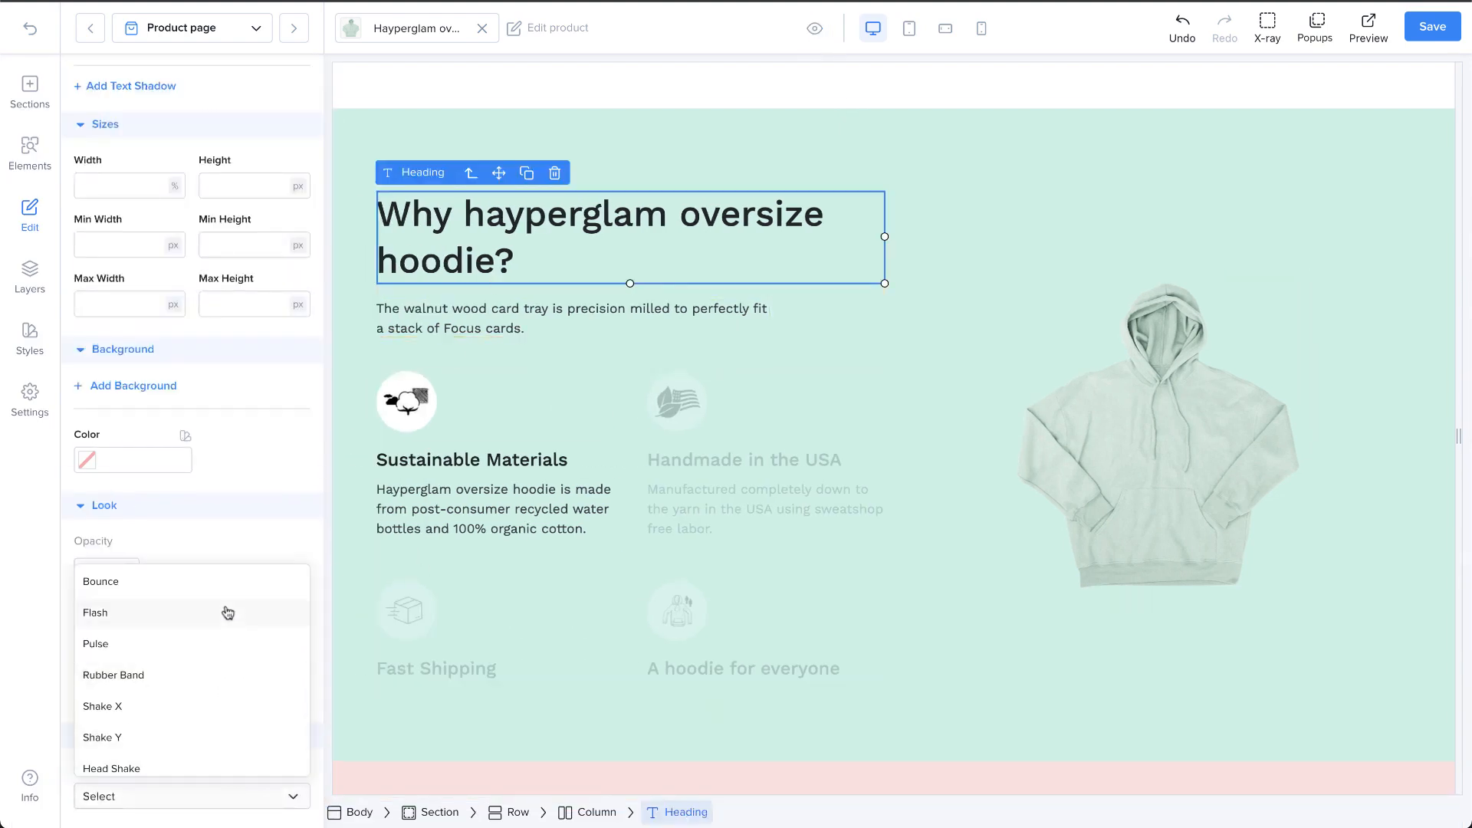
pyautogui.click(228, 581)
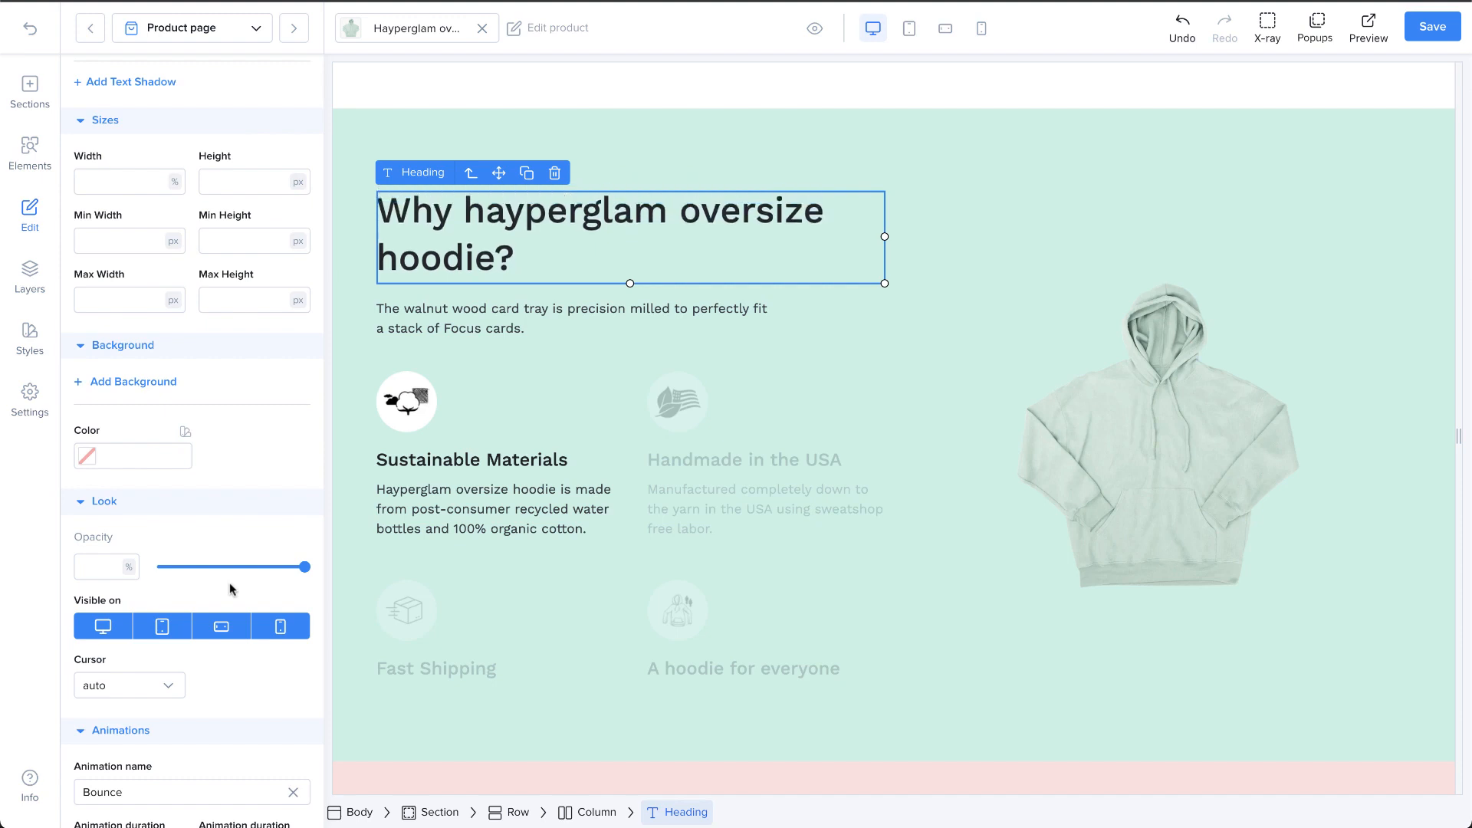
pyautogui.click(227, 794)
pyautogui.scroll(-2, 228, 749)
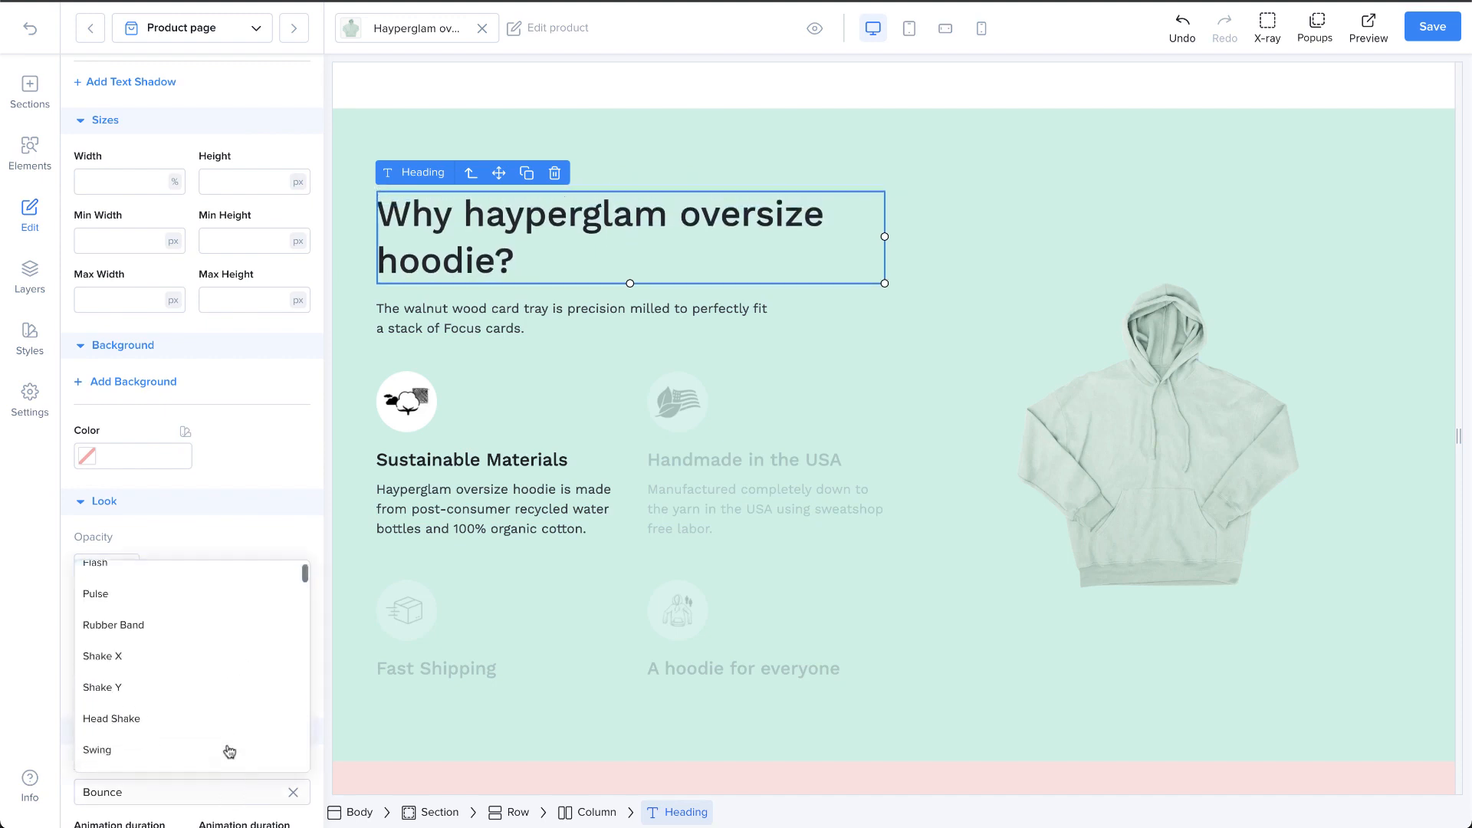
pyautogui.click(217, 725)
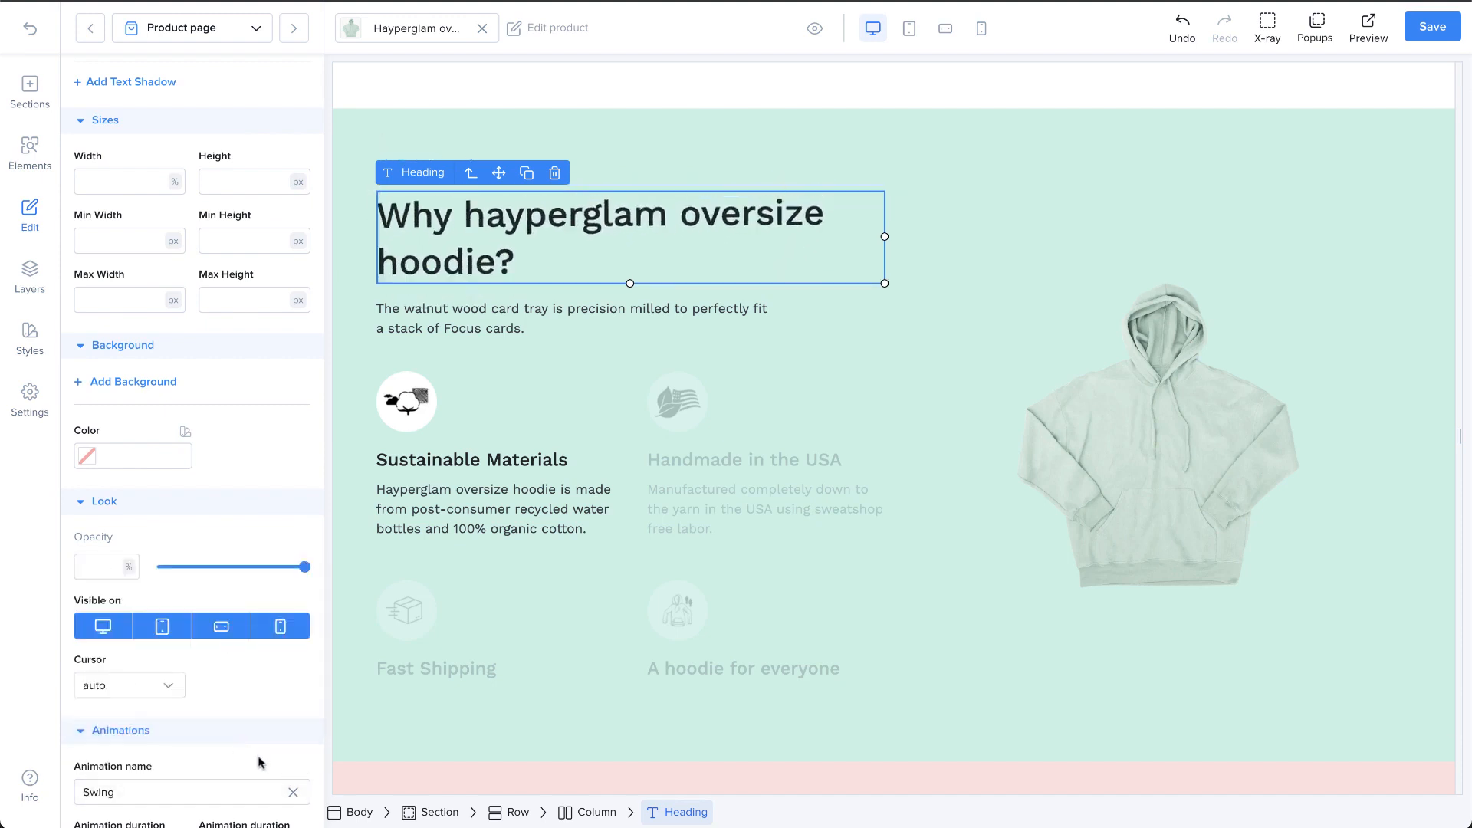
pyautogui.scroll(-1, 258, 766)
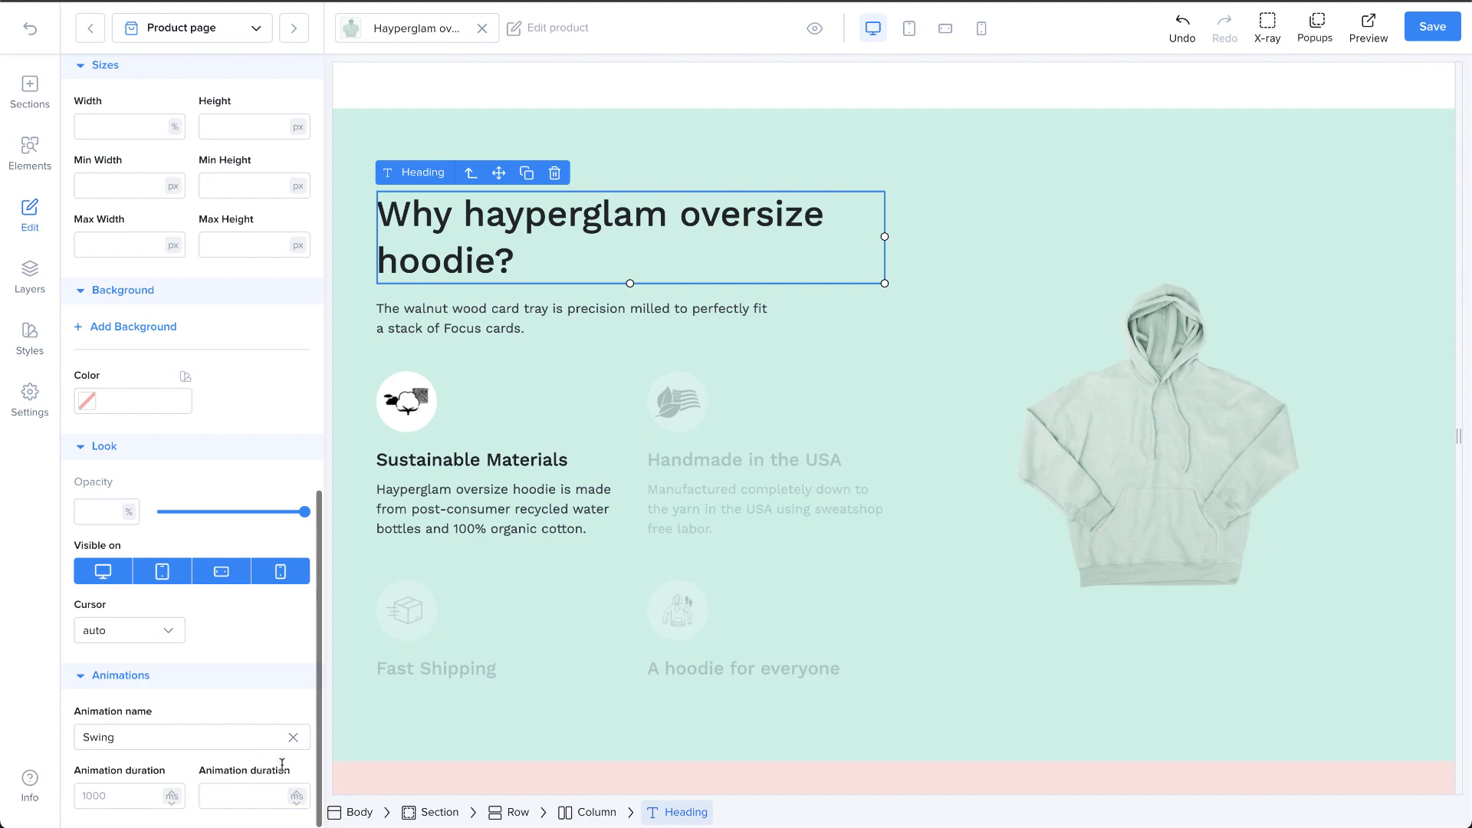